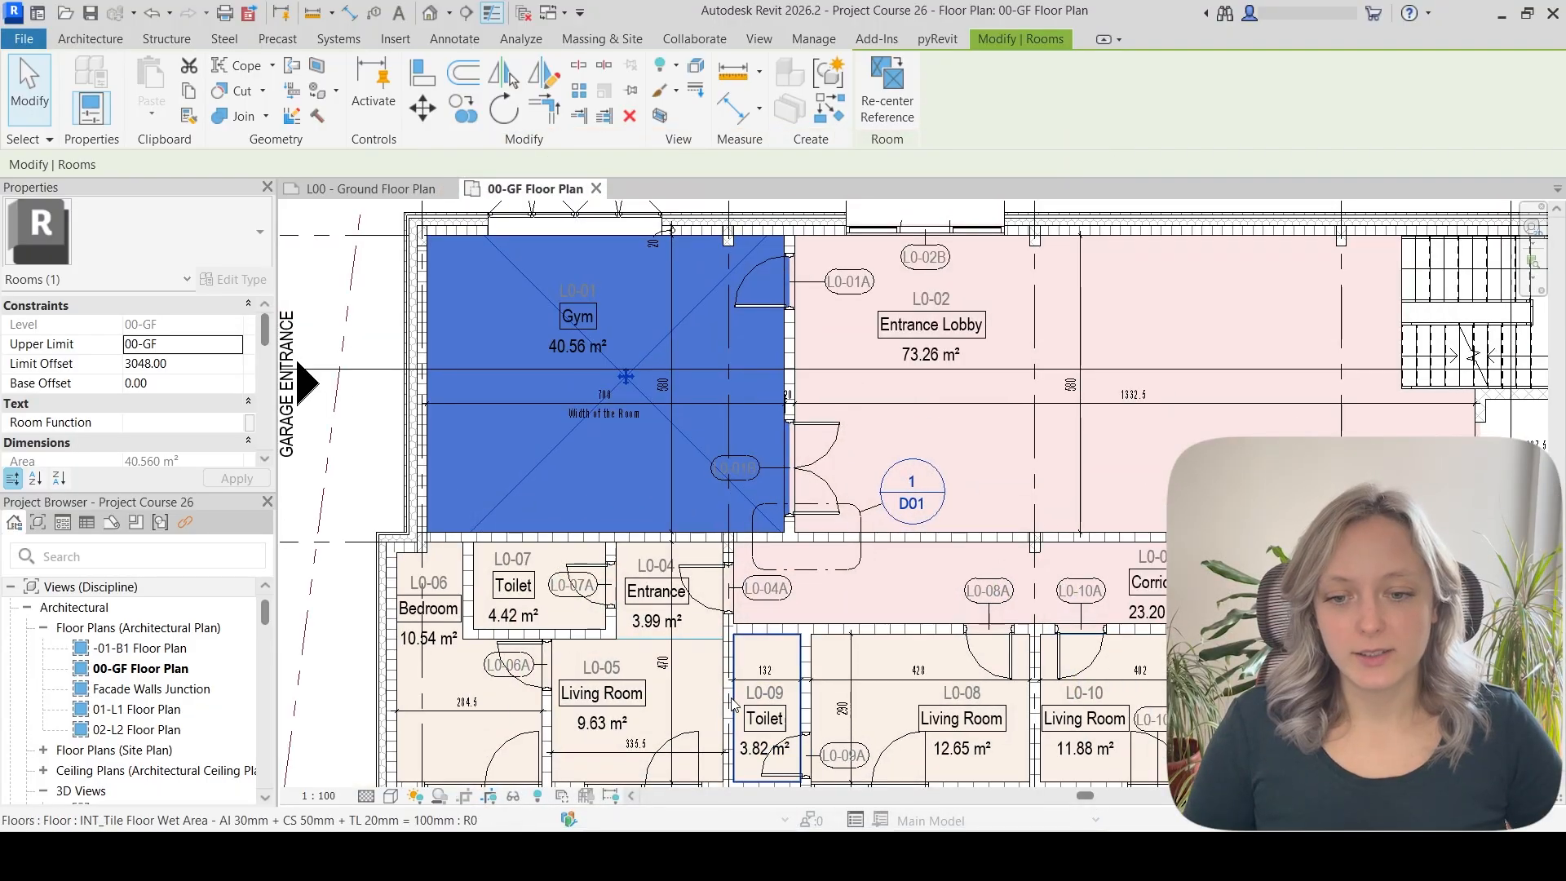
Examine the selected Gym room's properties, including its constraints, dimensions, identity data and finishes
scroll(732, 704, down, 2)
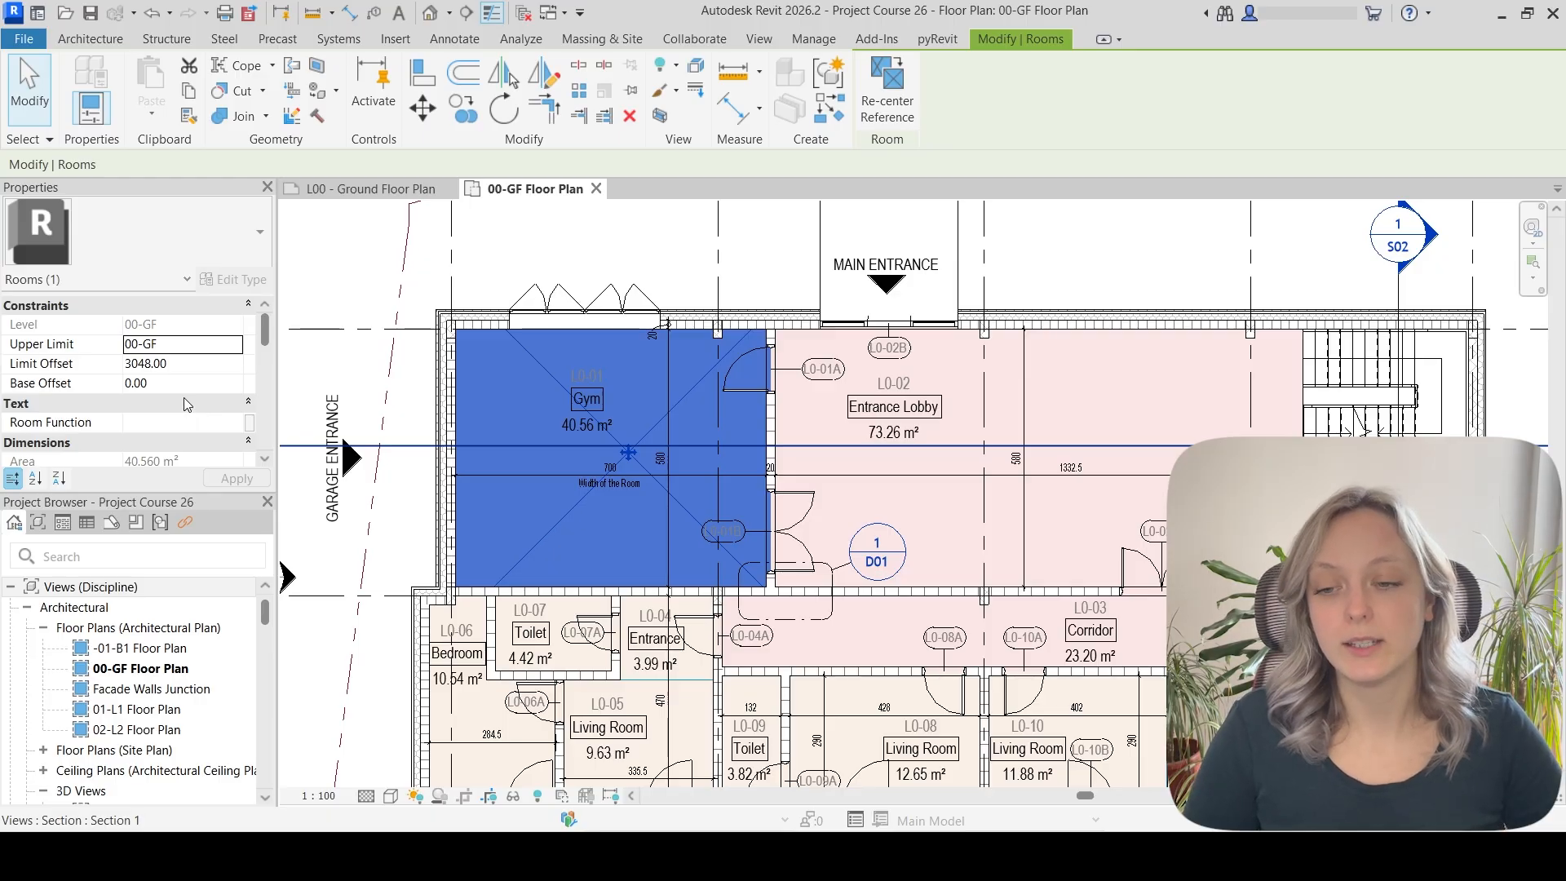
scroll(183, 398, down, 3)
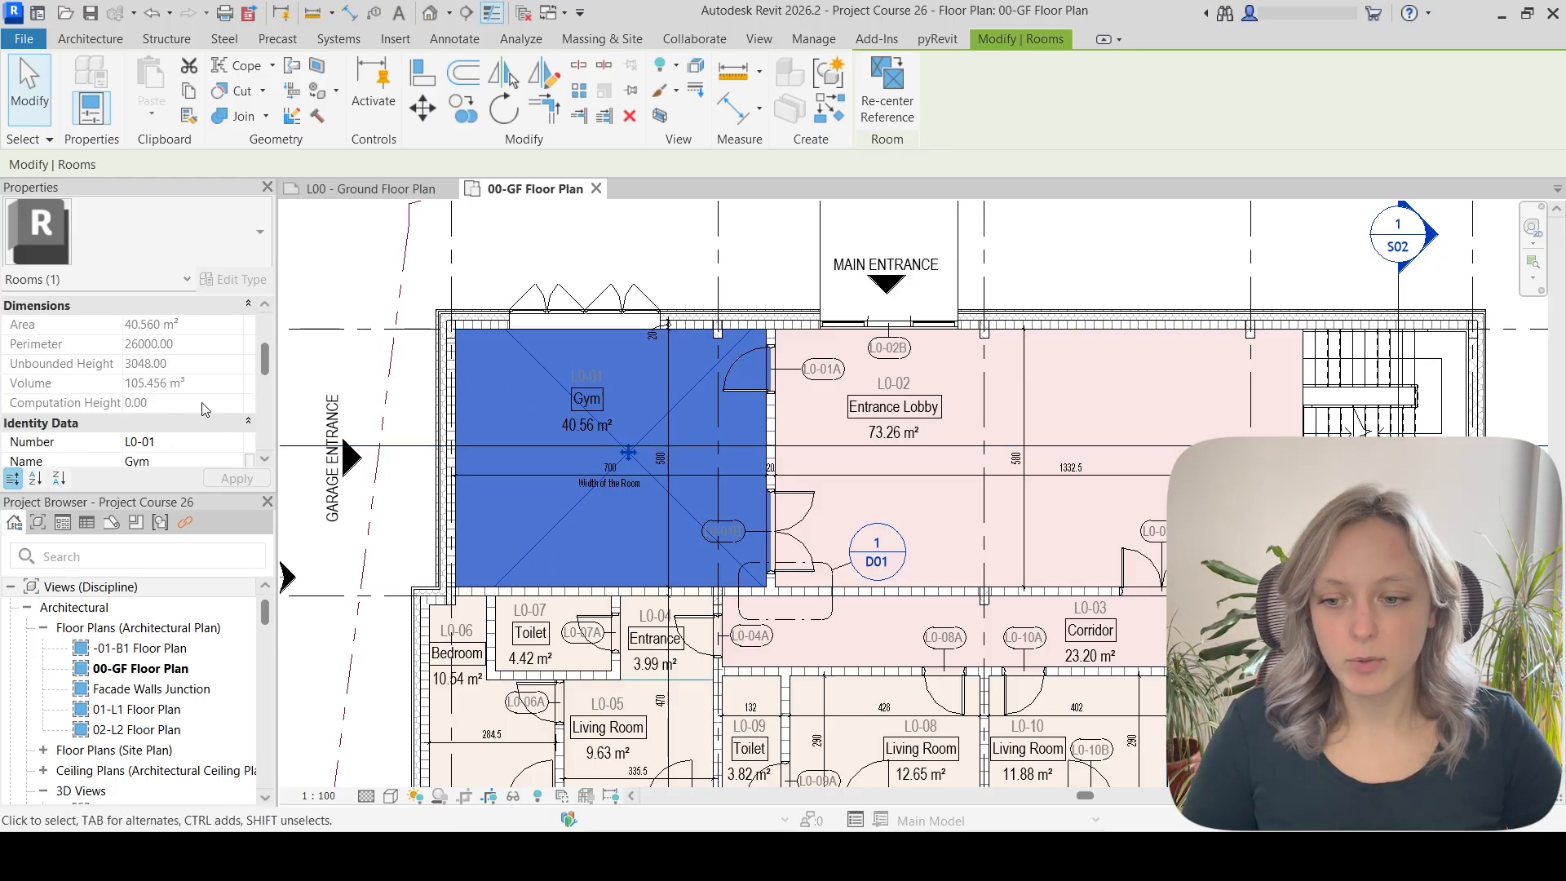
scroll(205, 410, down, 2)
scroll(205, 410, down, 3)
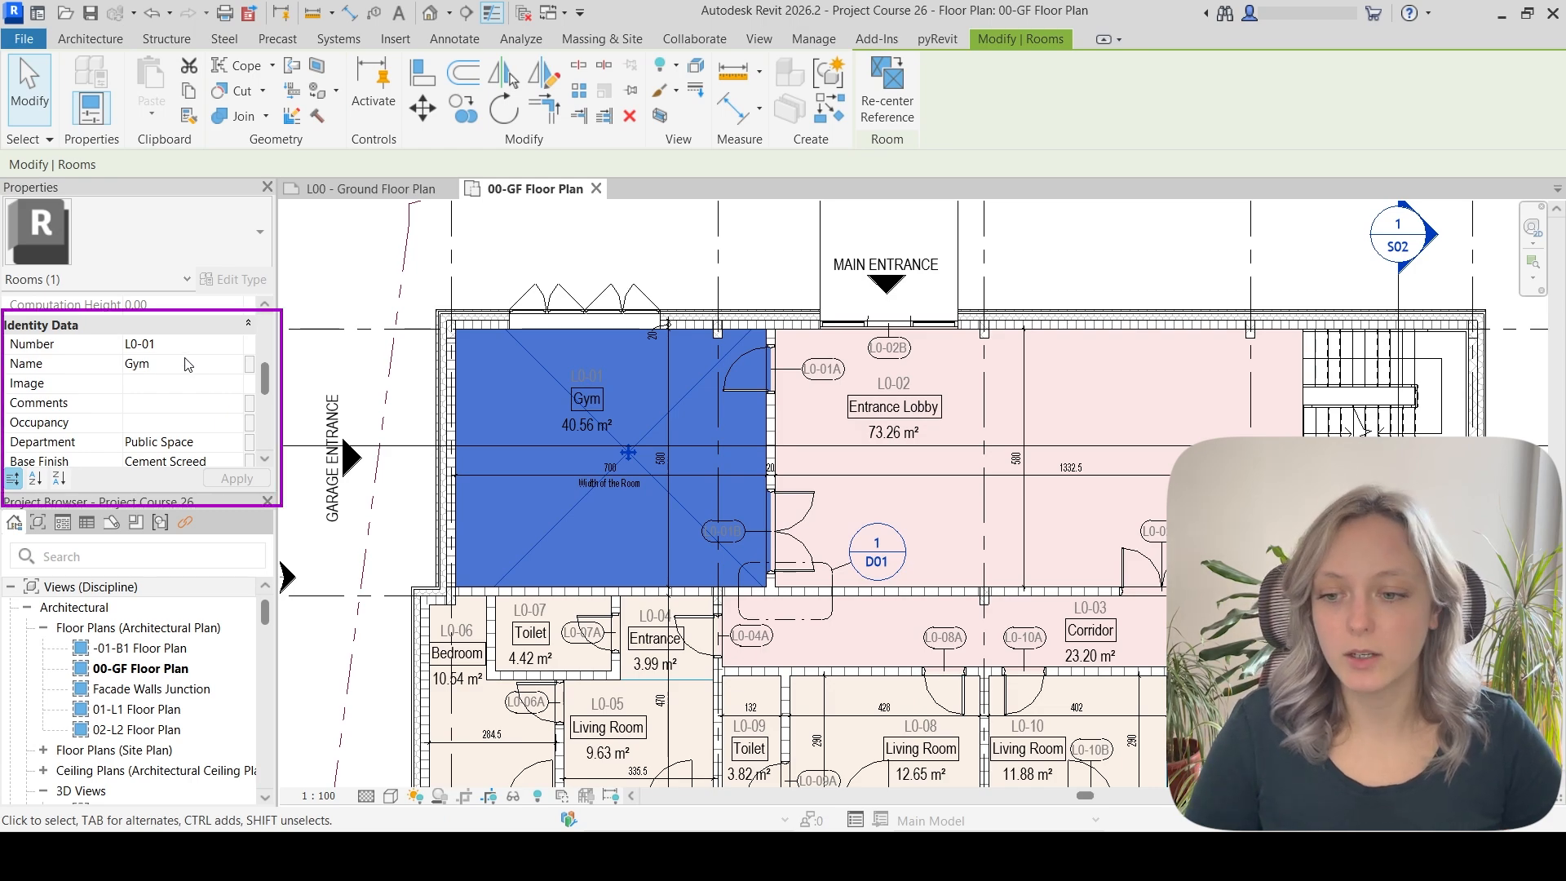
scroll(187, 365, down, 2)
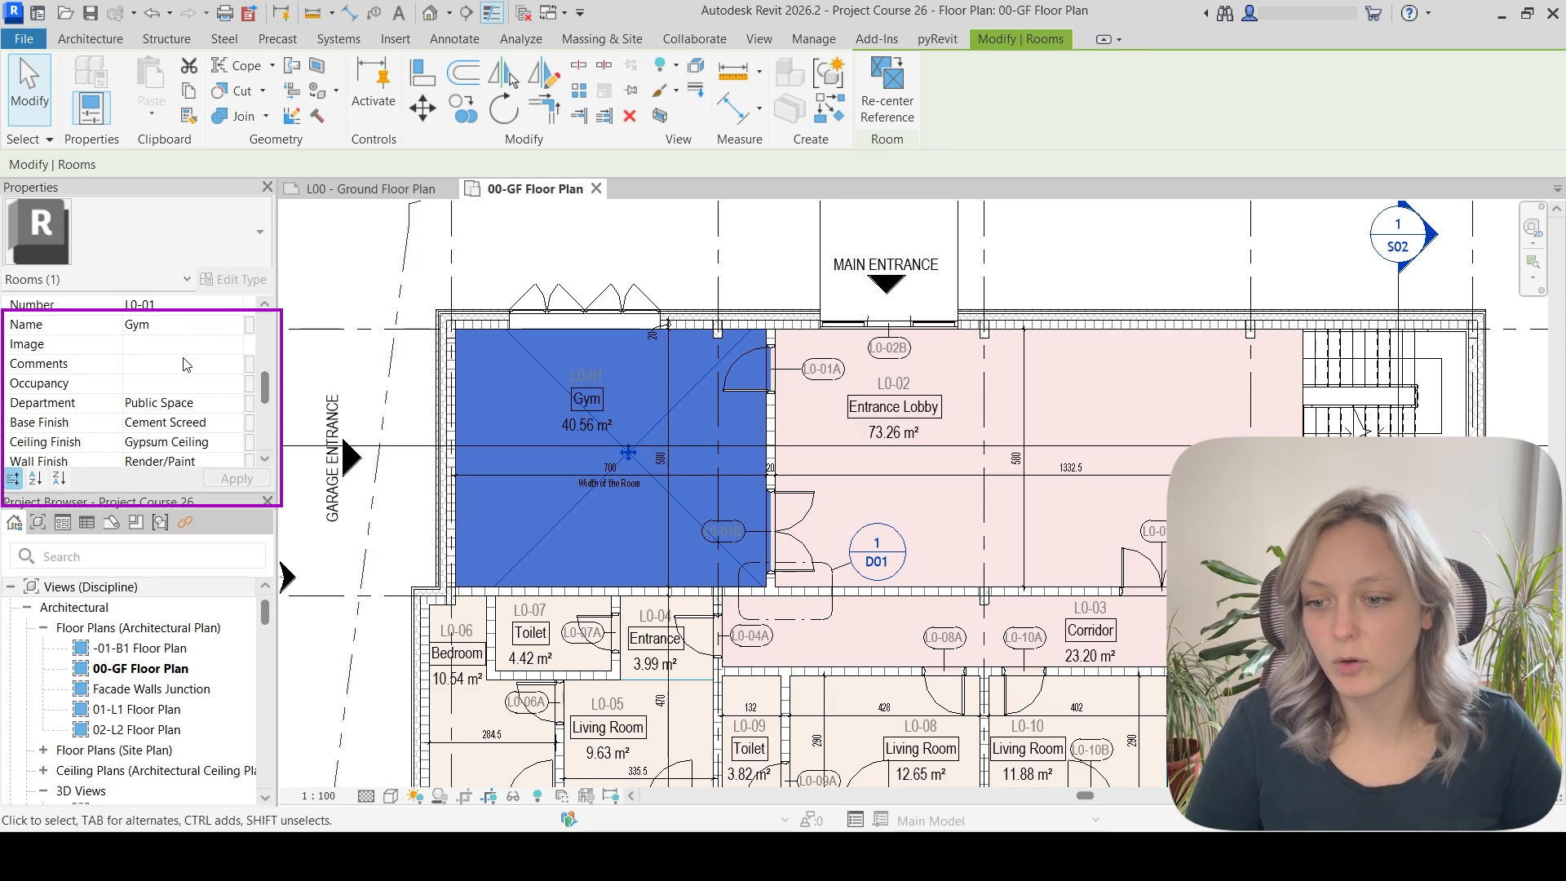
scroll(187, 364, down, 3)
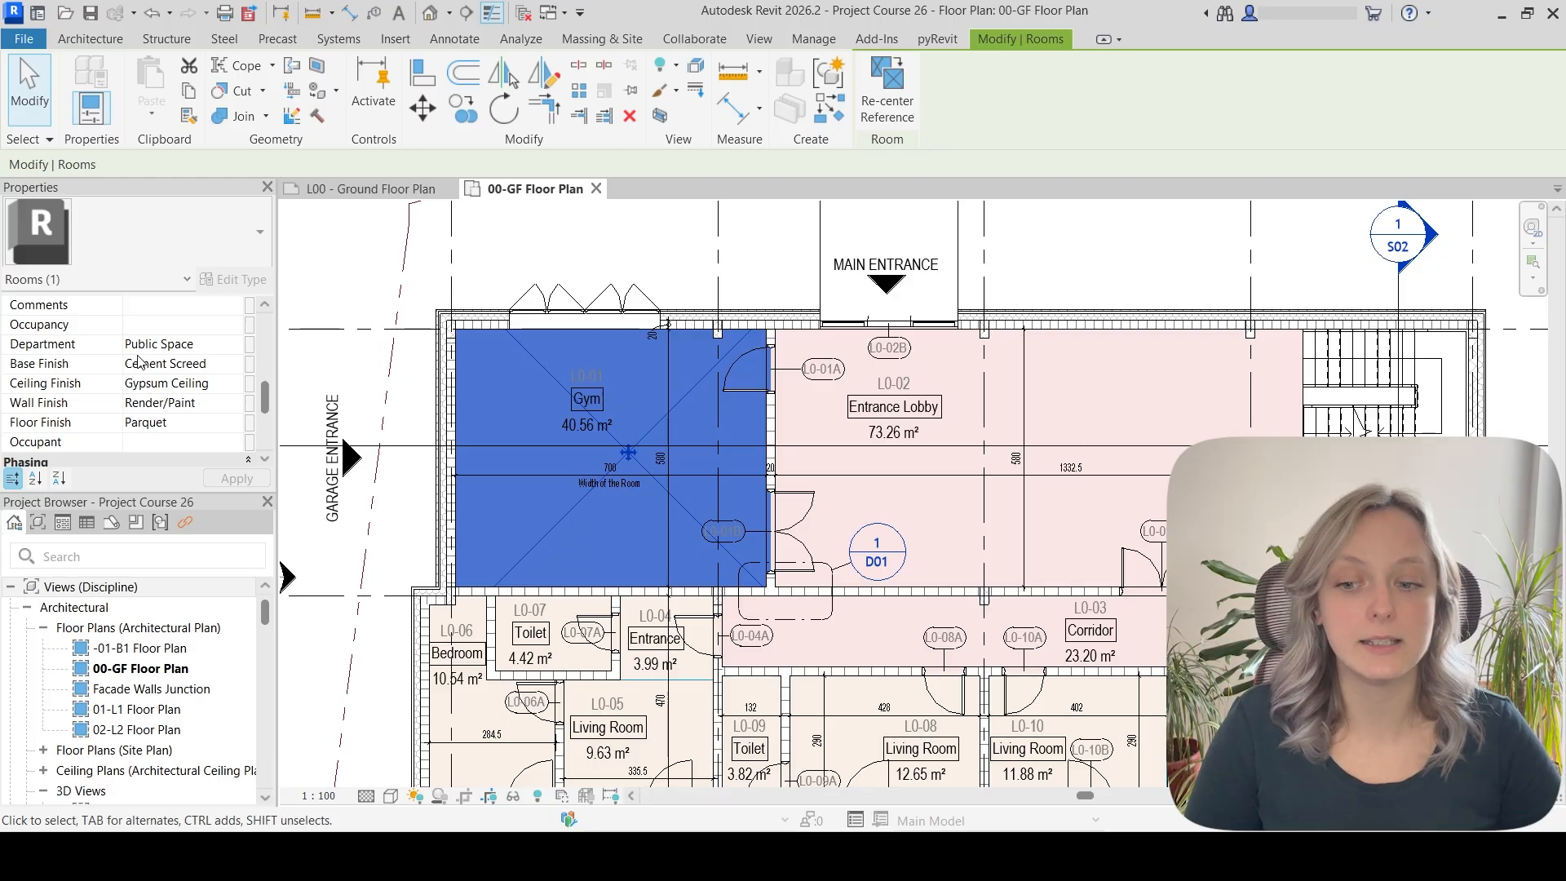
scroll(135, 430, up, 4)
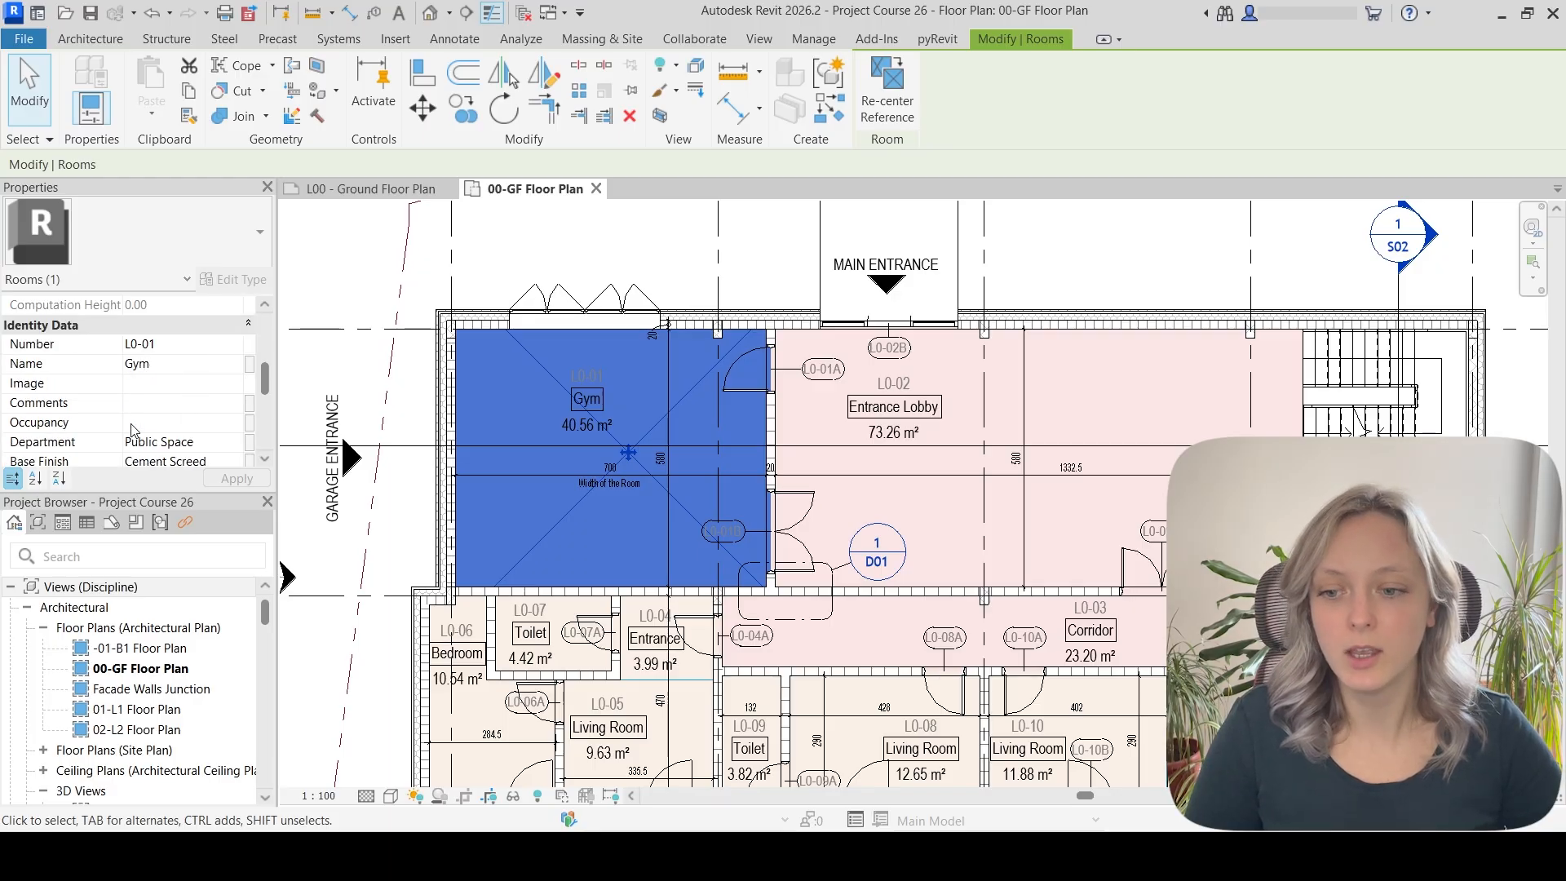
scroll(135, 430, up, 2)
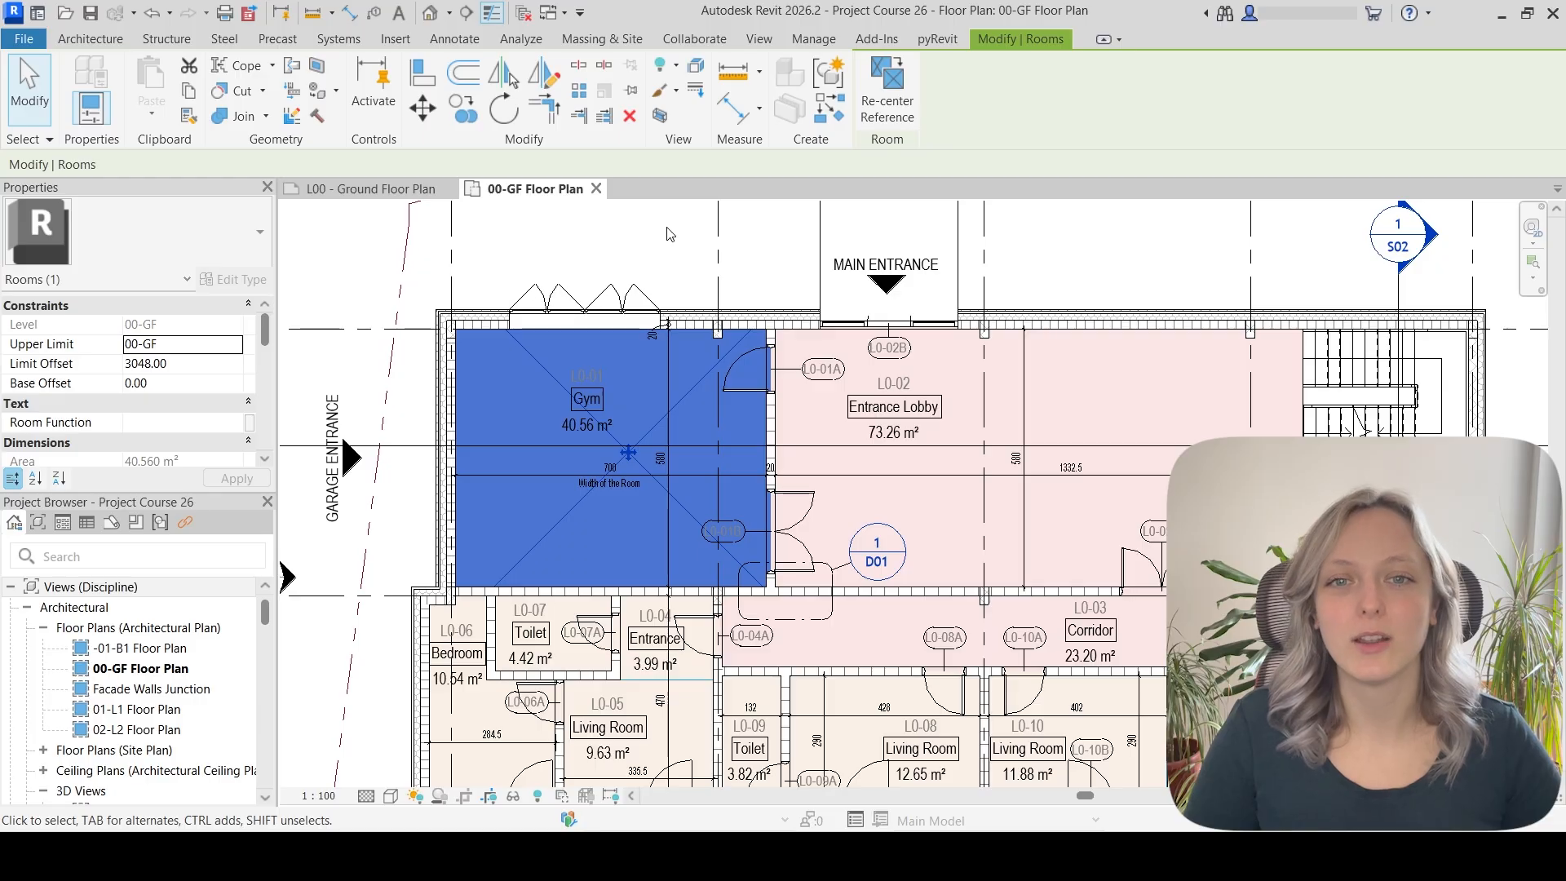
Start creating a shared parameter file and make a new folder named Shared Parameters on the Desktop
click(814, 41)
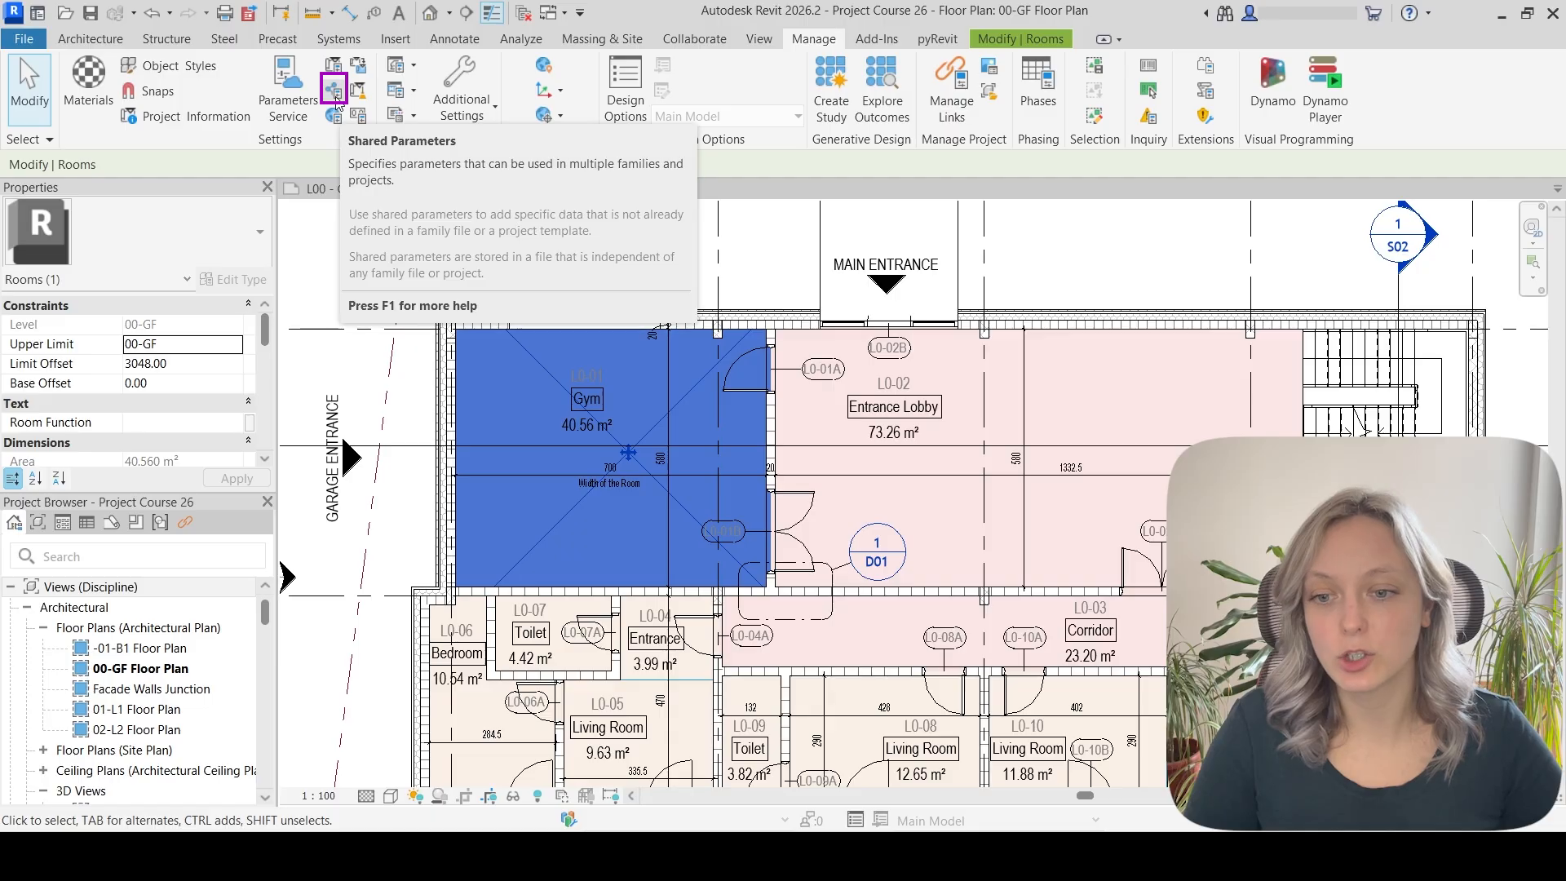
click(334, 91)
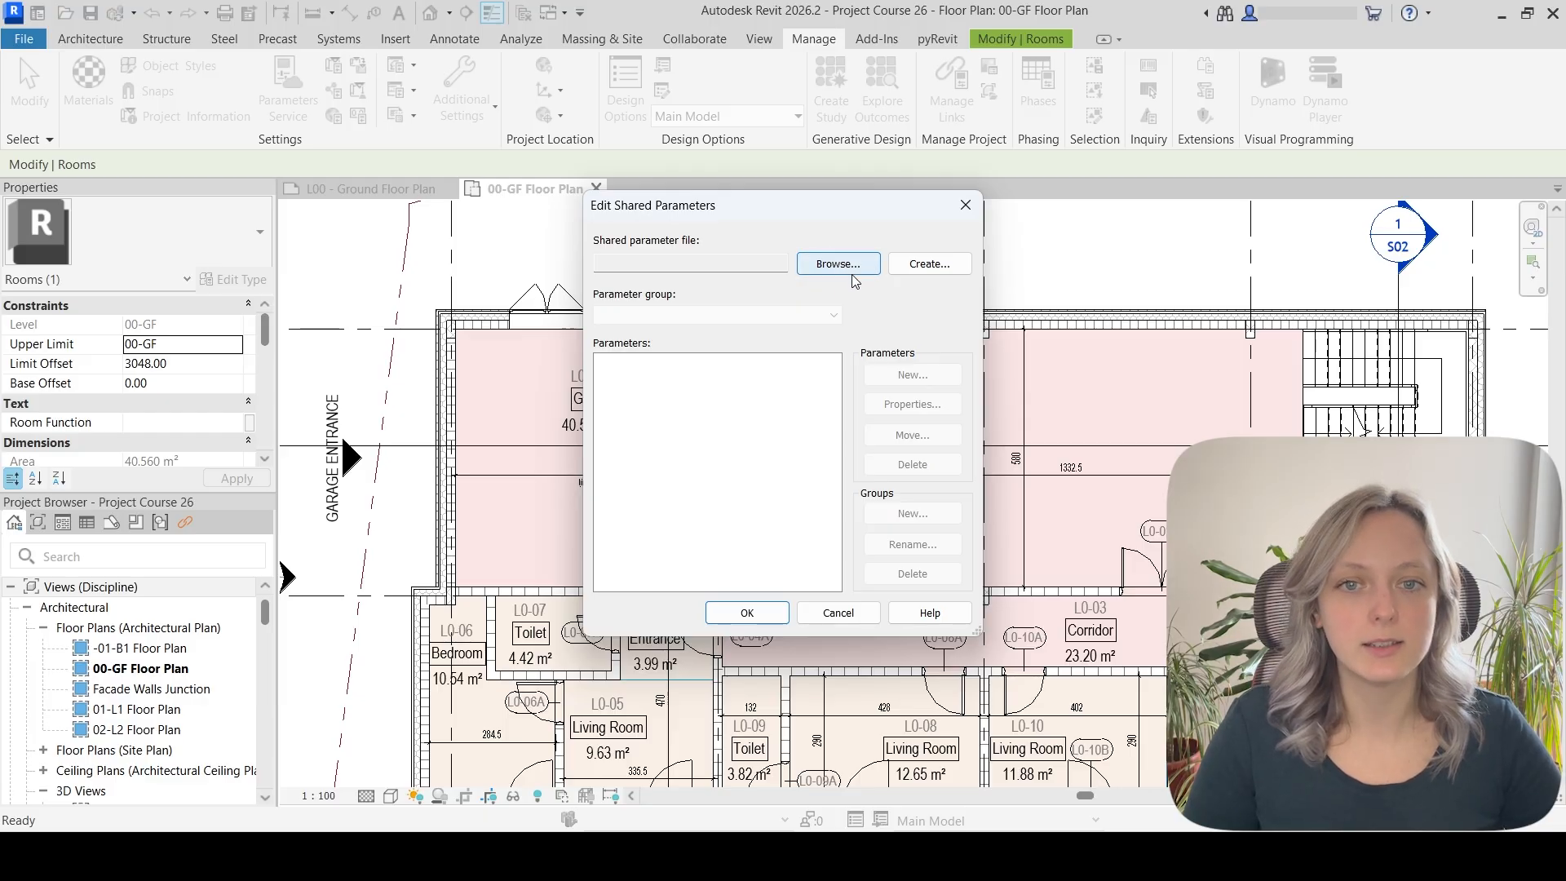
click(927, 273)
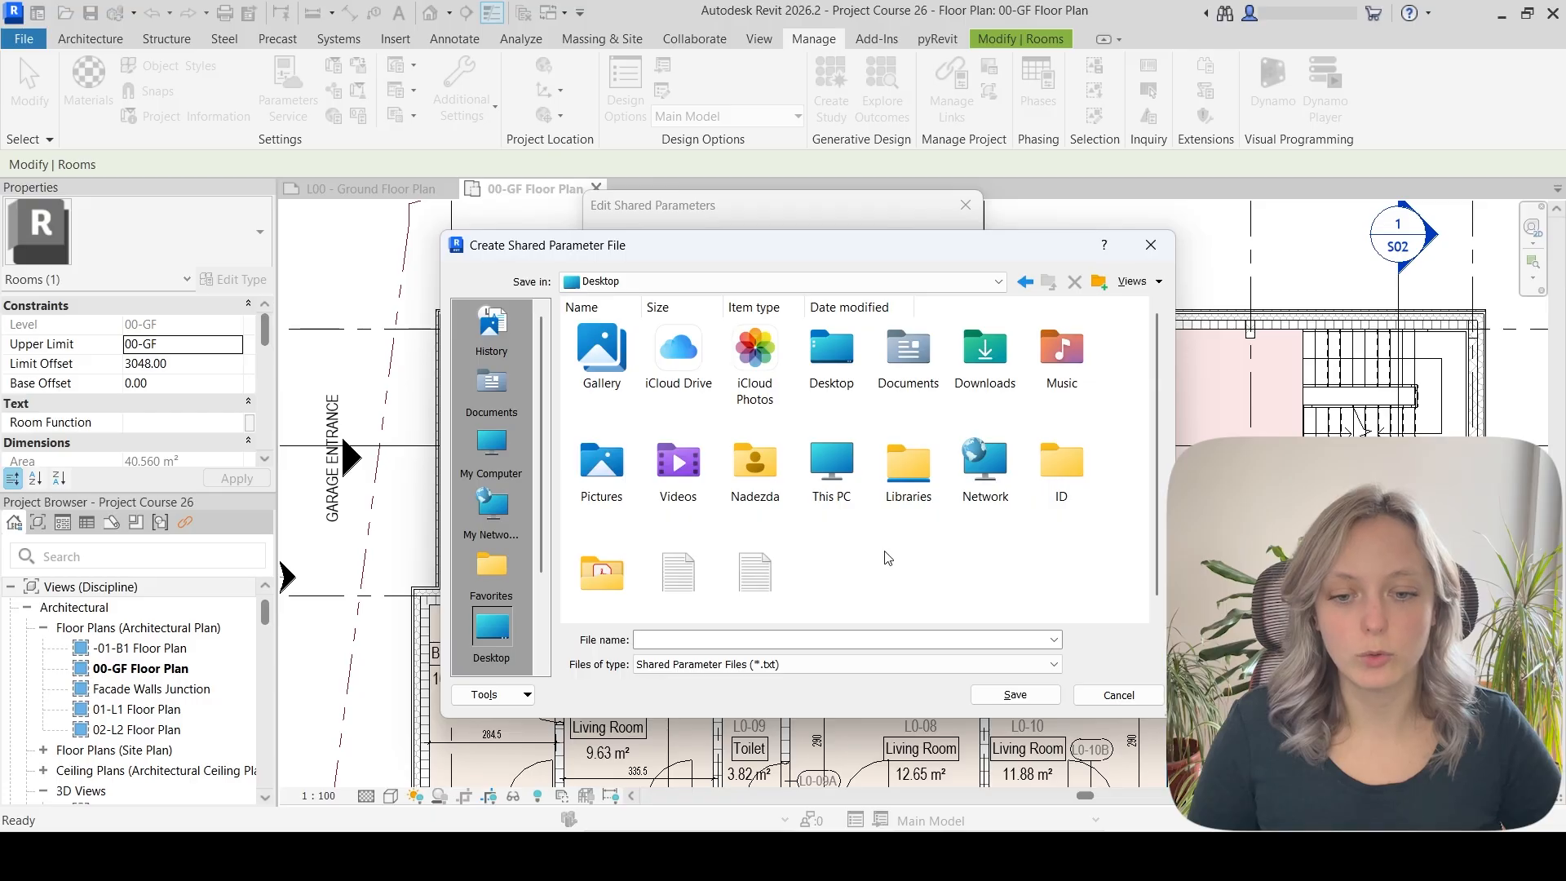
right_click(852, 564)
mouse_move(895, 441)
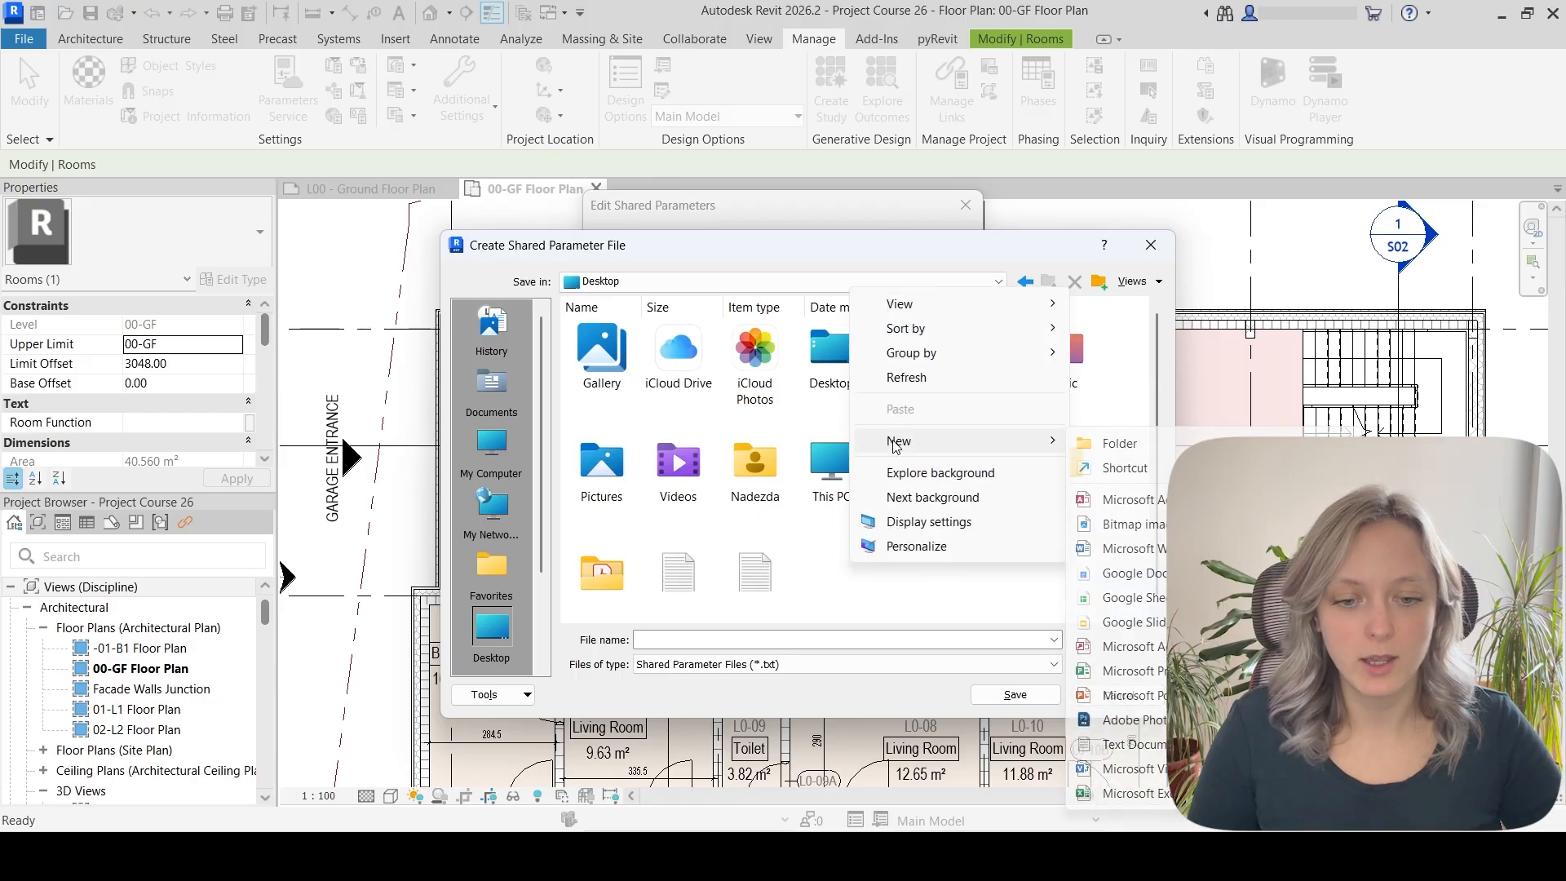
click(1111, 444)
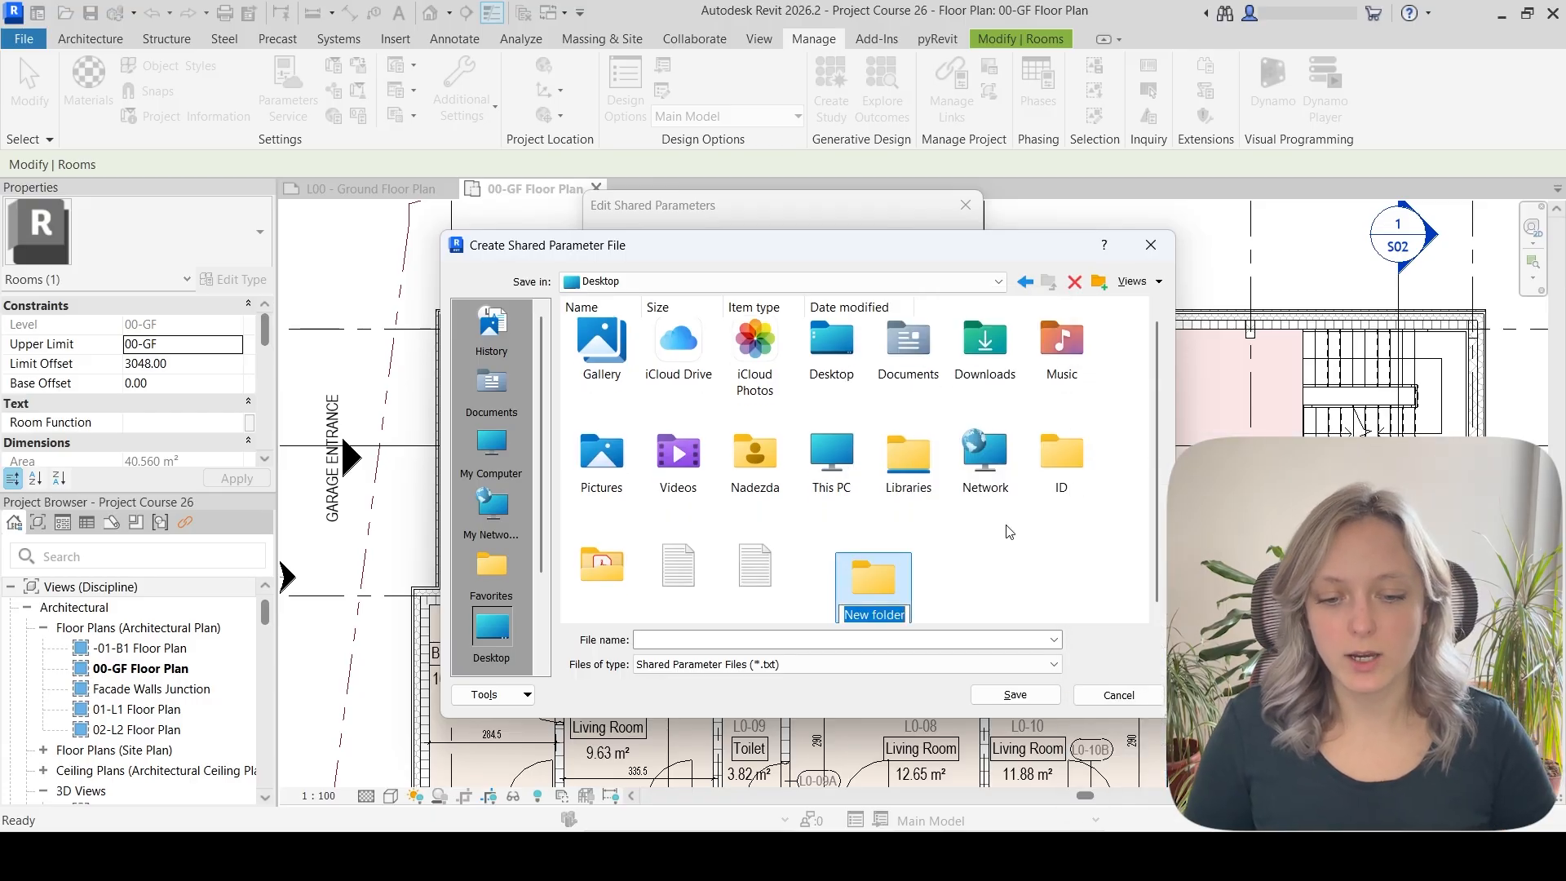
text(Shared)
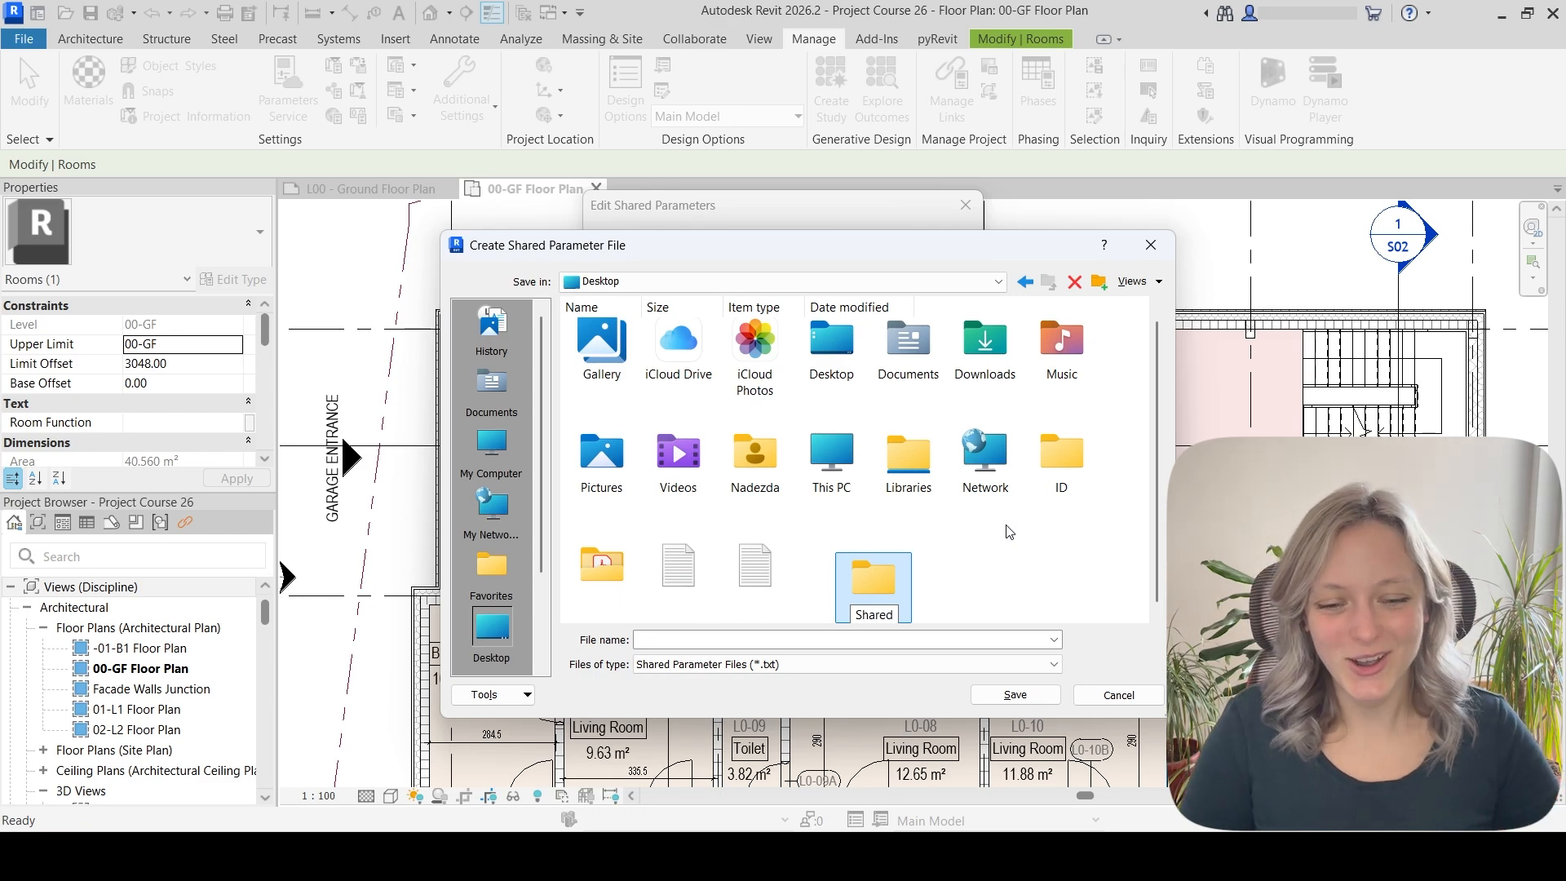
text( Parameters)
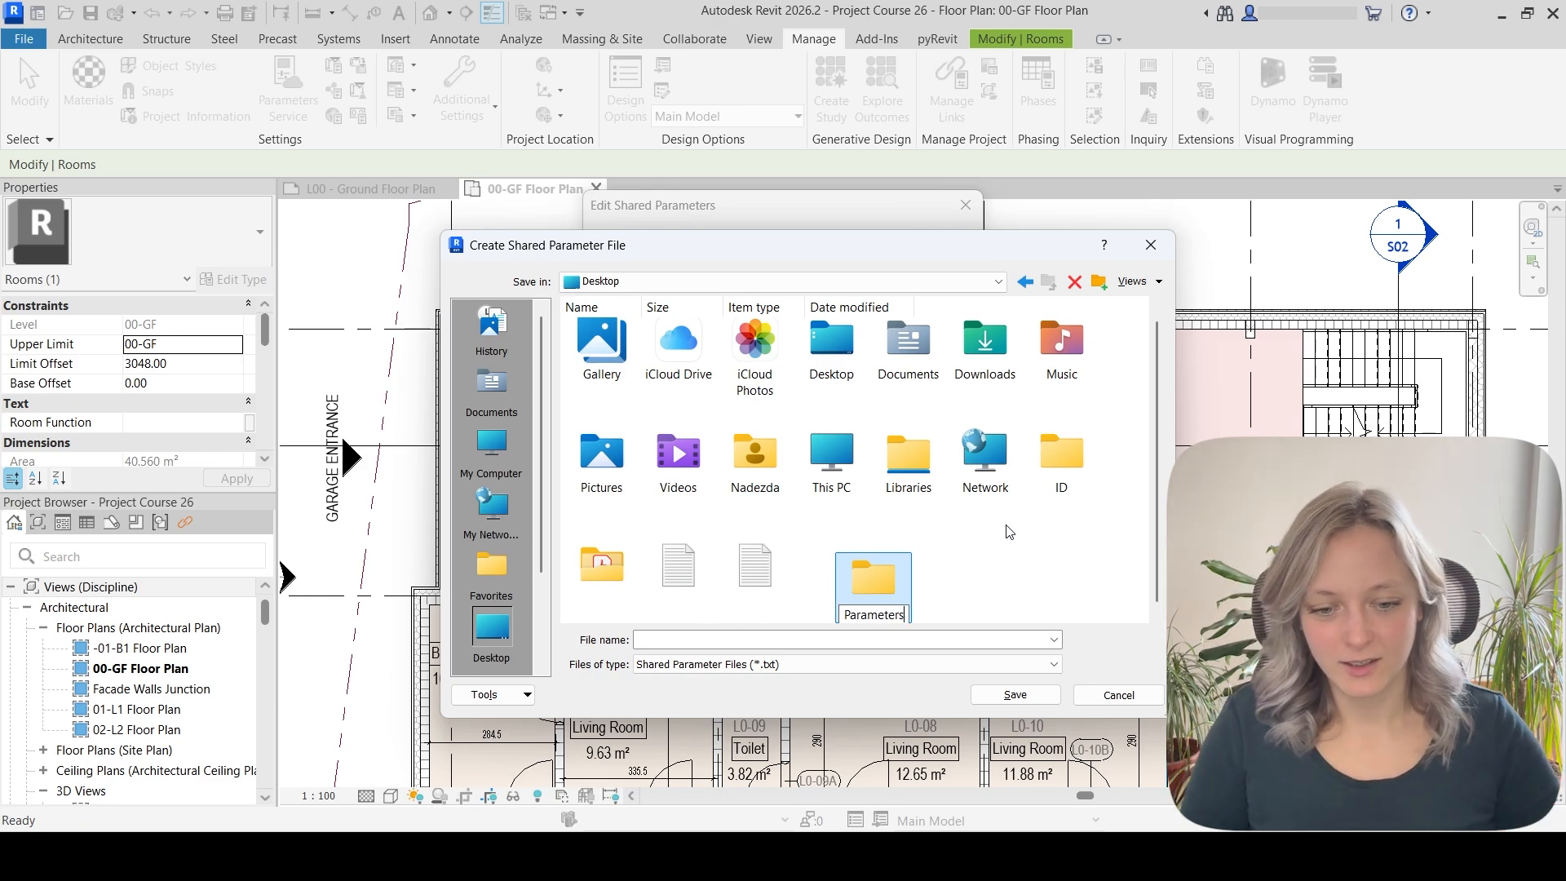
key(Return)
Save the shared parameter file as "Shared Parameters_General Architectural" inside the Shared Parameters folder
double_click(885, 592)
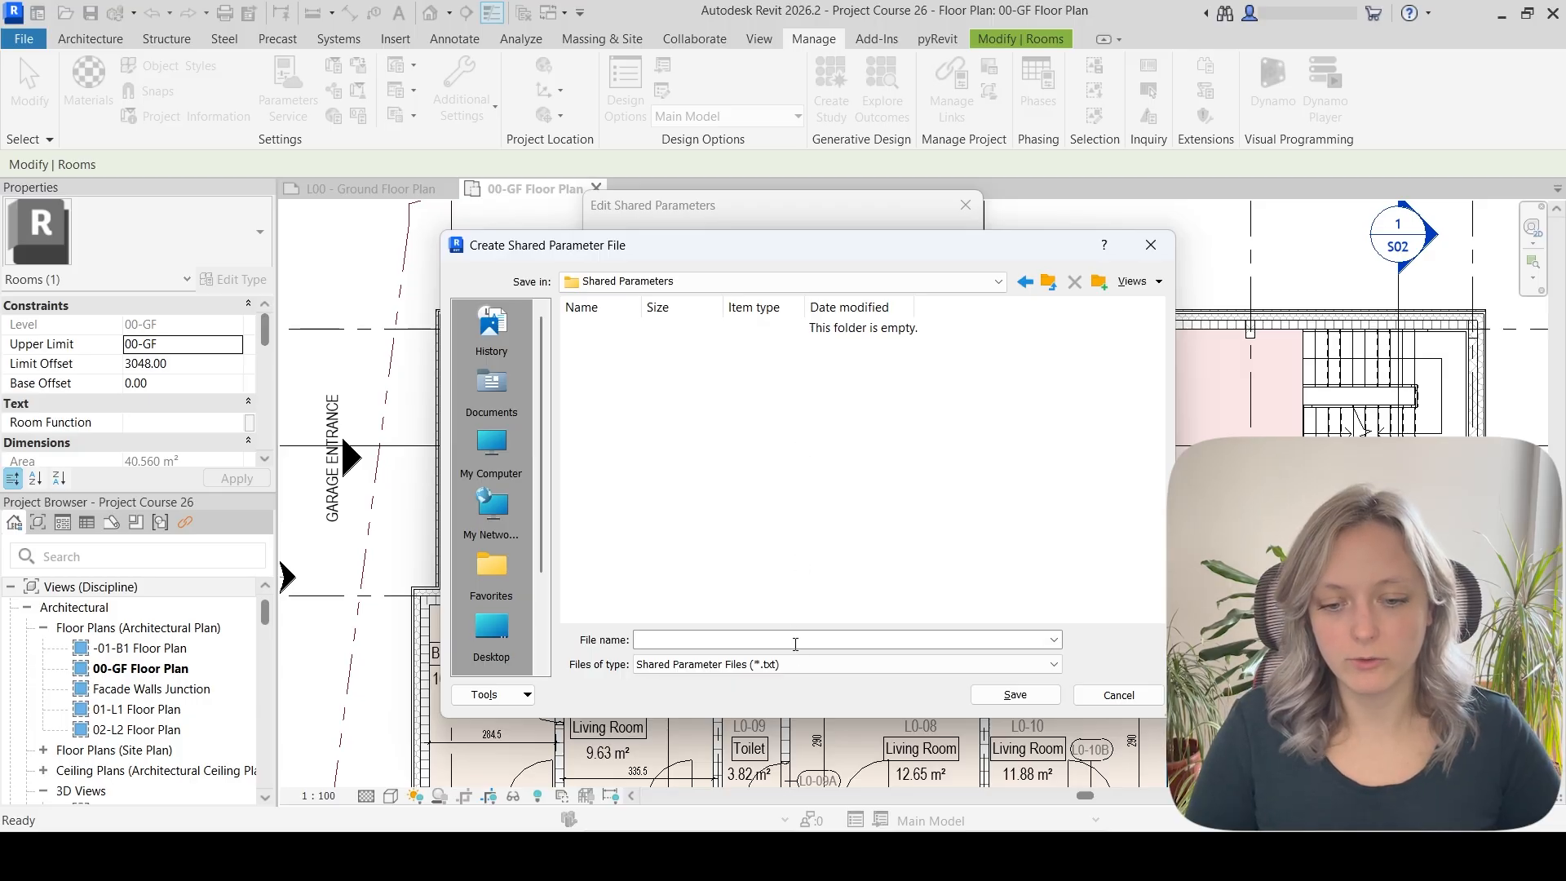
click(795, 642)
text(Shared )
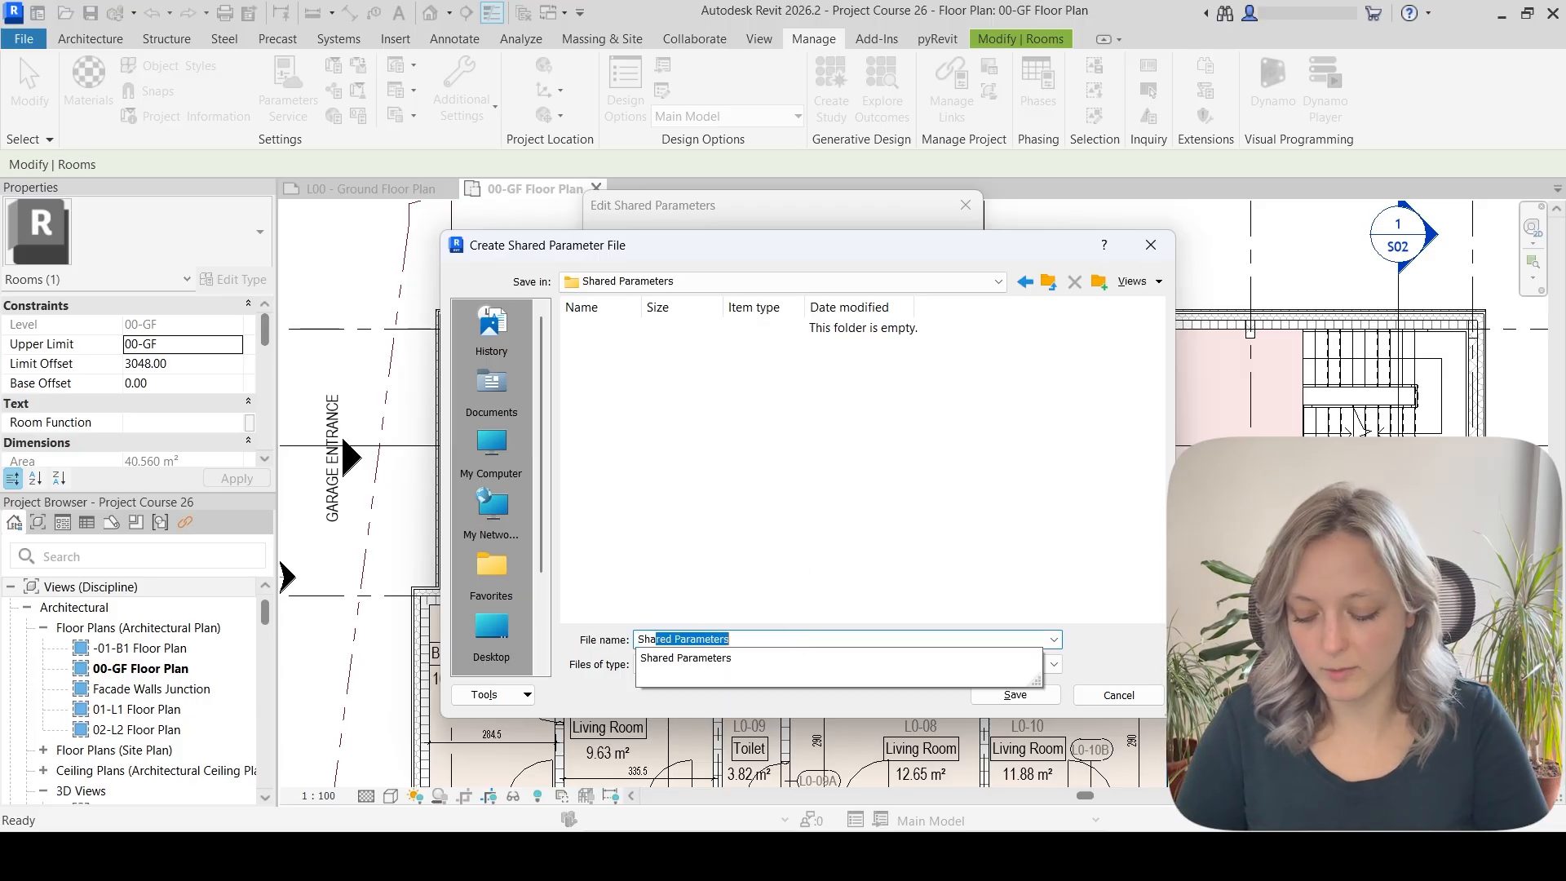
text(Para)
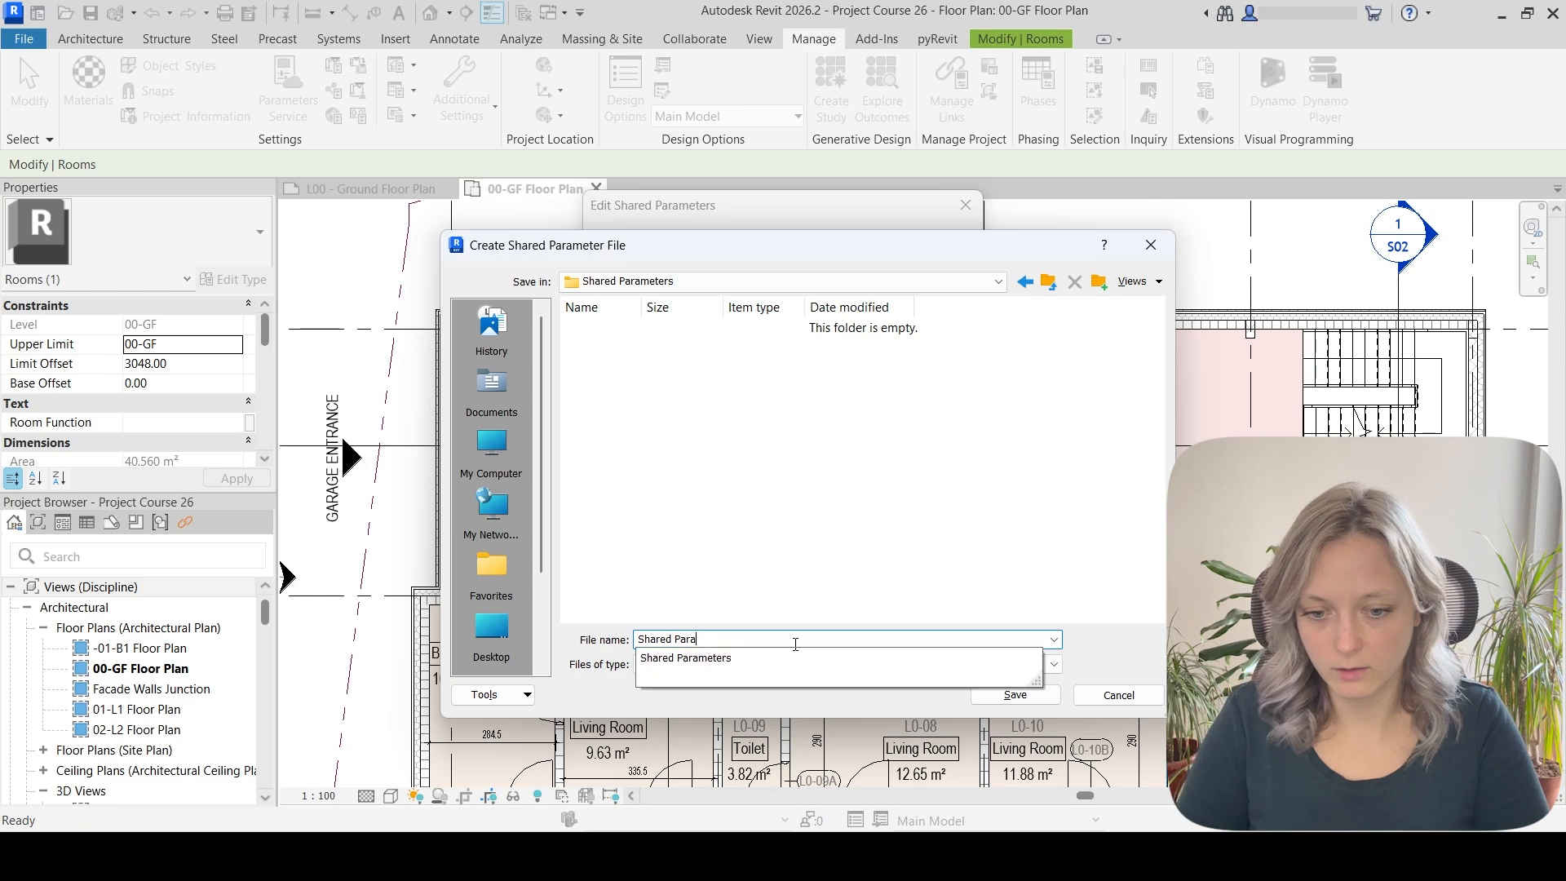
text(meters)
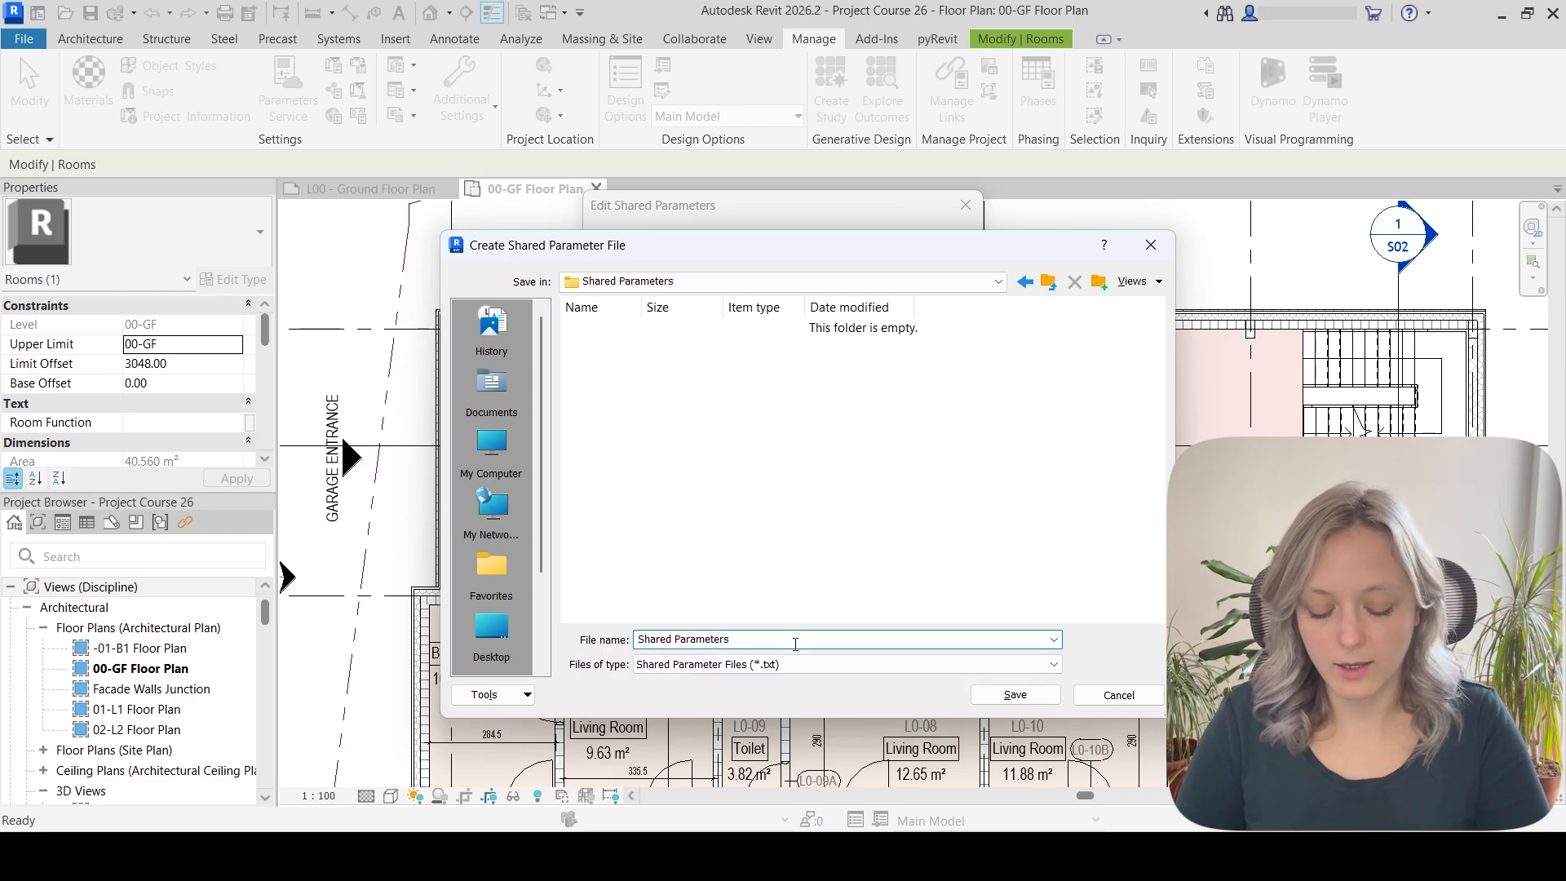
text(_)
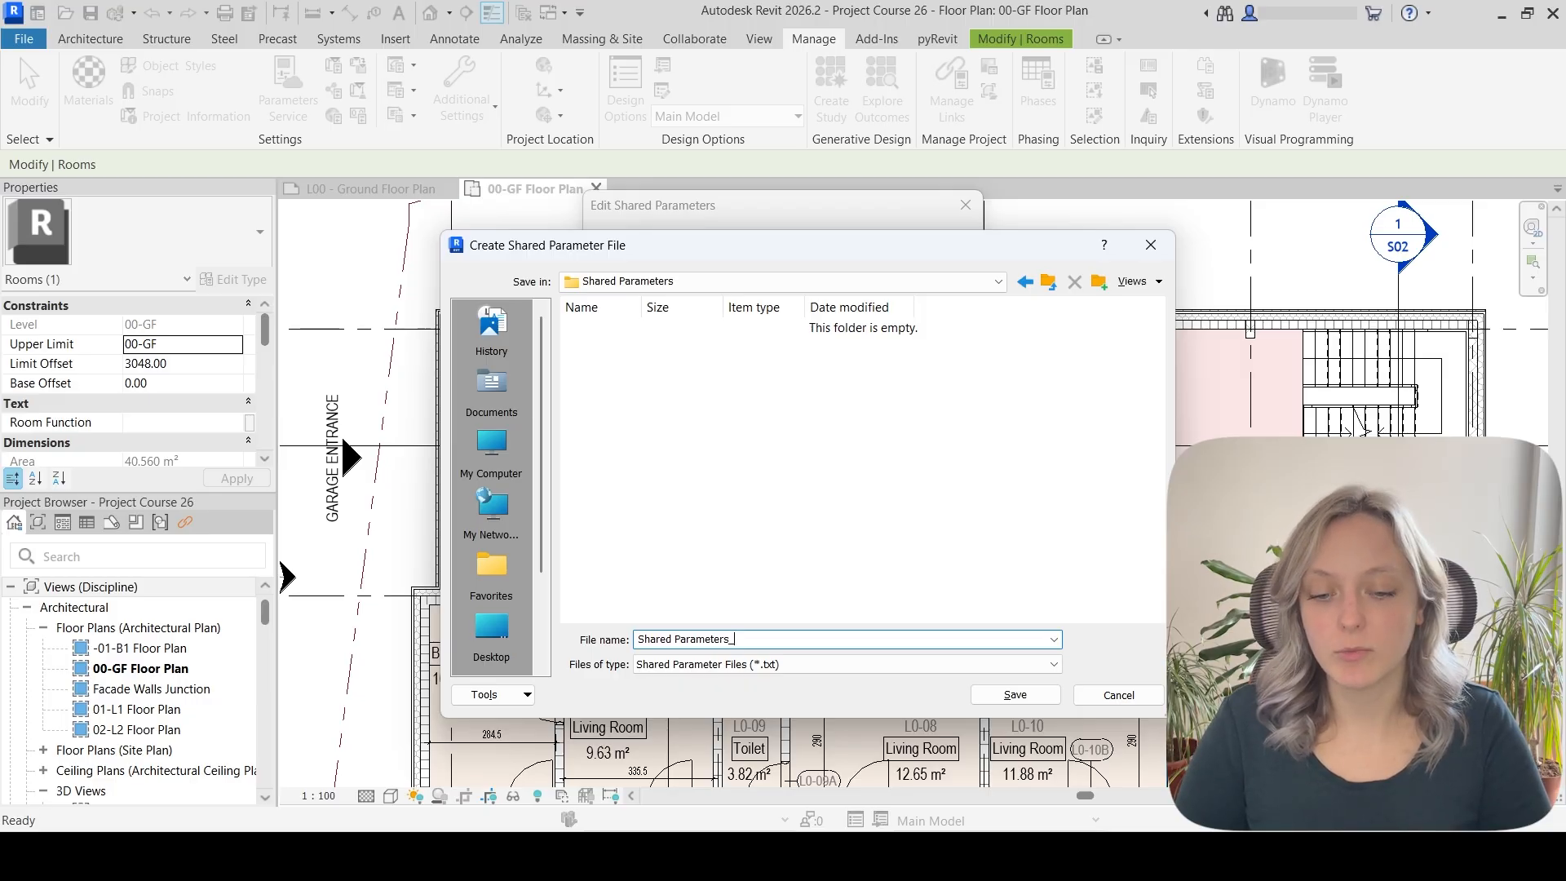
text(Gen)
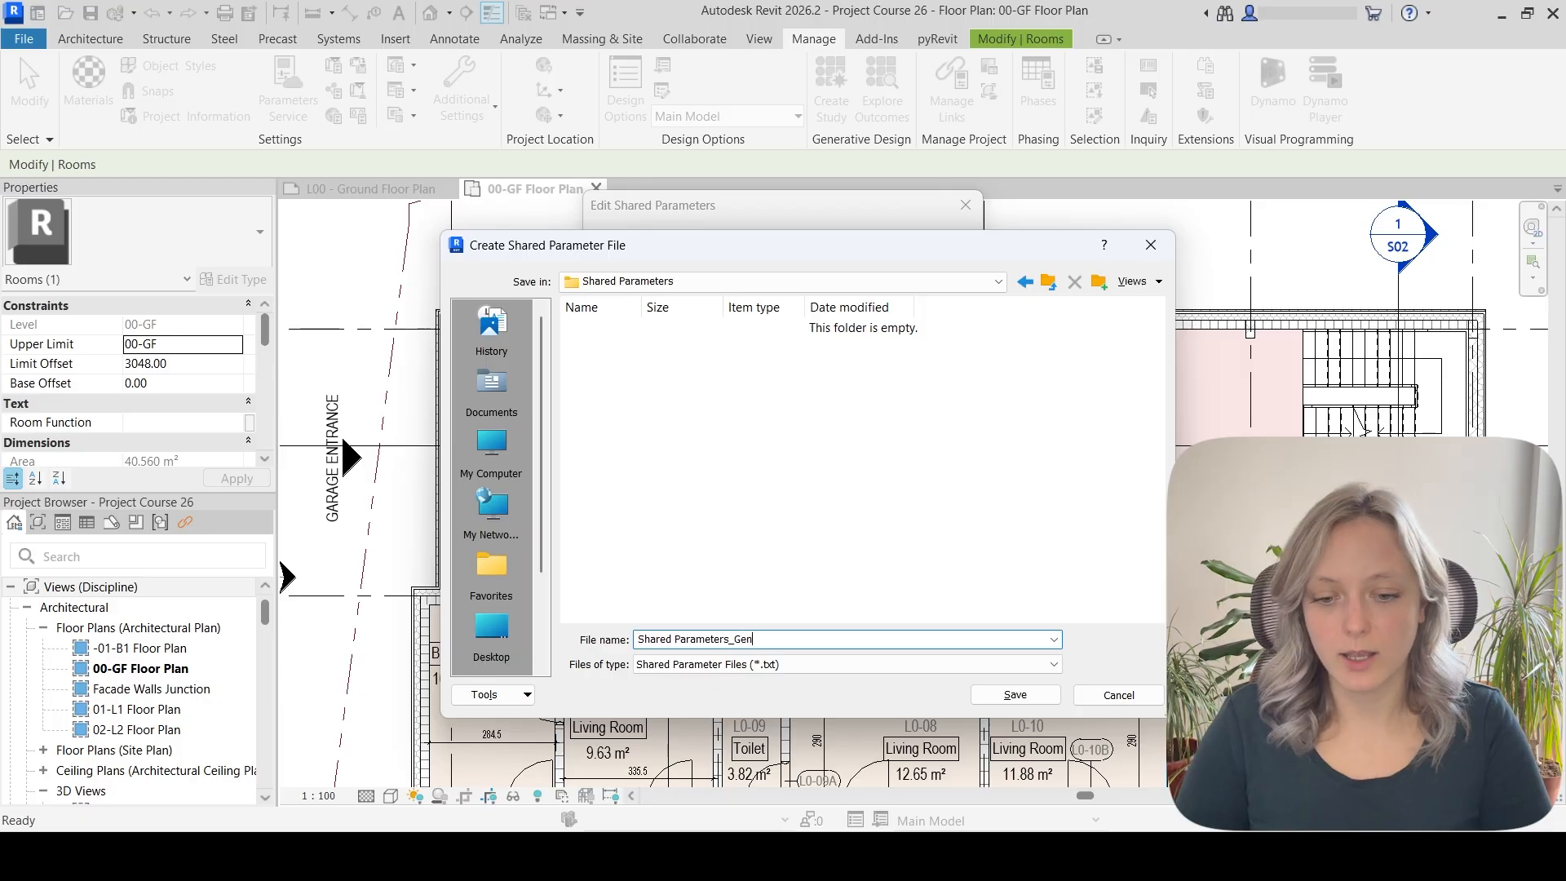
text(eral Arch)
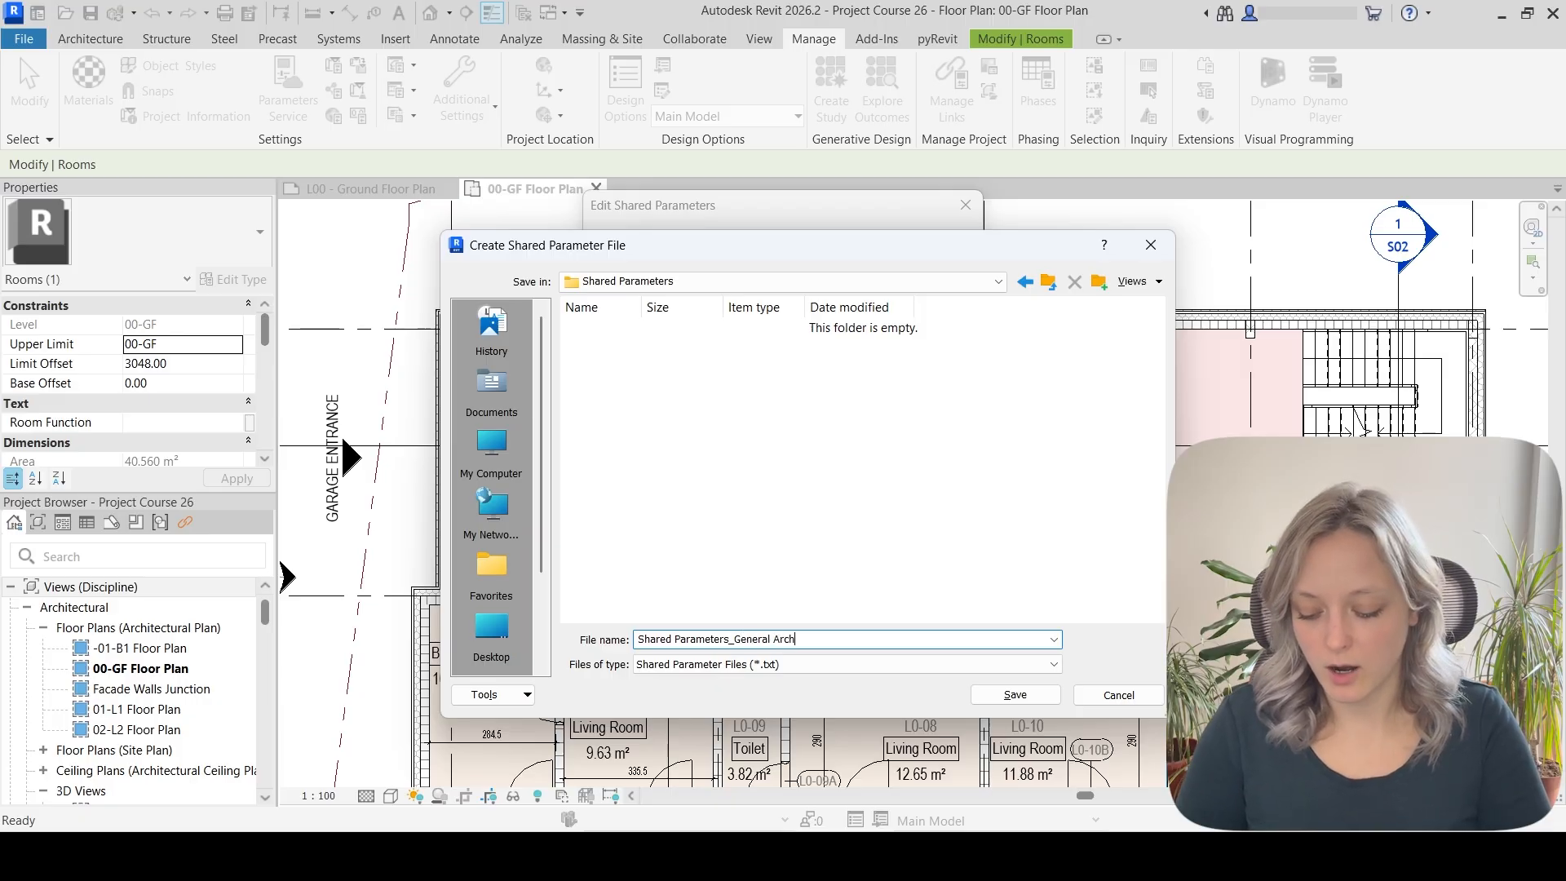
text(itectural)
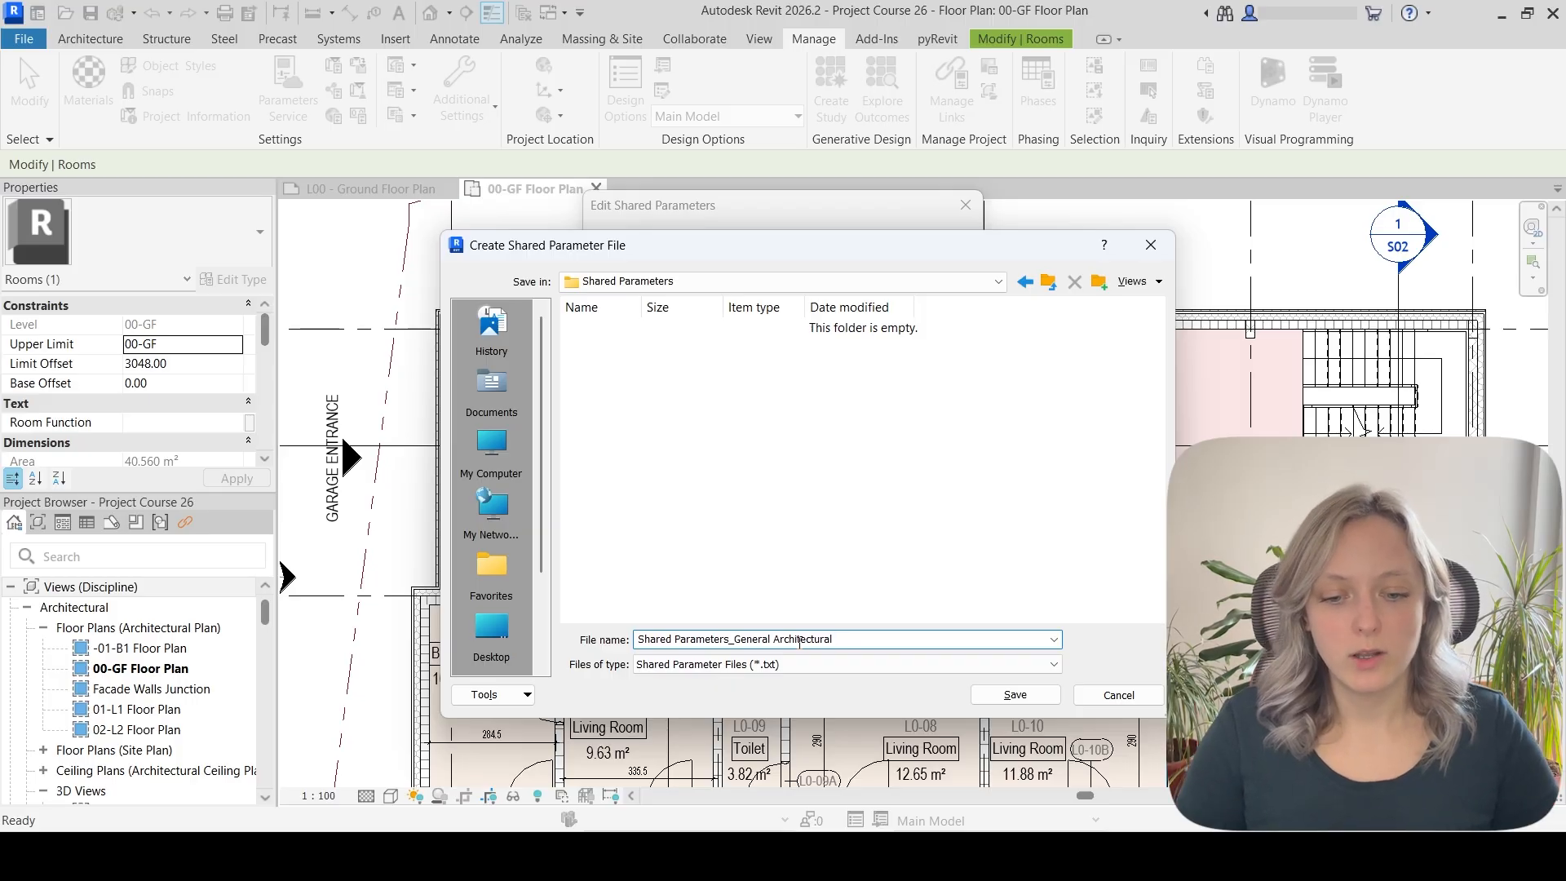
click(1034, 698)
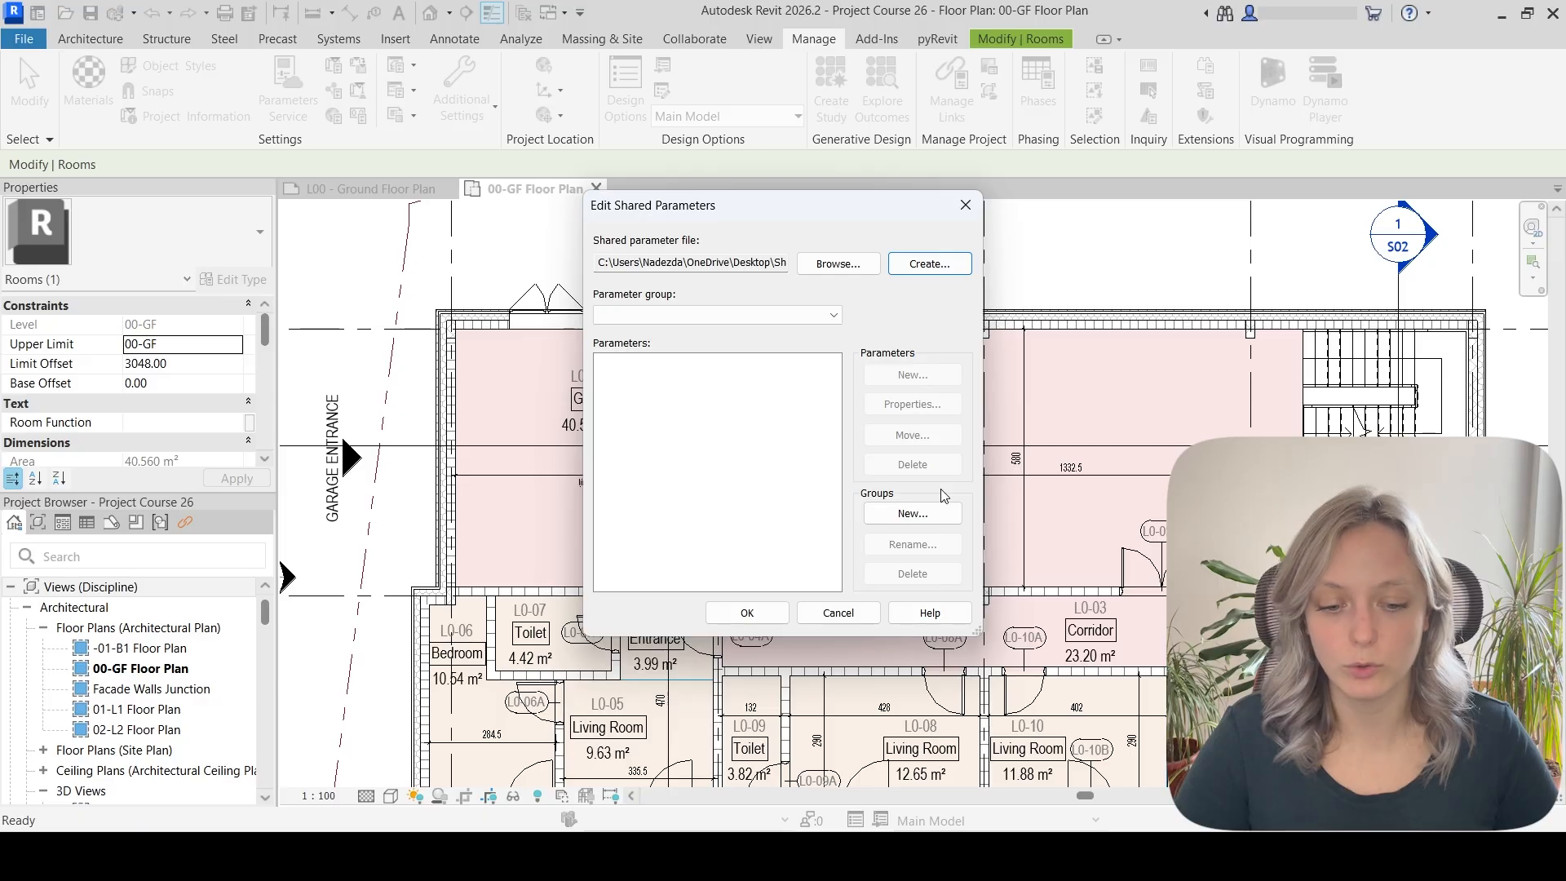
Create a parameter group named Room Parameters in the shared parameter file
click(934, 512)
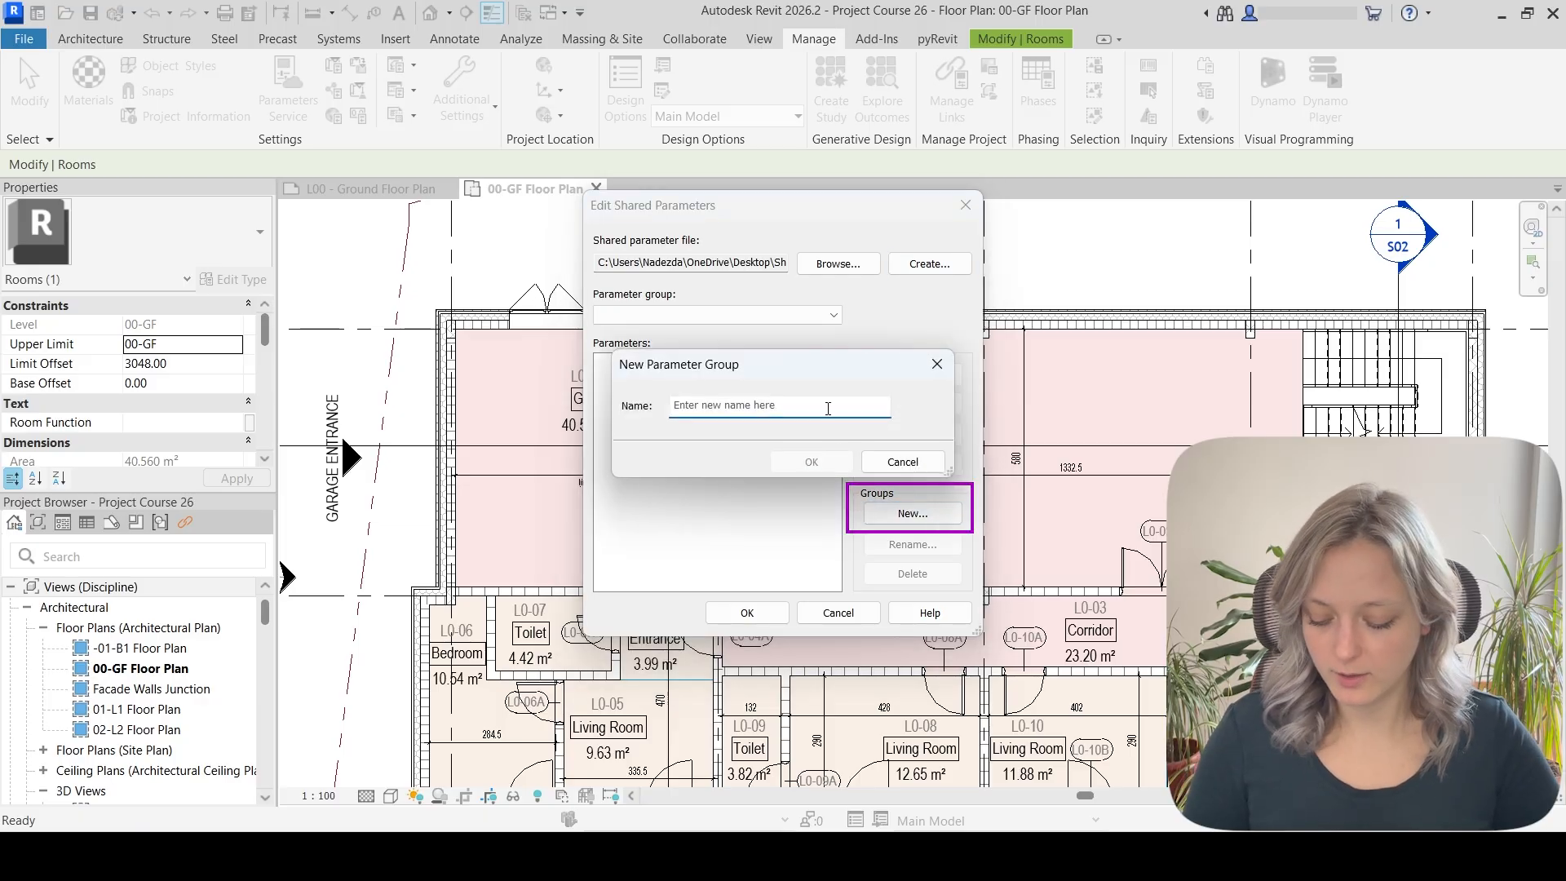
text(Room P)
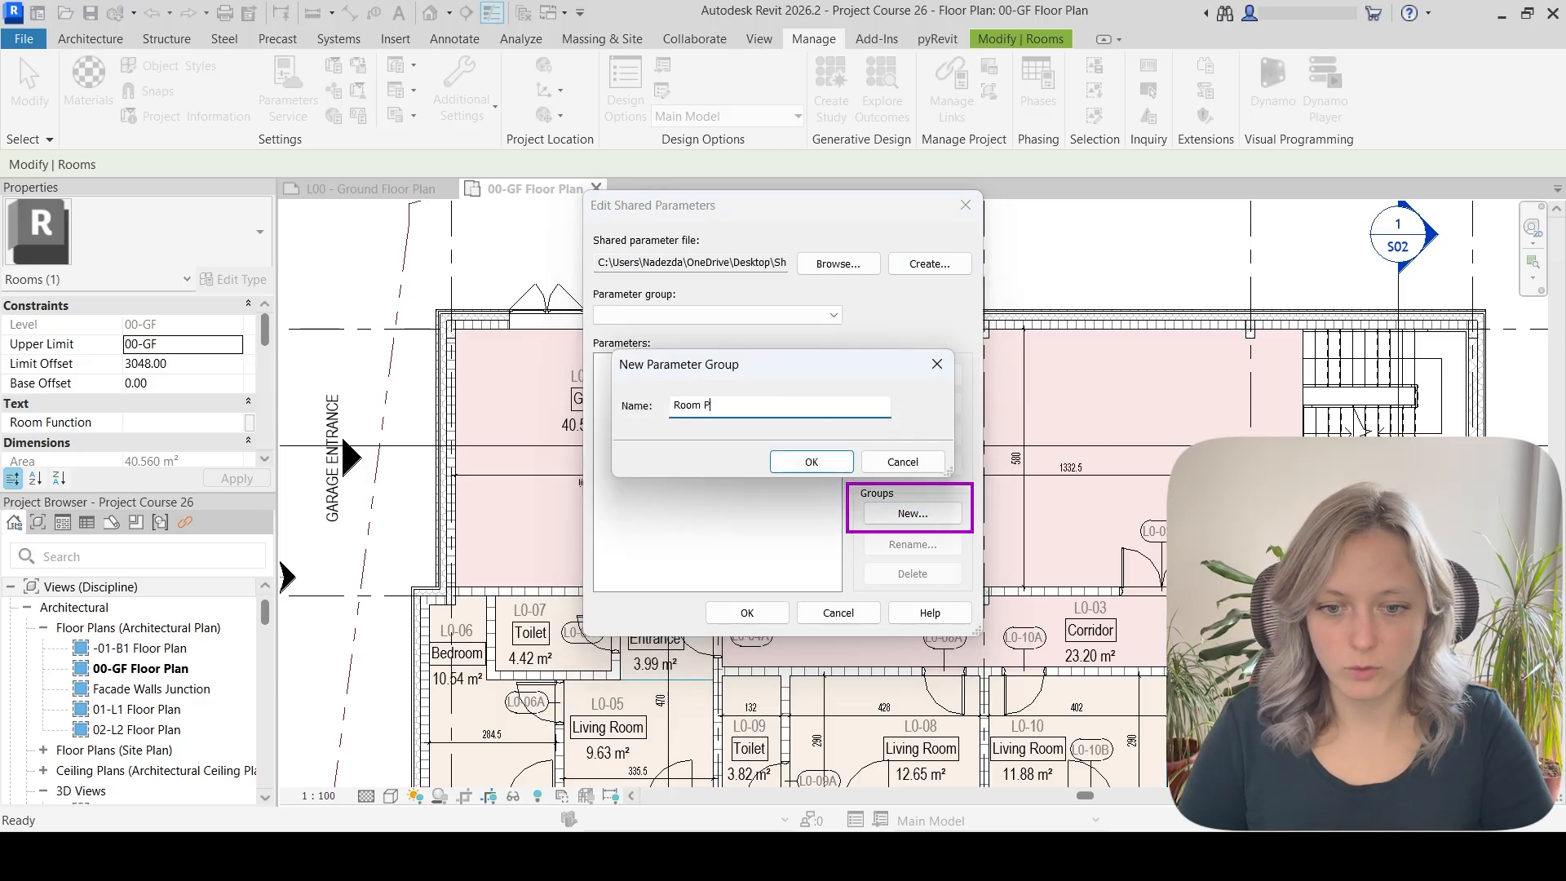
text(arameters)
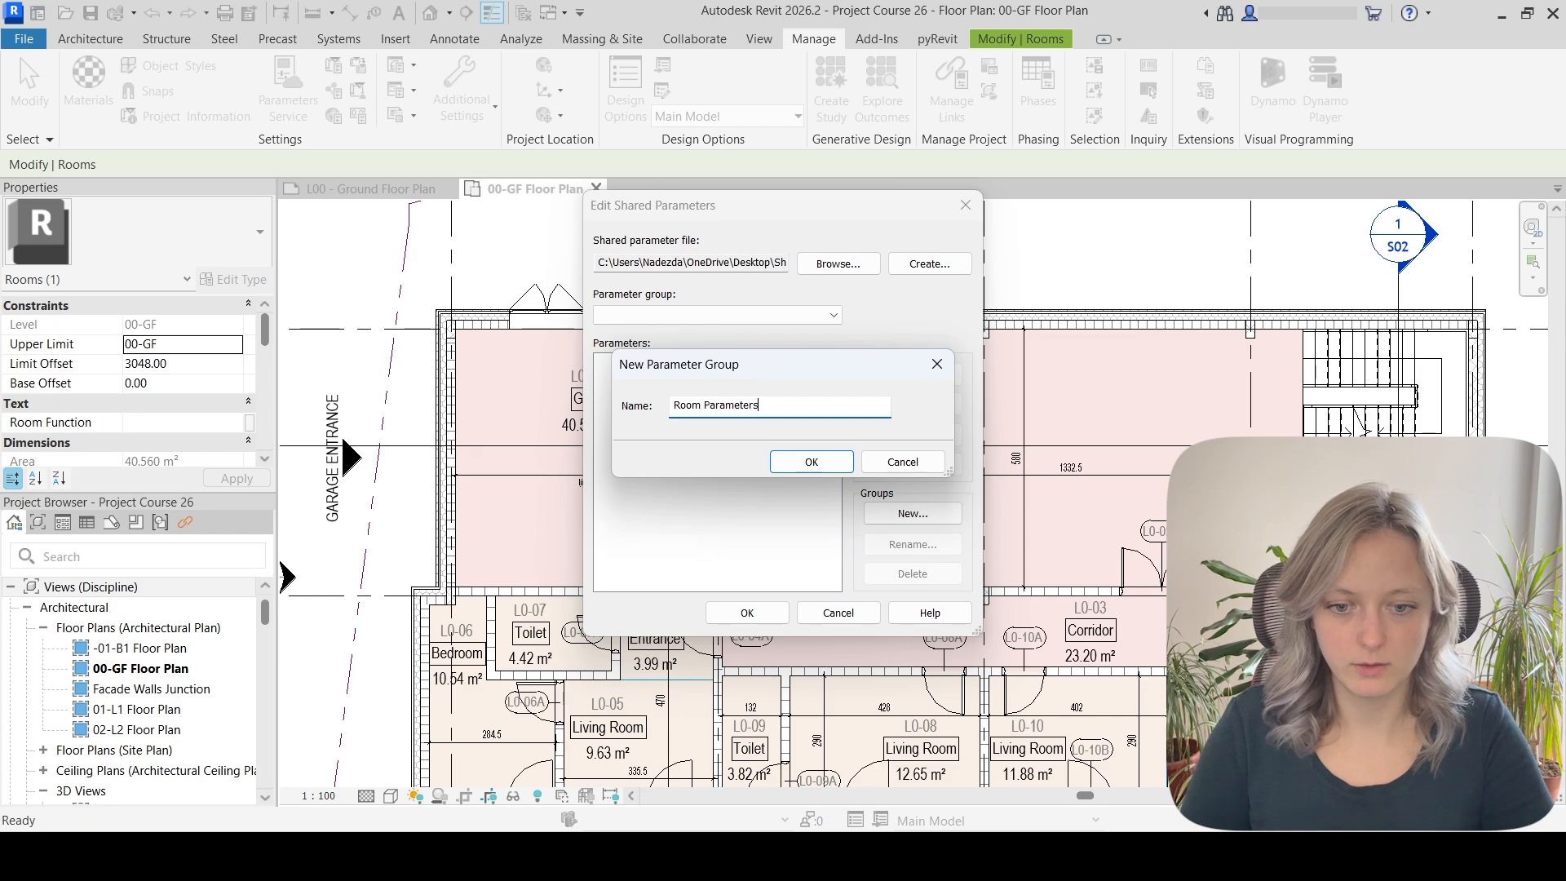
click(844, 464)
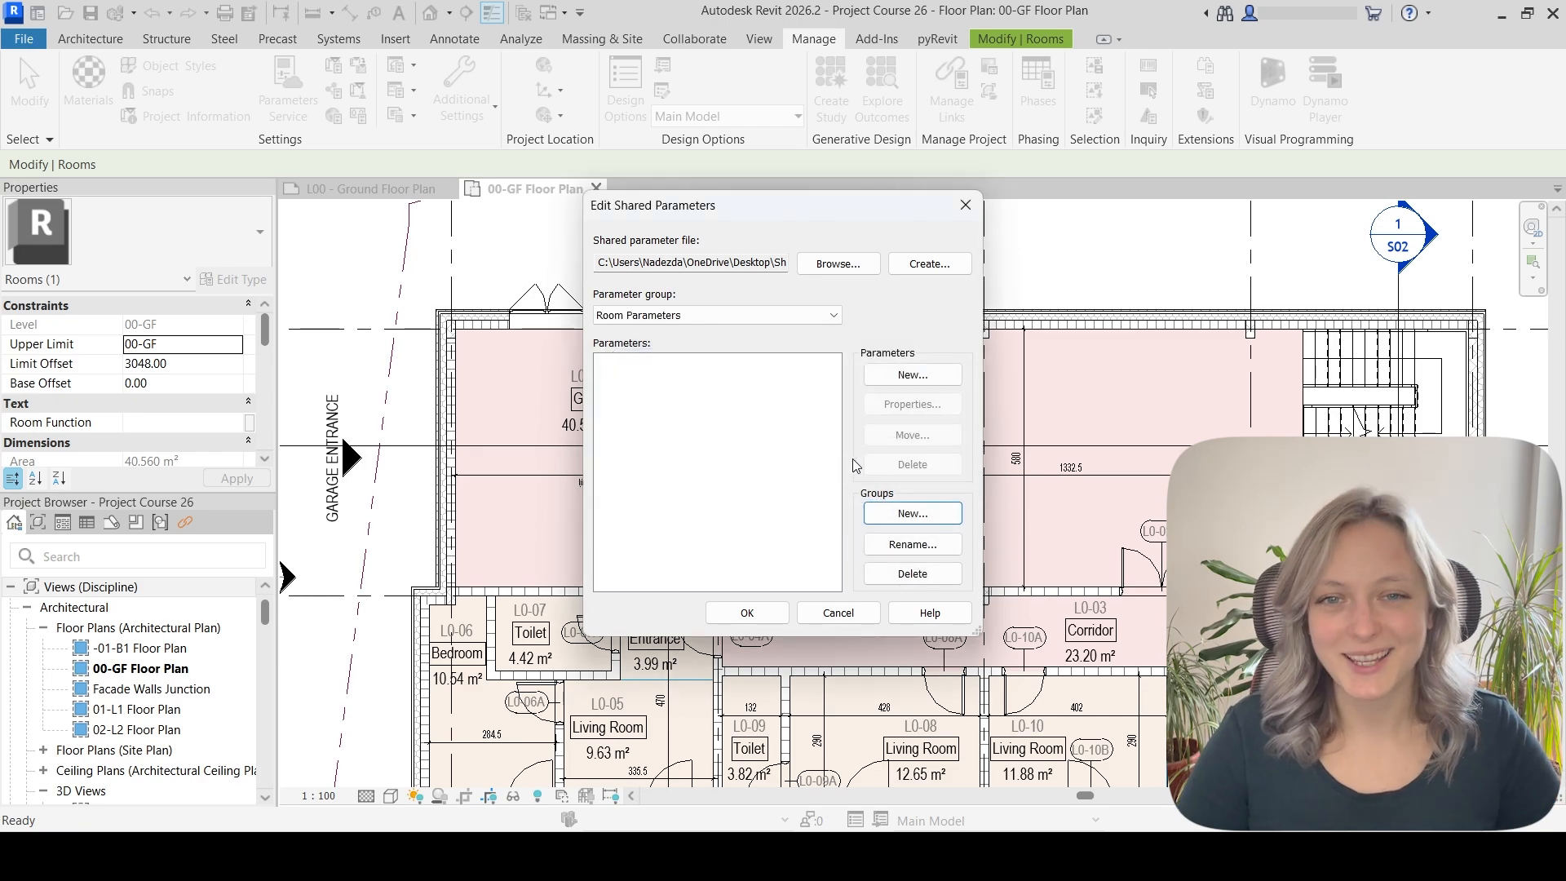
Start a new parameter named Room Type in the Room Parameters group, with the Common discipline and Text data type
click(911, 375)
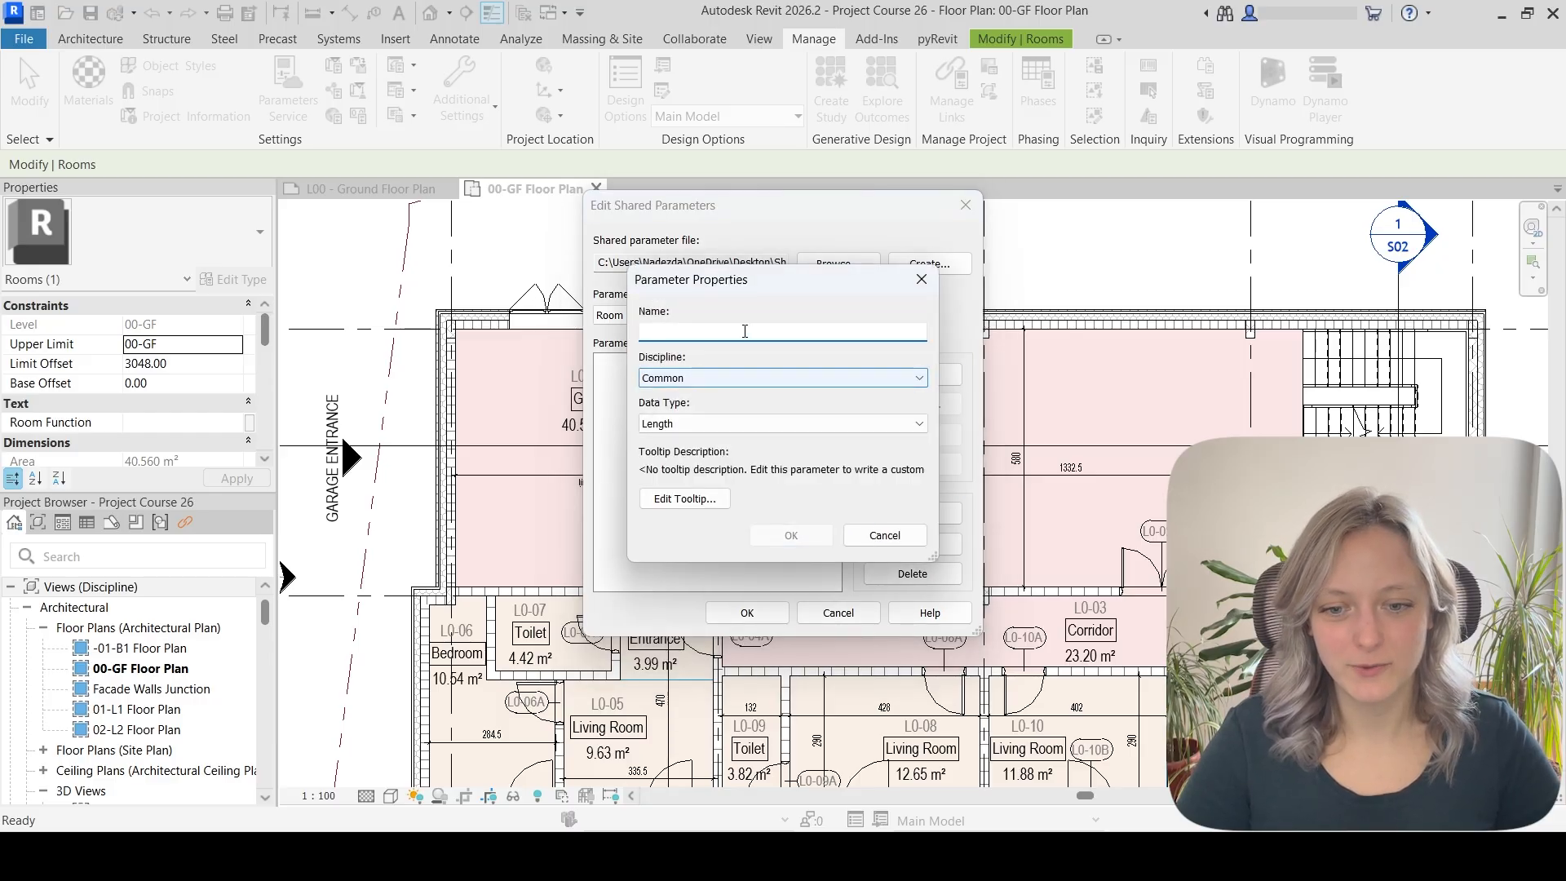
text(R)
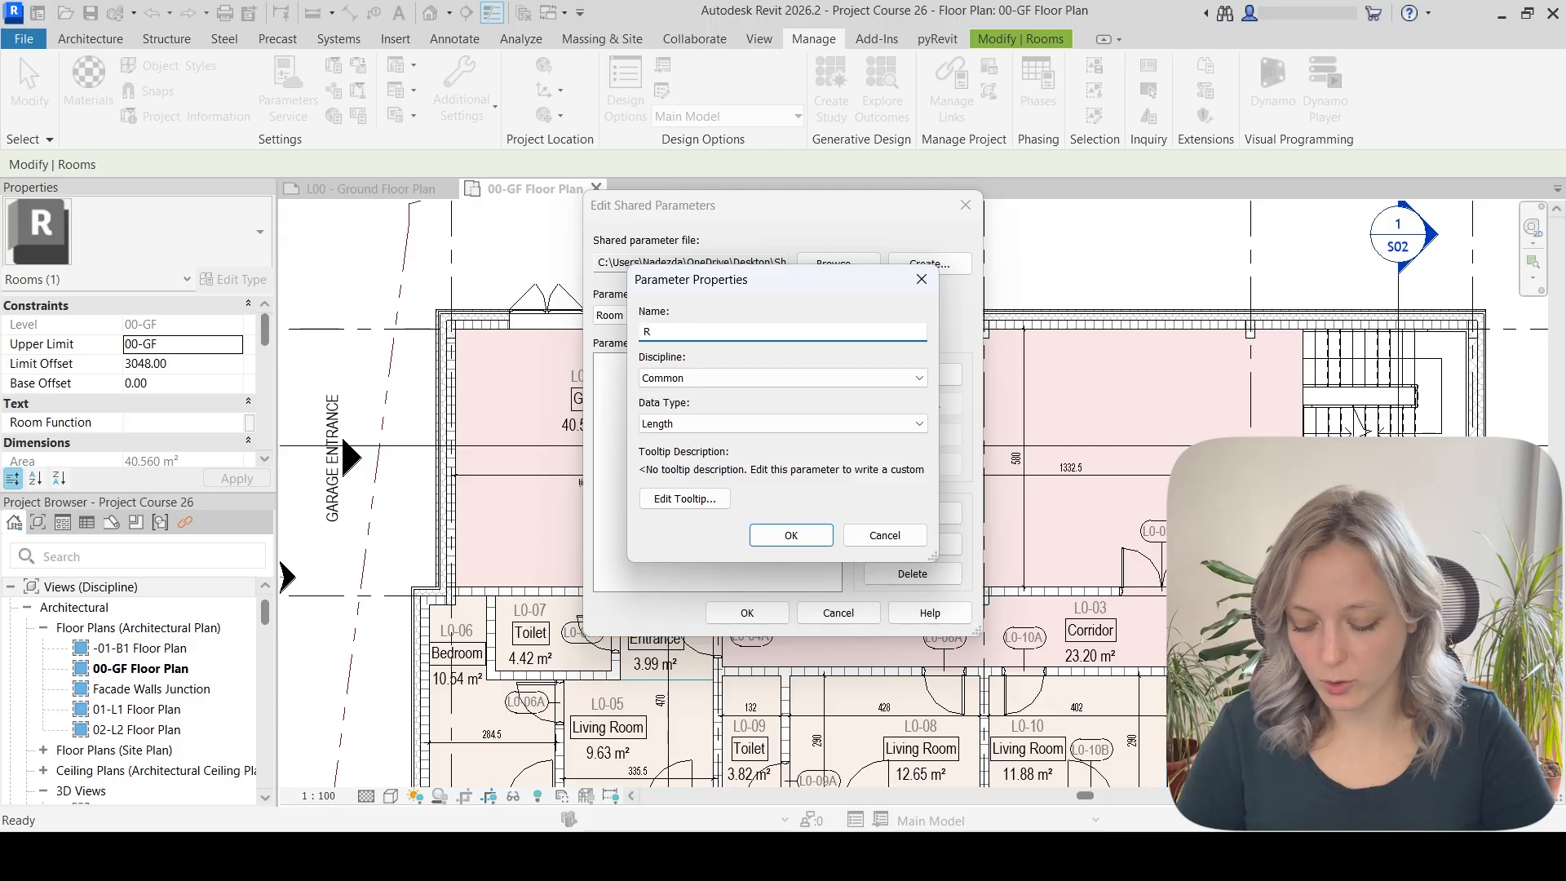
text(oom Type)
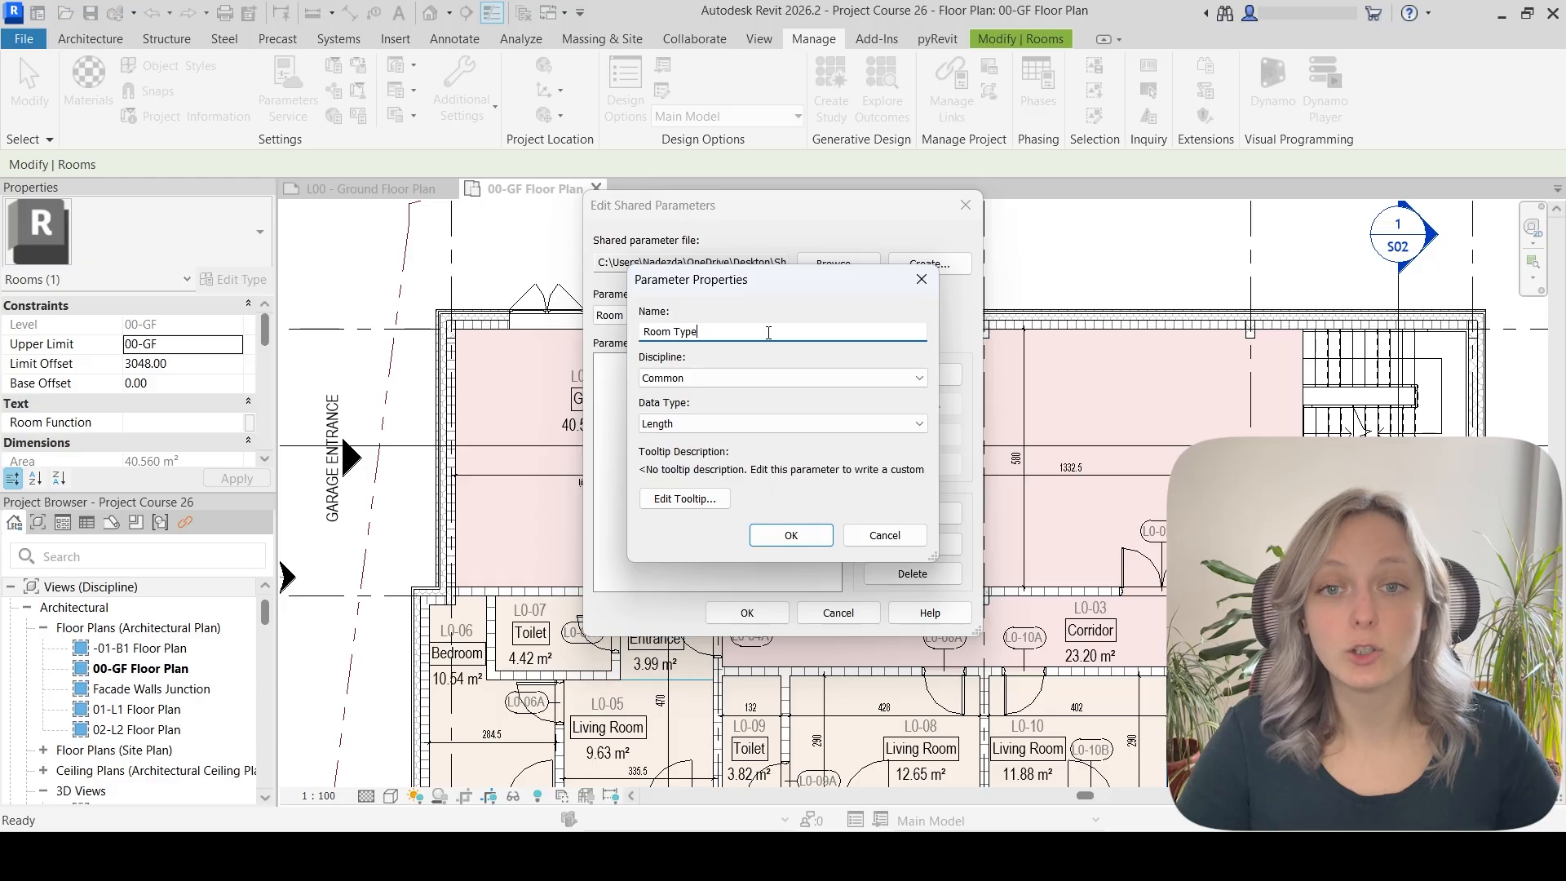
click(763, 377)
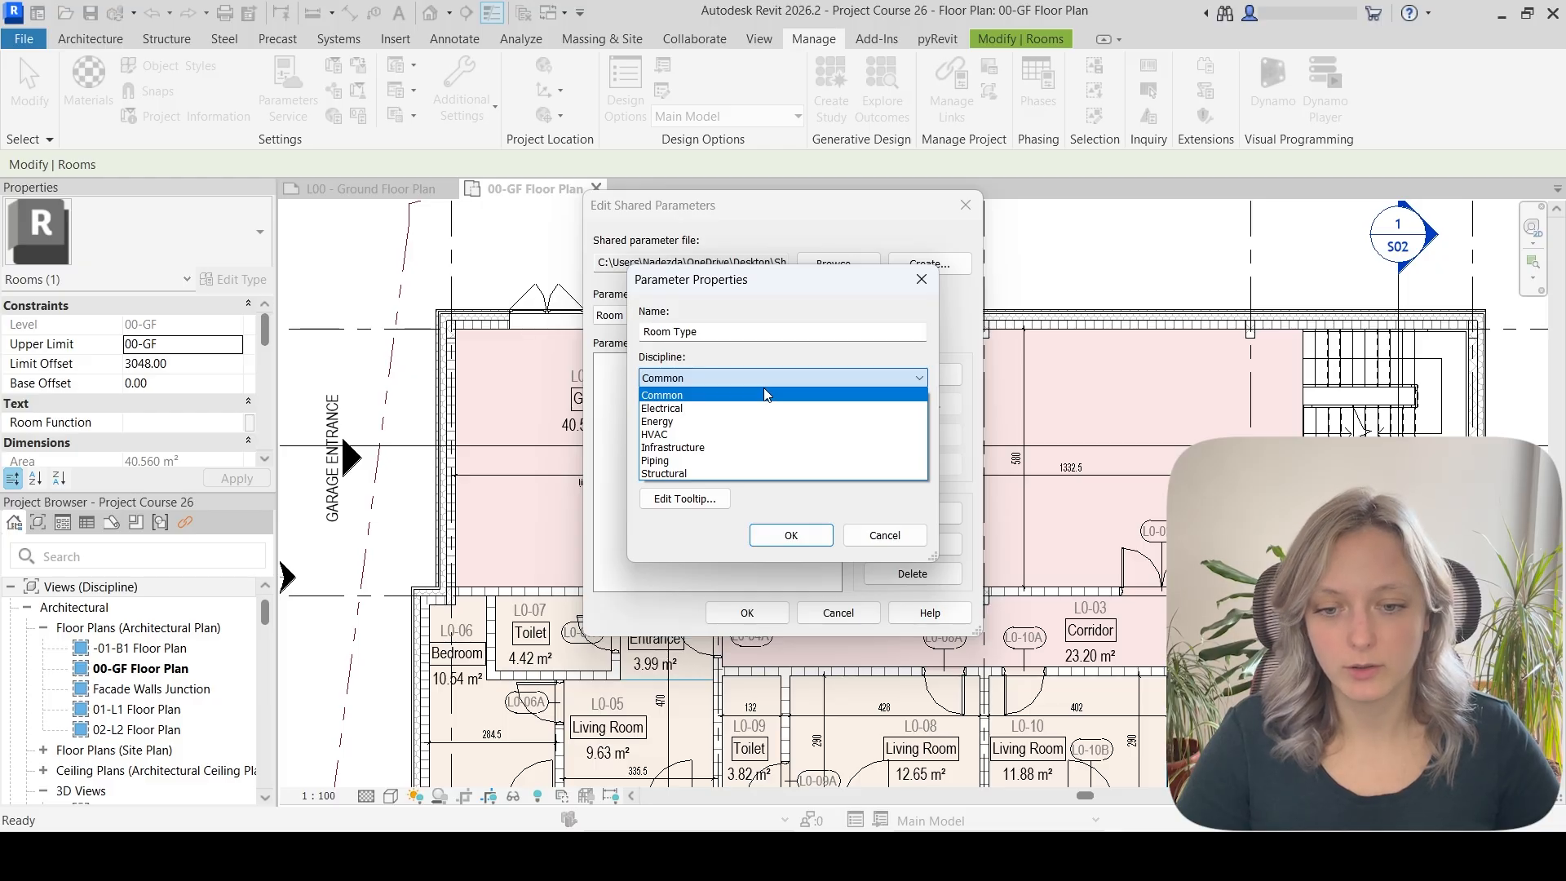
click(766, 397)
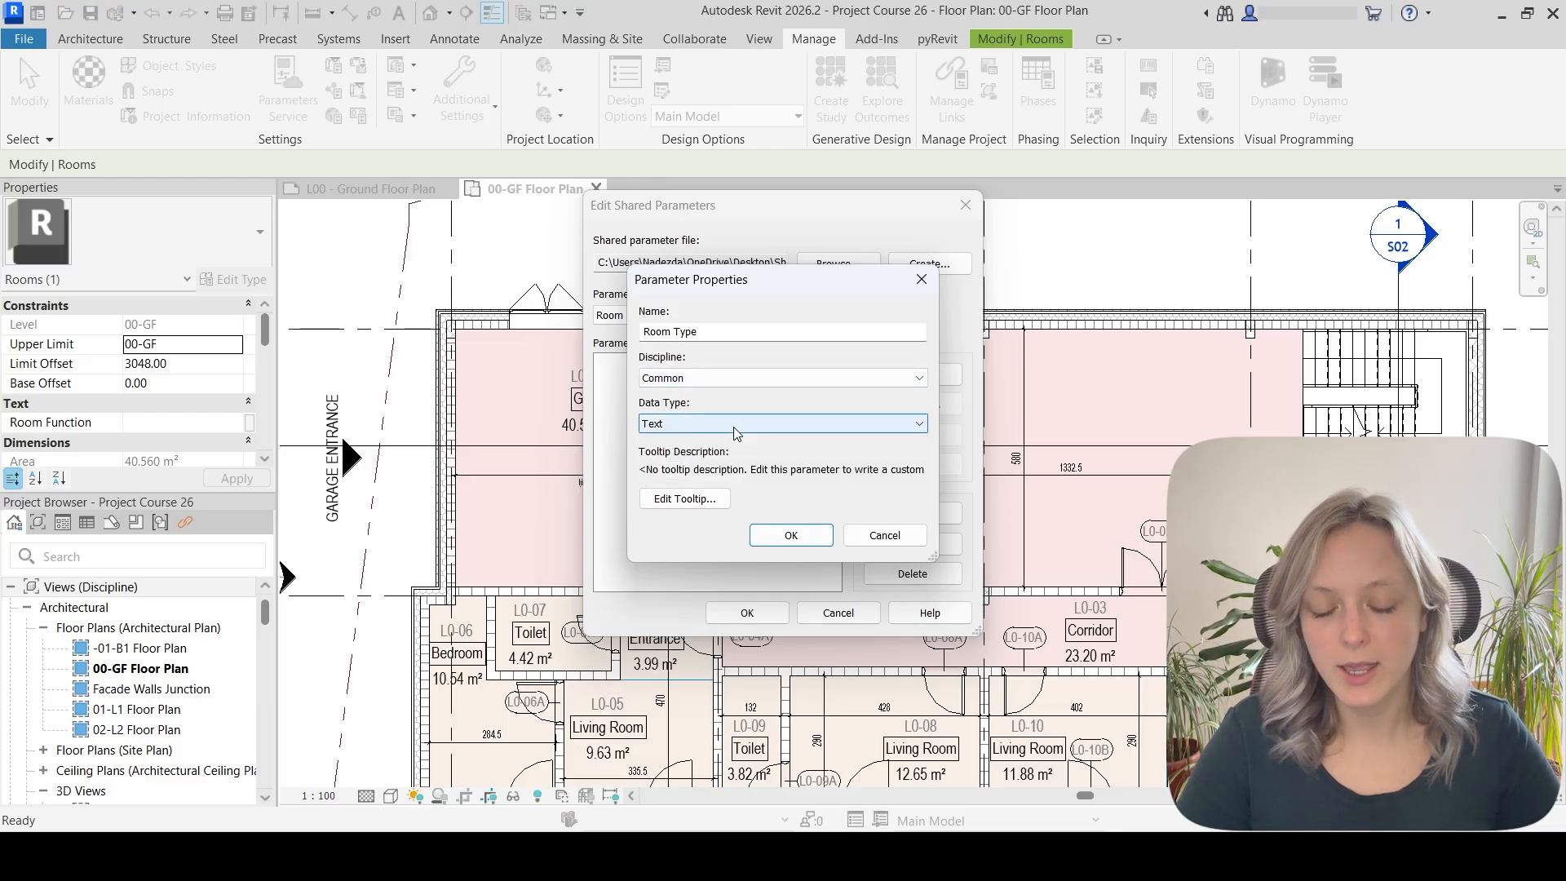
Try Area as the data type of the Room Type parameter
click(734, 427)
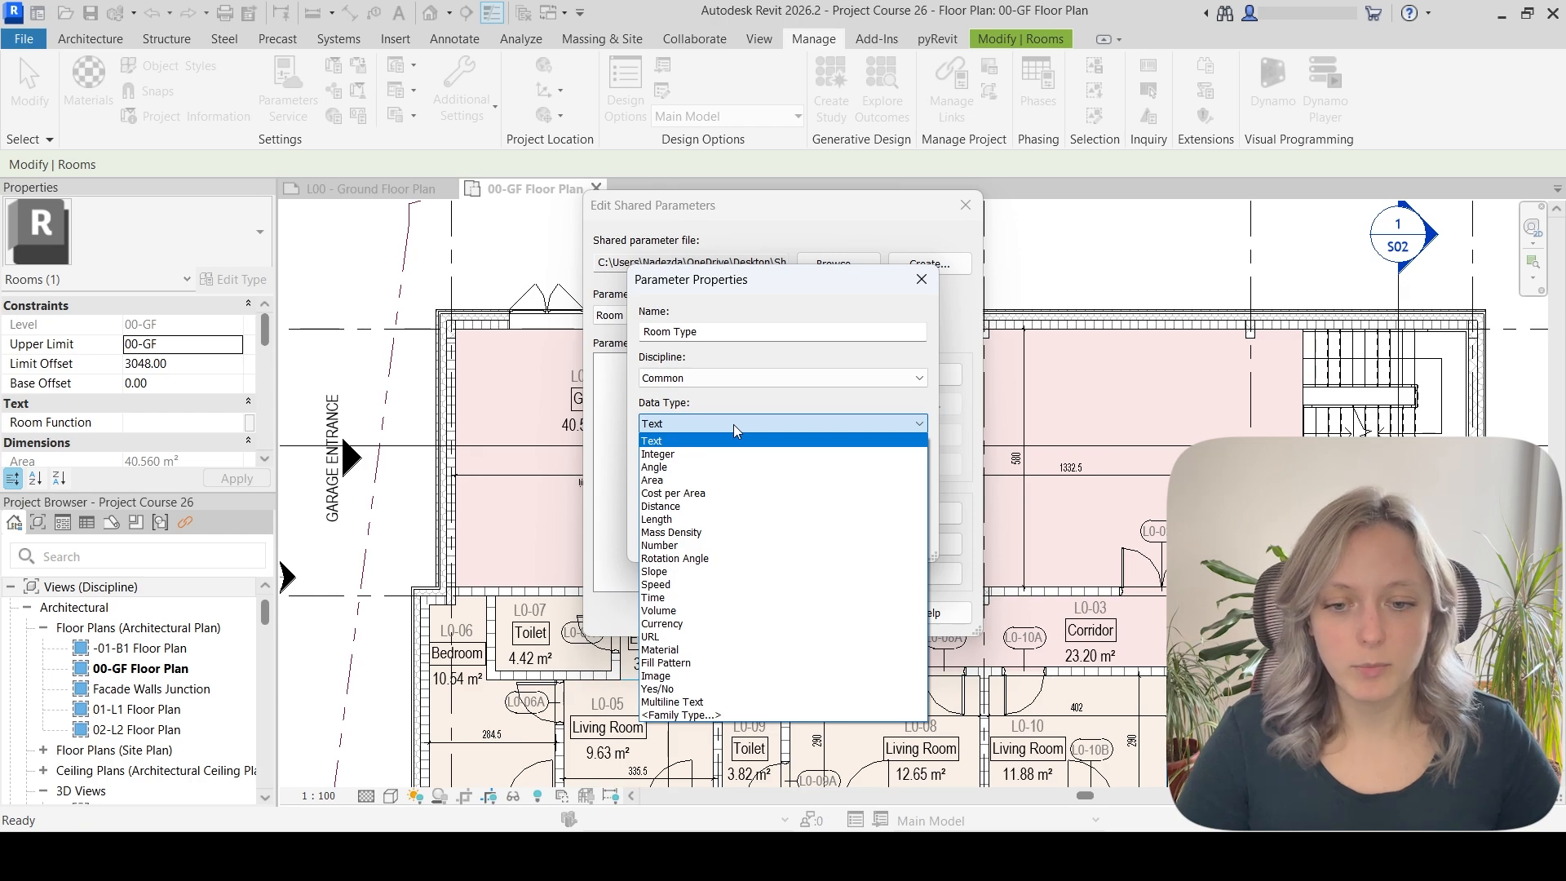
click(698, 440)
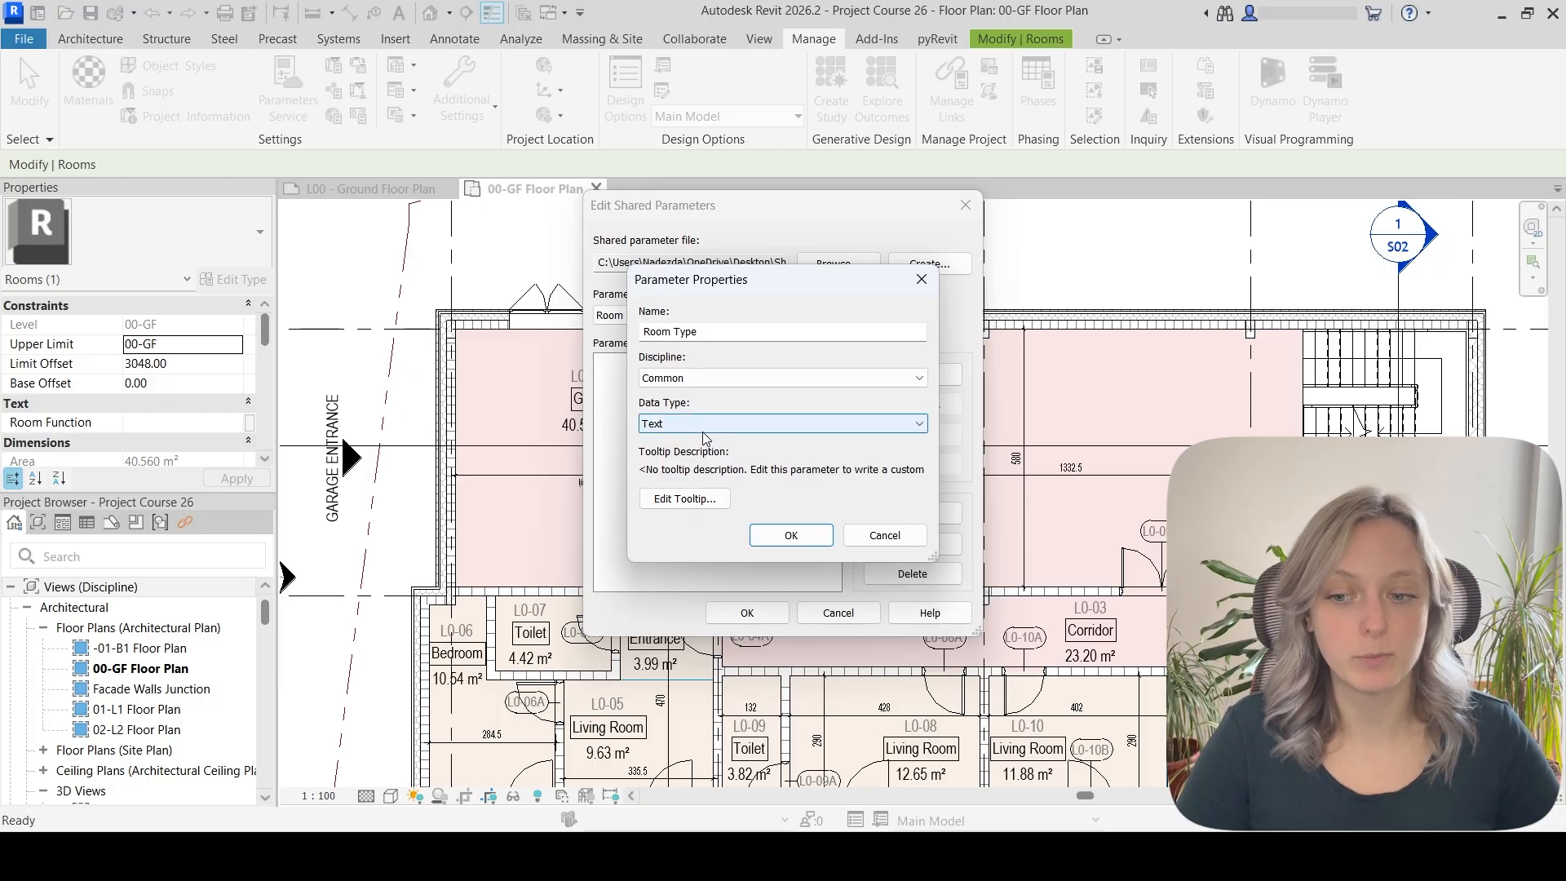
click(705, 436)
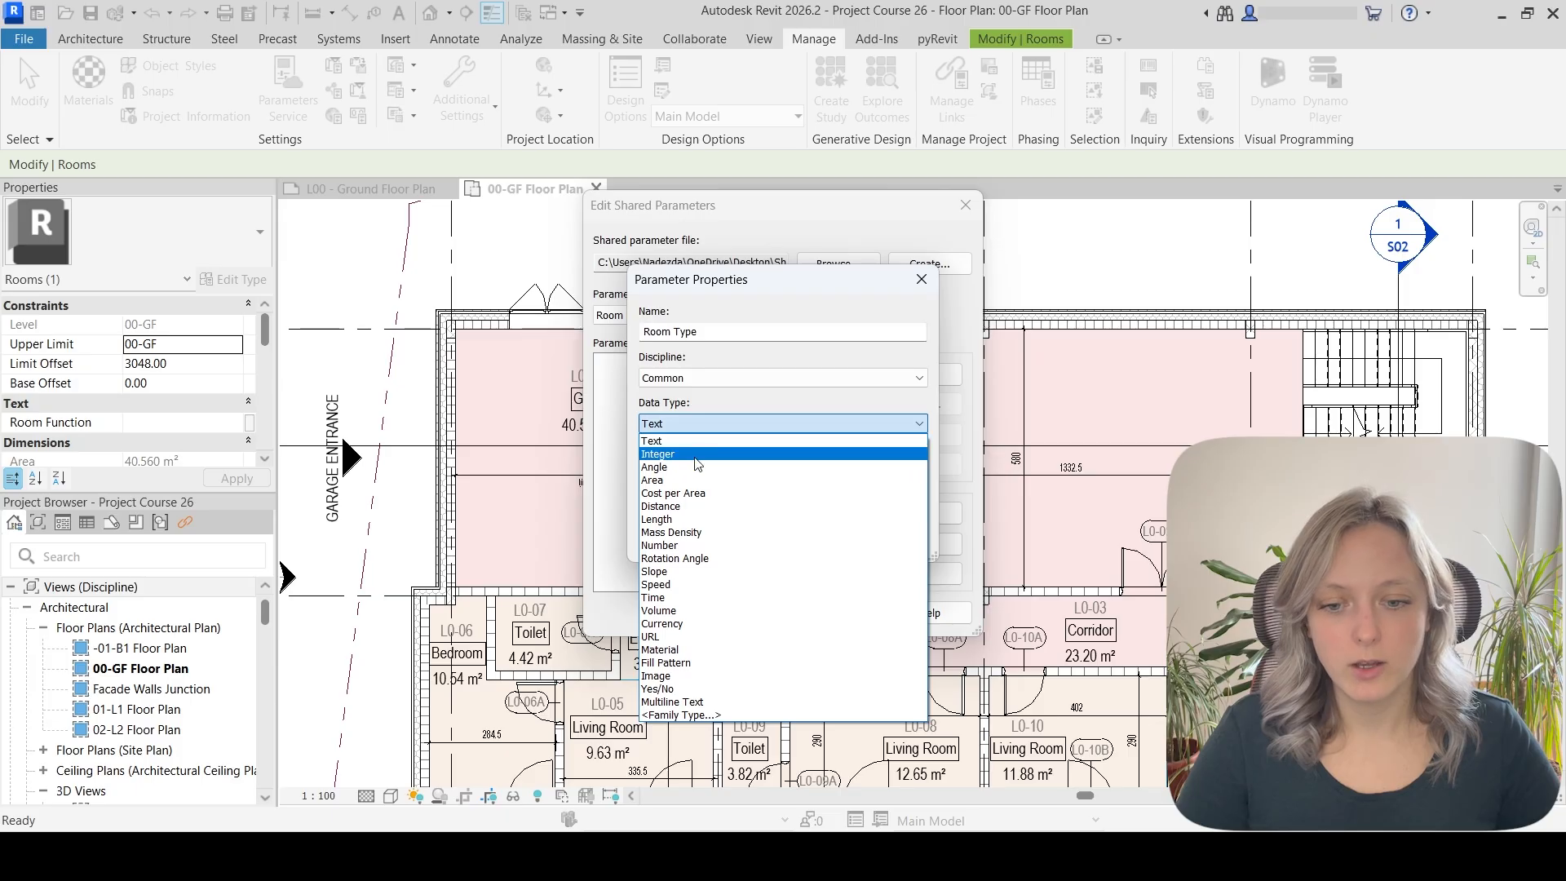
click(690, 485)
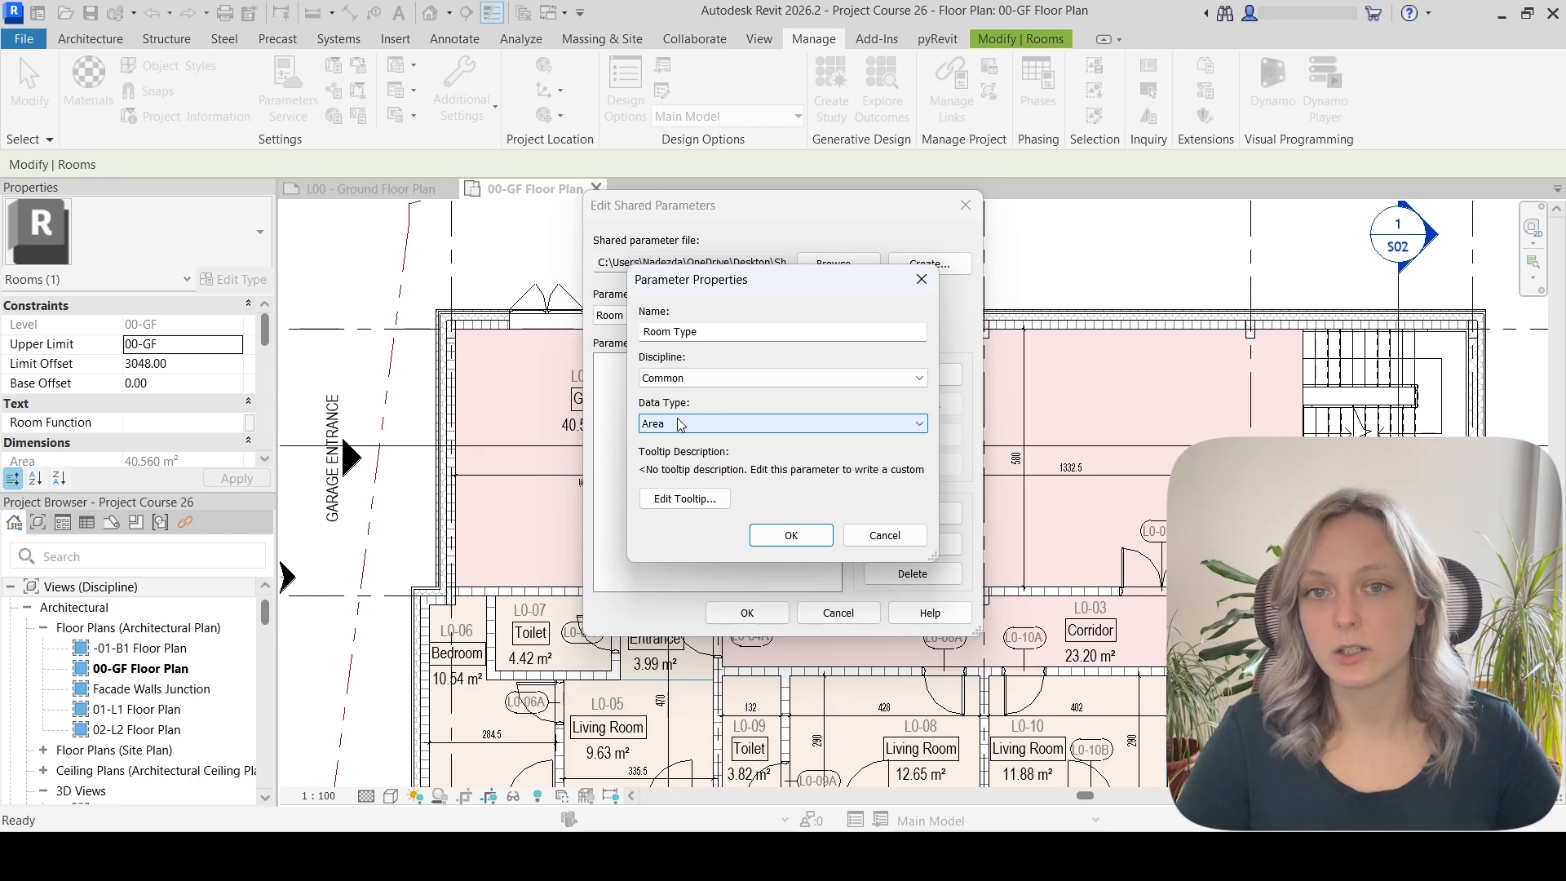
Set the Room Type parameter's data type to Text and accept the shared parameter definitions
click(680, 424)
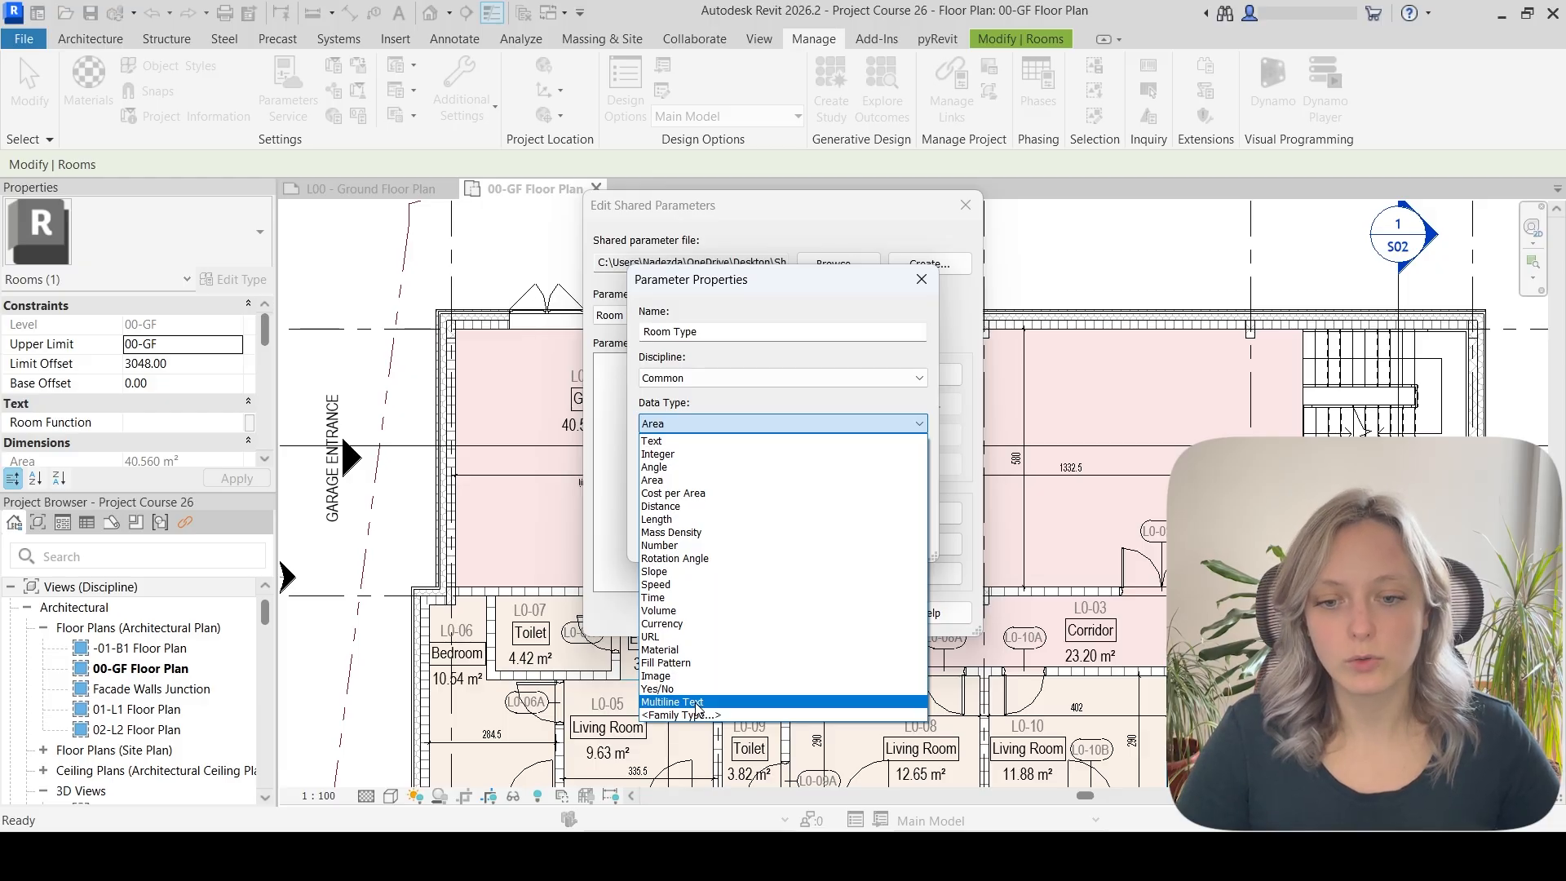
click(702, 441)
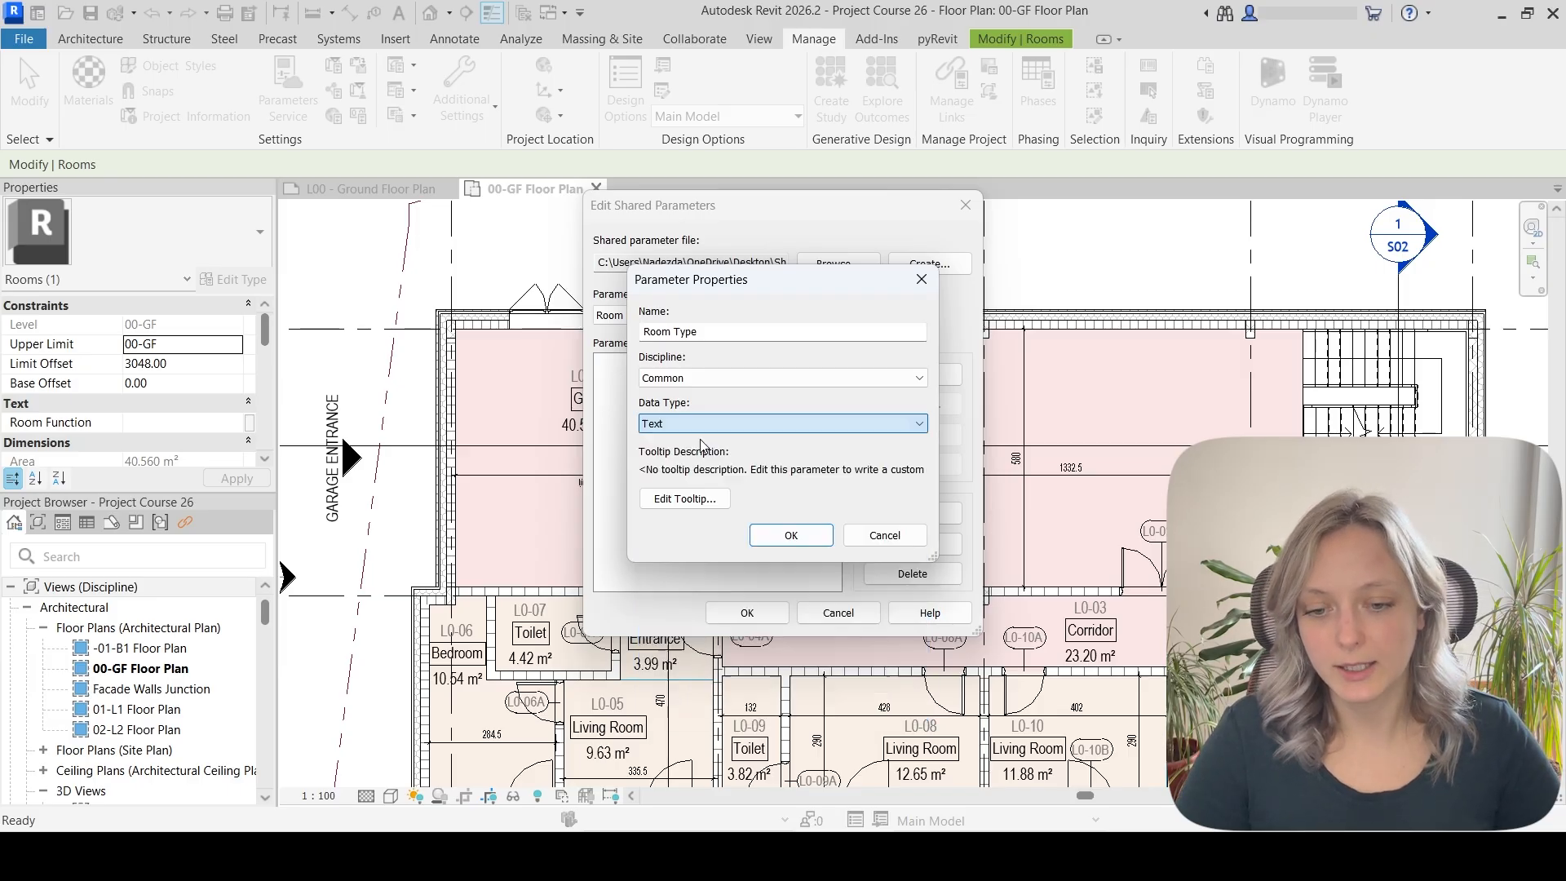
click(790, 531)
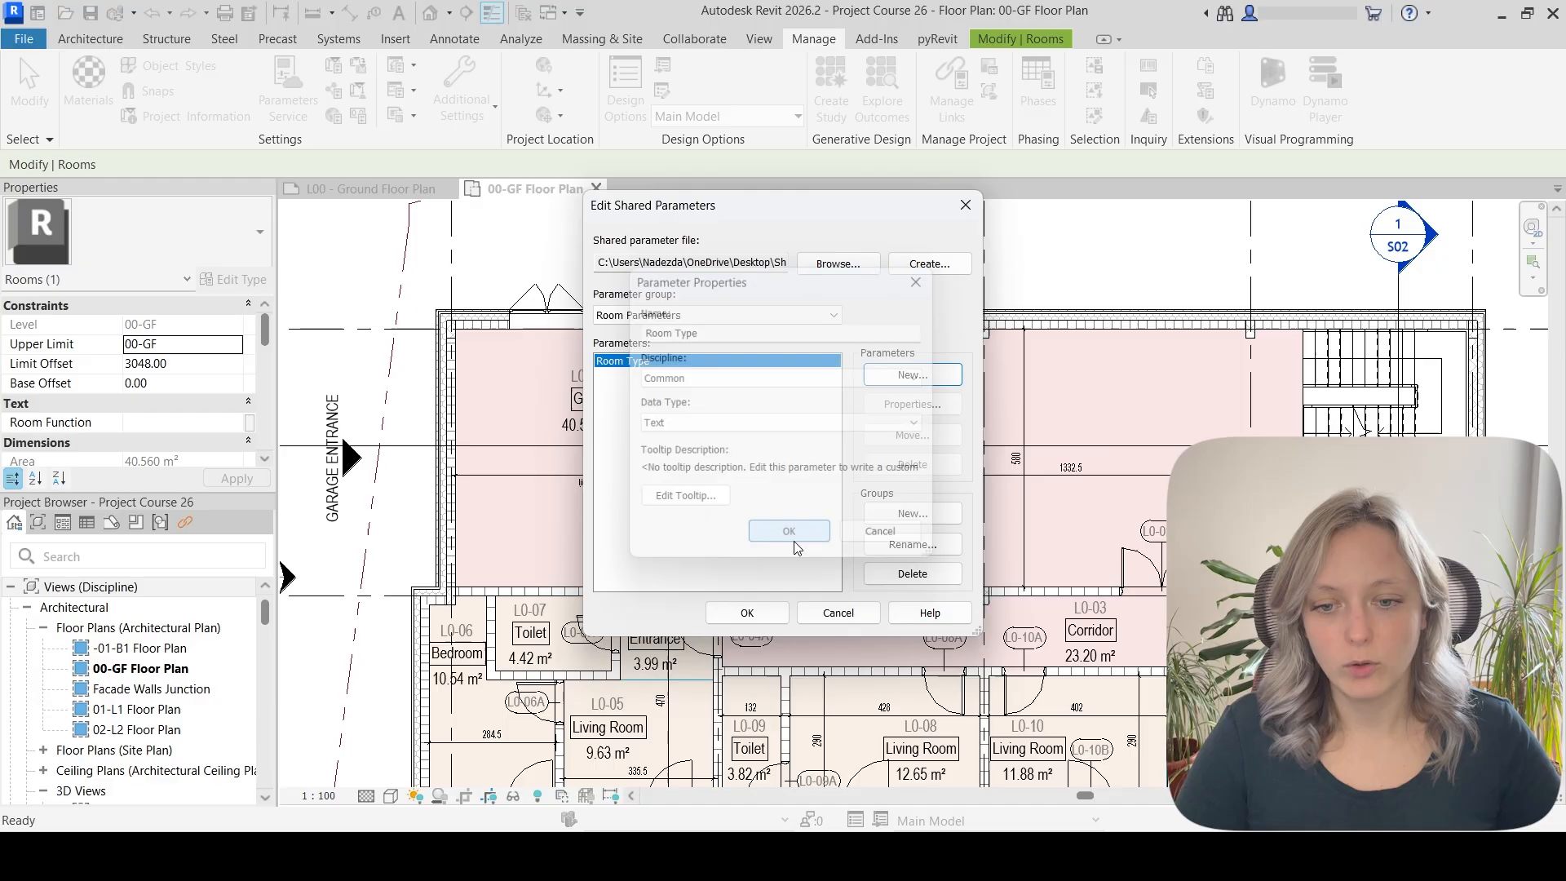
click(746, 615)
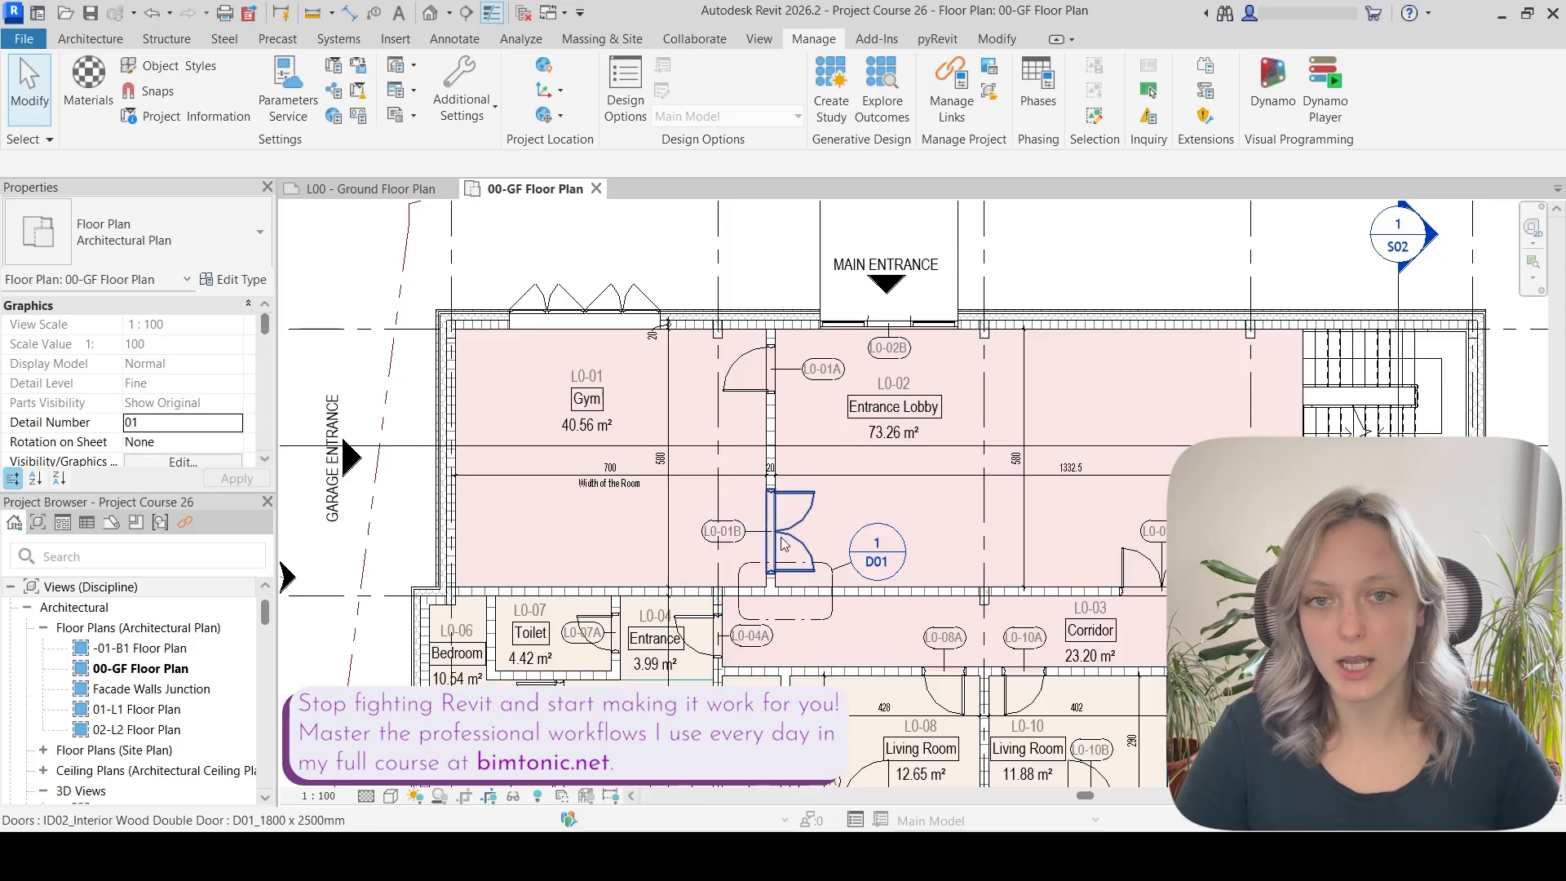
Open the "Shared Parameters_General Architectural" text file in Notepad, examine its Room Type parameter entry, and return to Revit
click(733, 855)
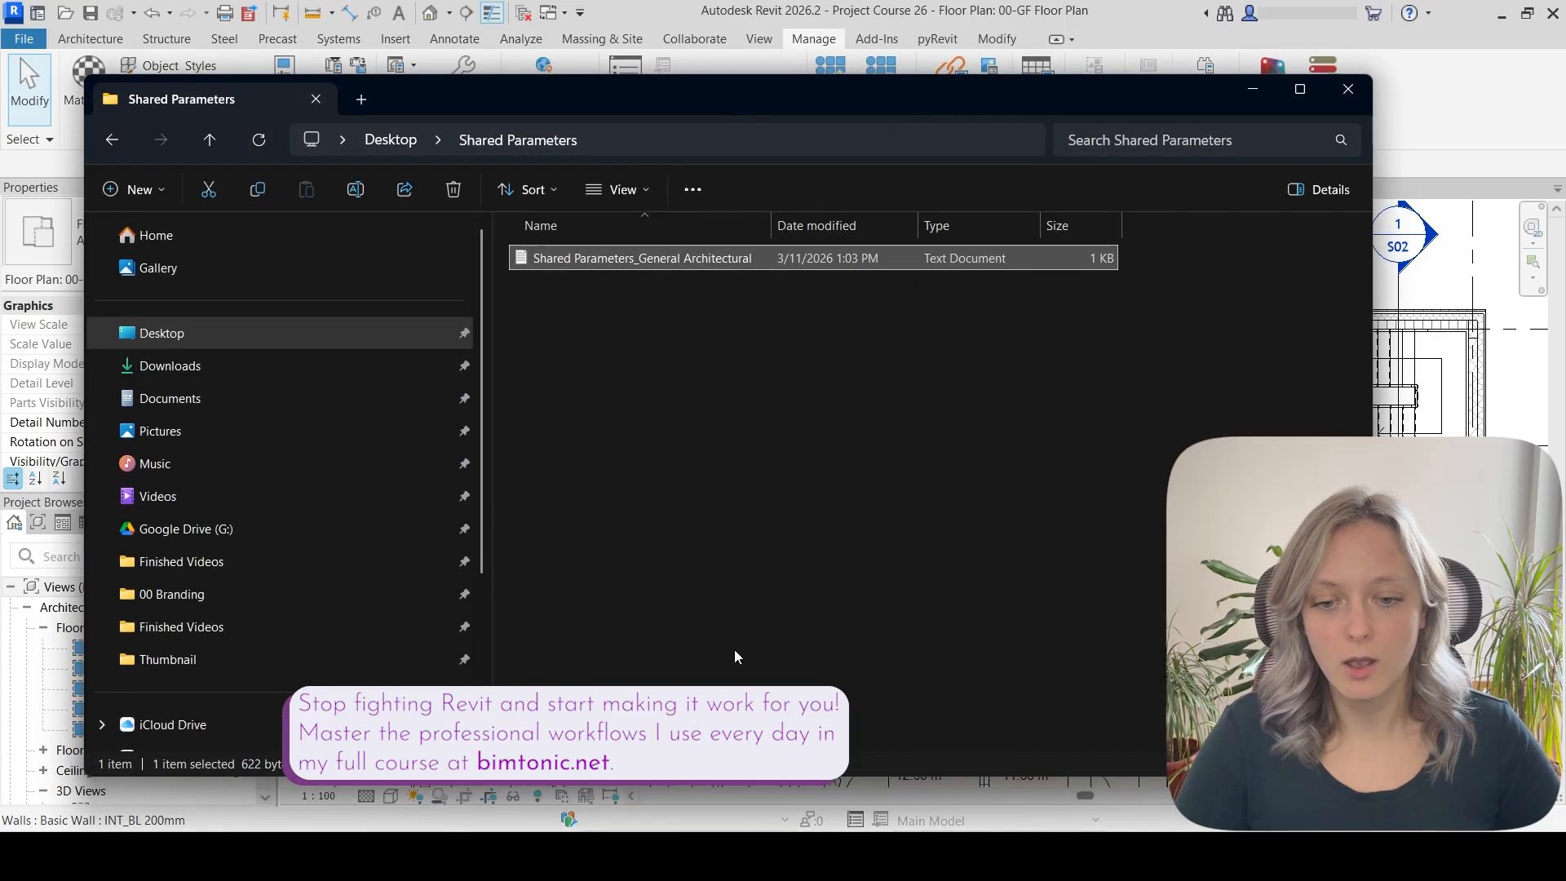
double_click(661, 259)
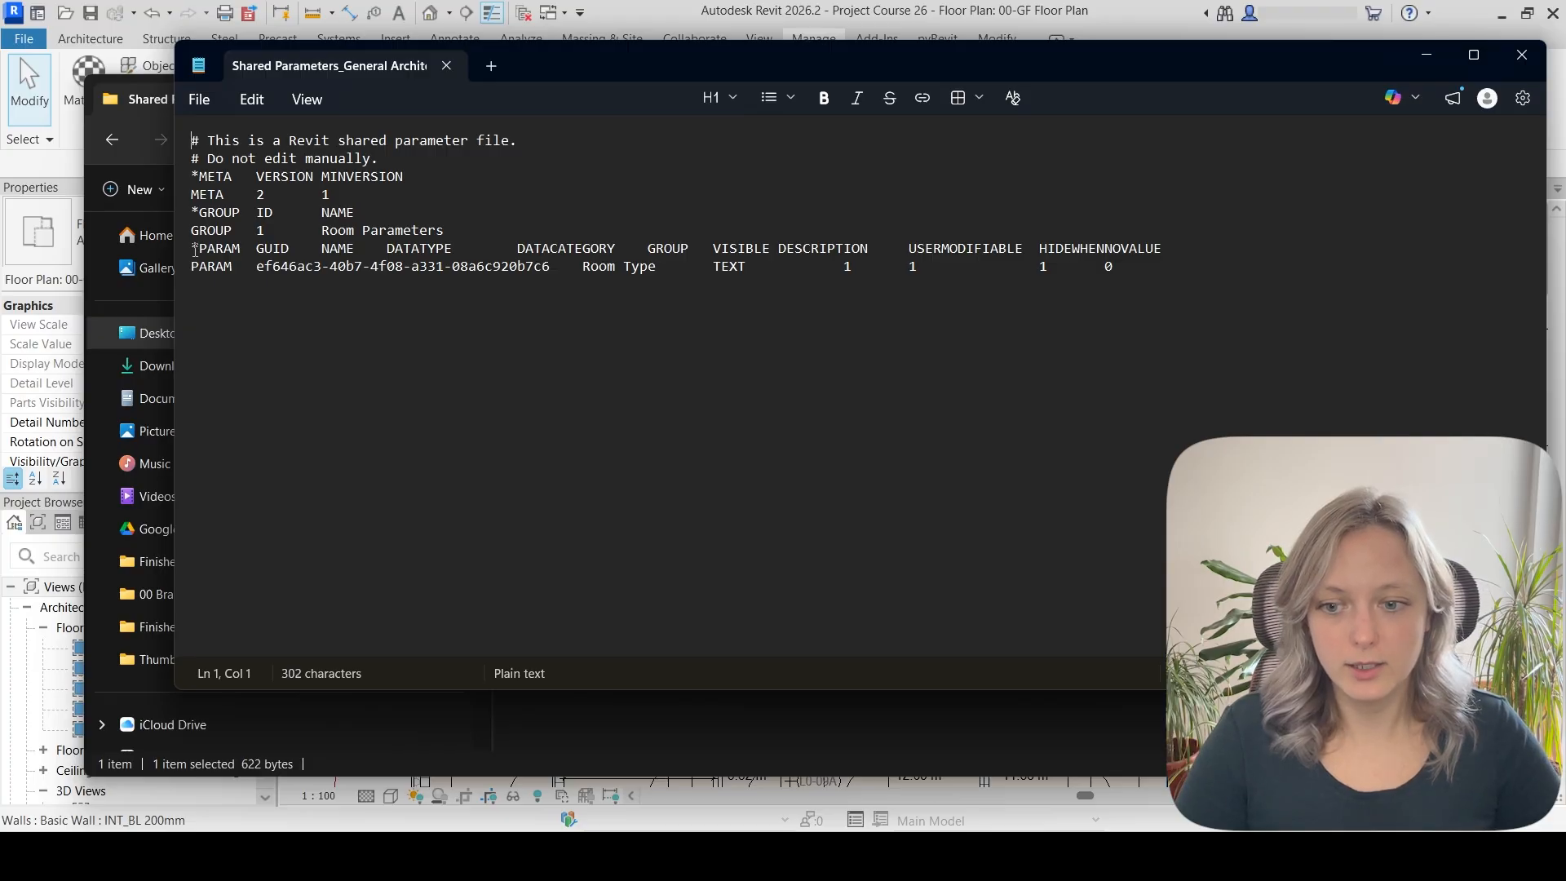
drag(193, 266, 1198, 313)
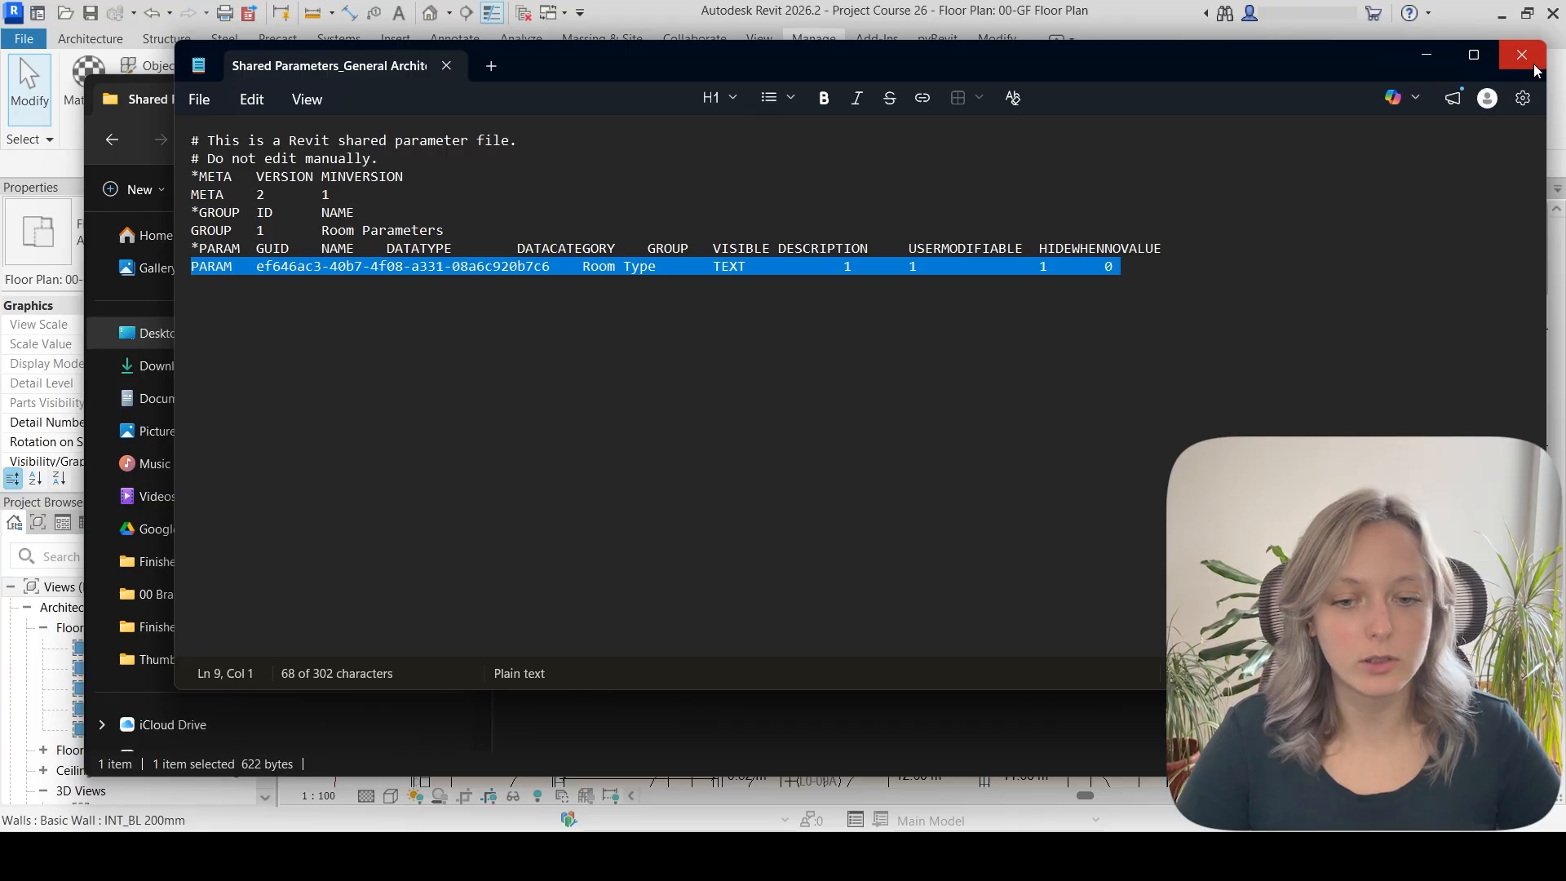
click(992, 452)
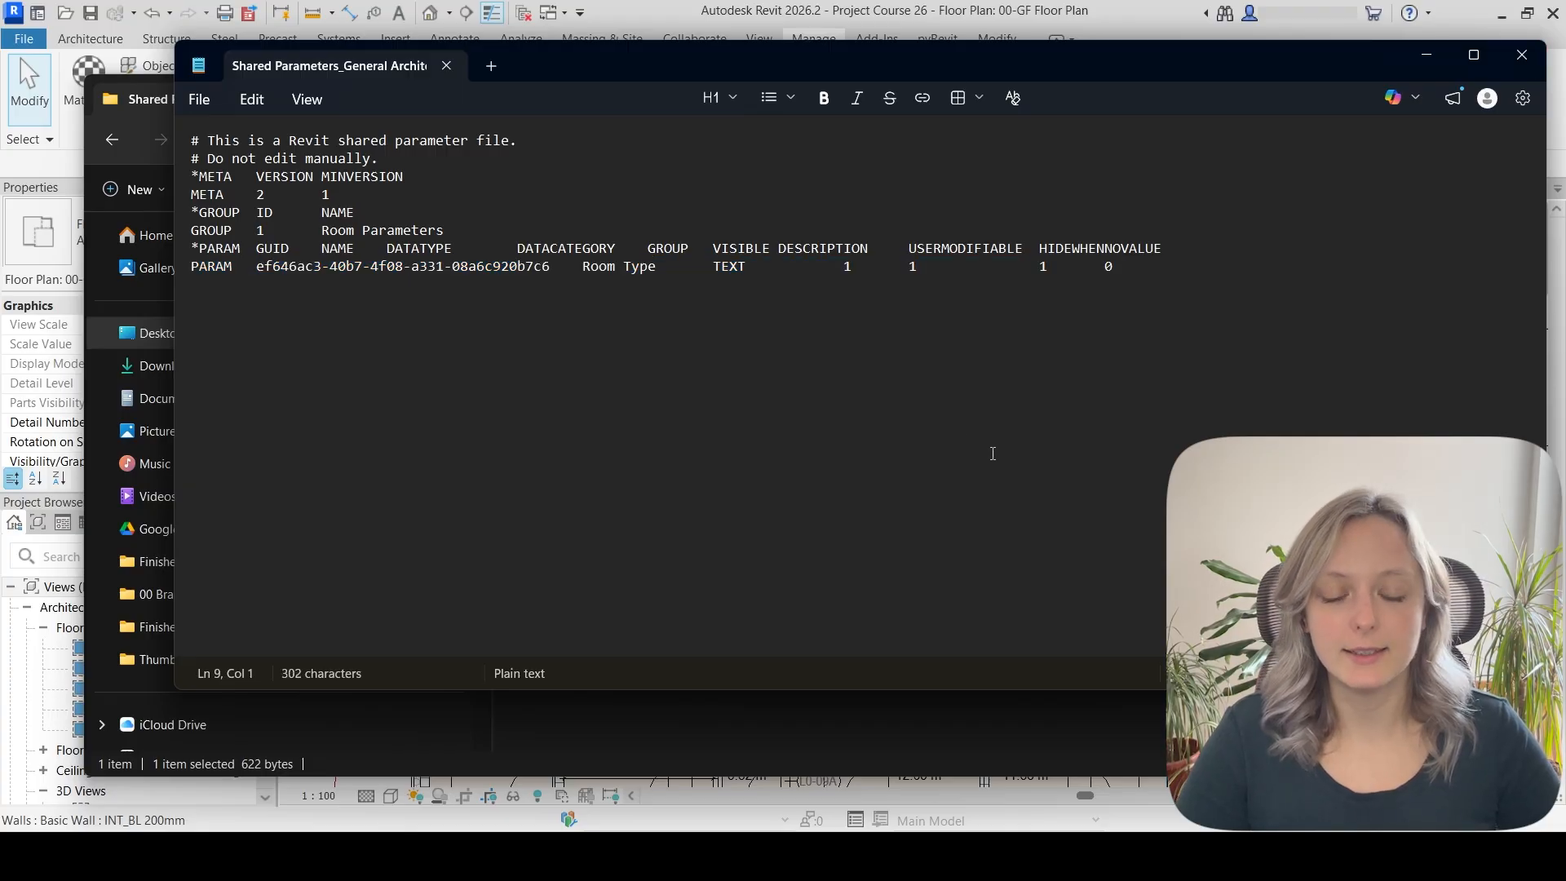
drag(1166, 286, 841, 238)
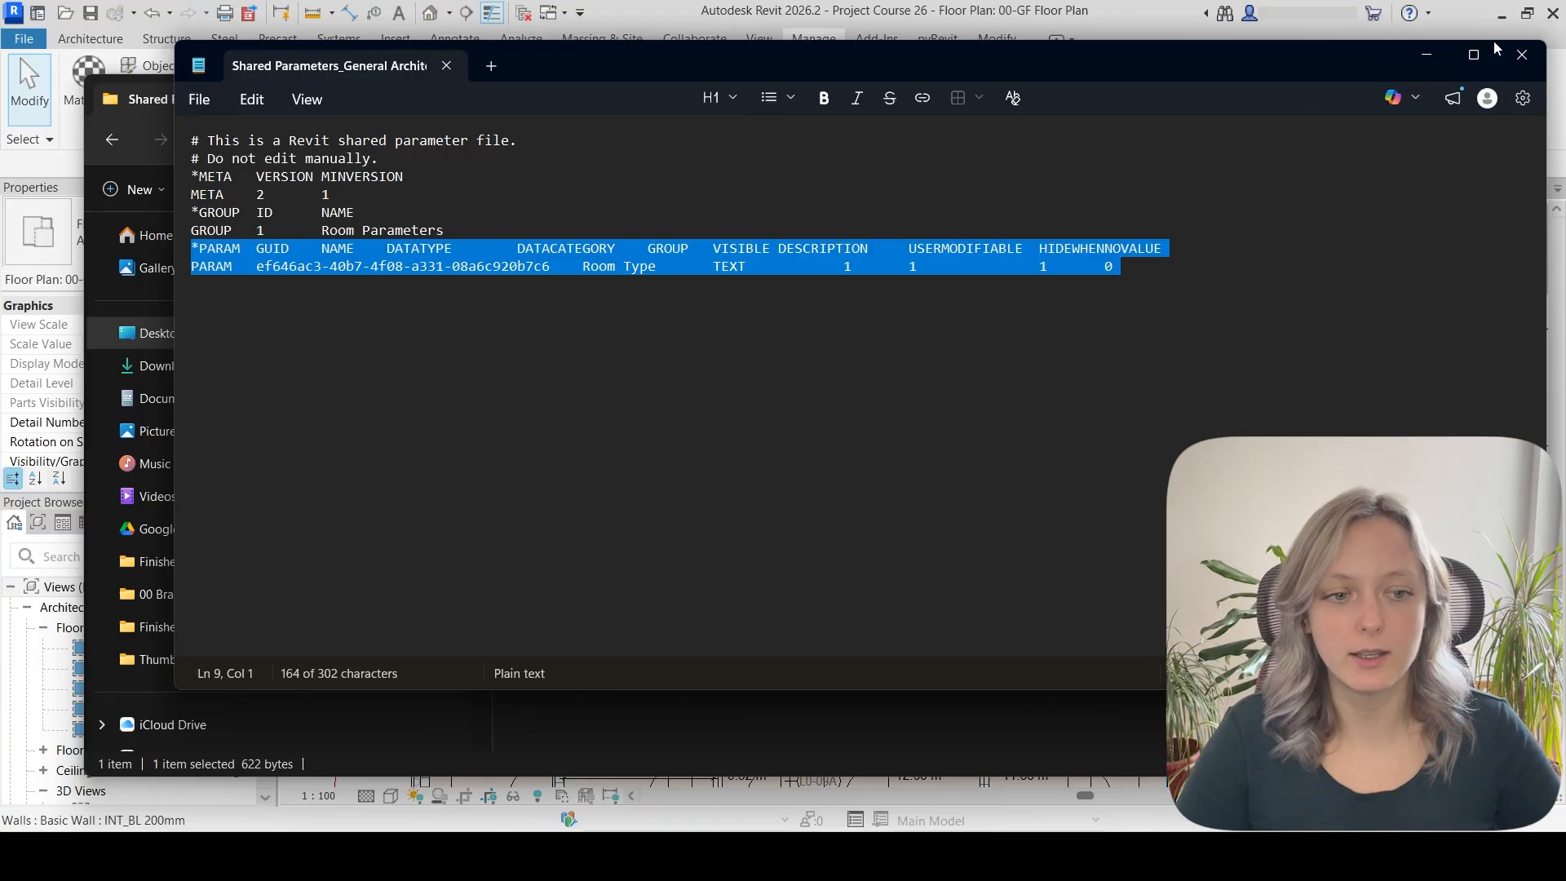
click(1516, 51)
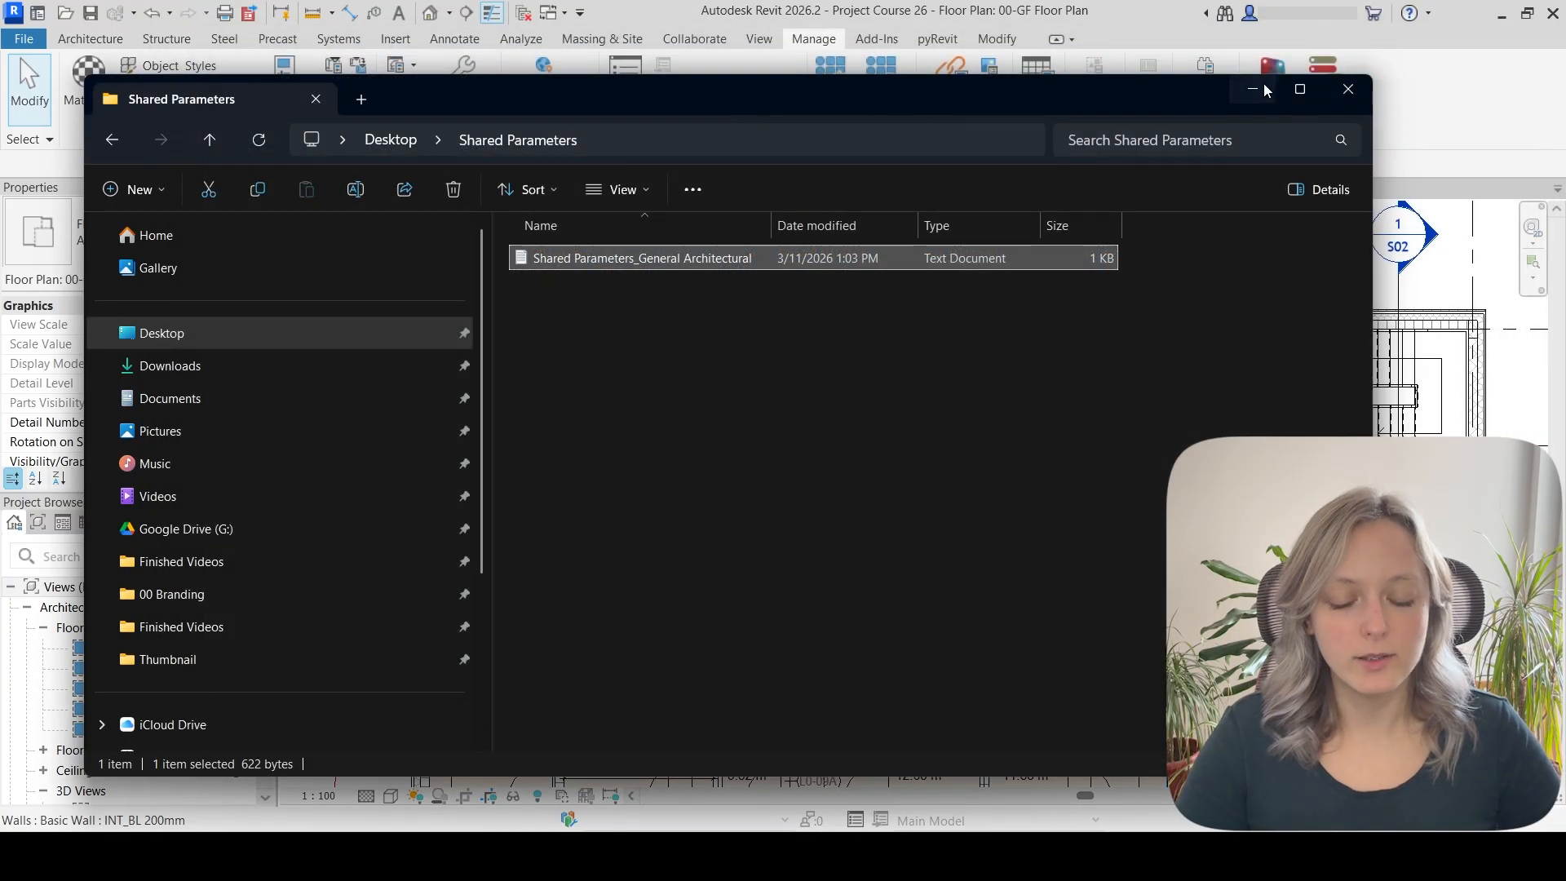
click(1253, 88)
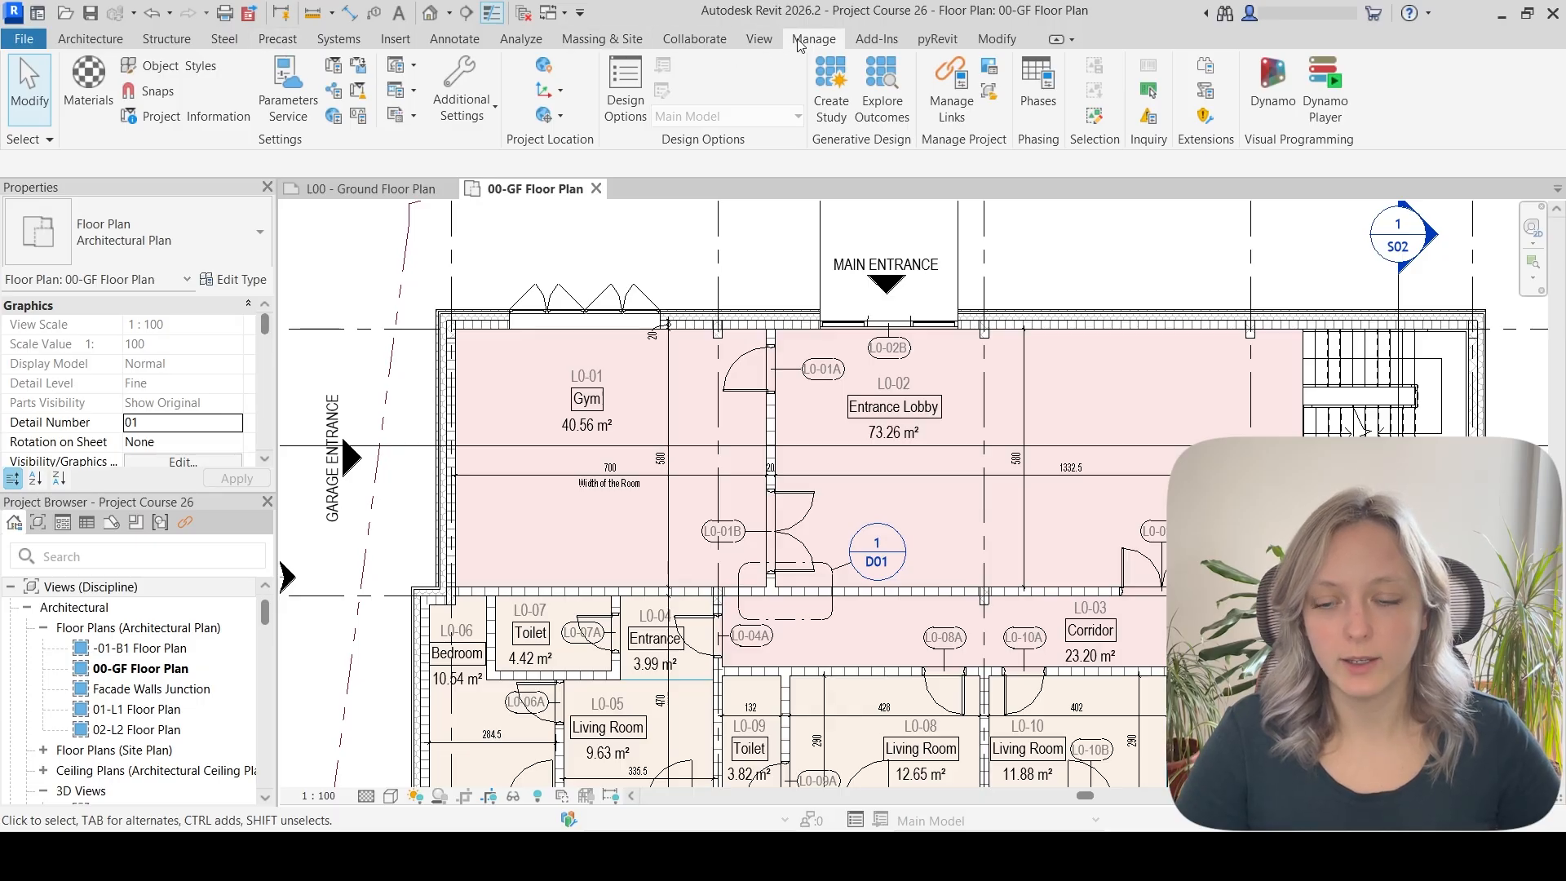
Start a new project parameter based on the shared parameter Room Type from the Room Parameters group
click(333, 70)
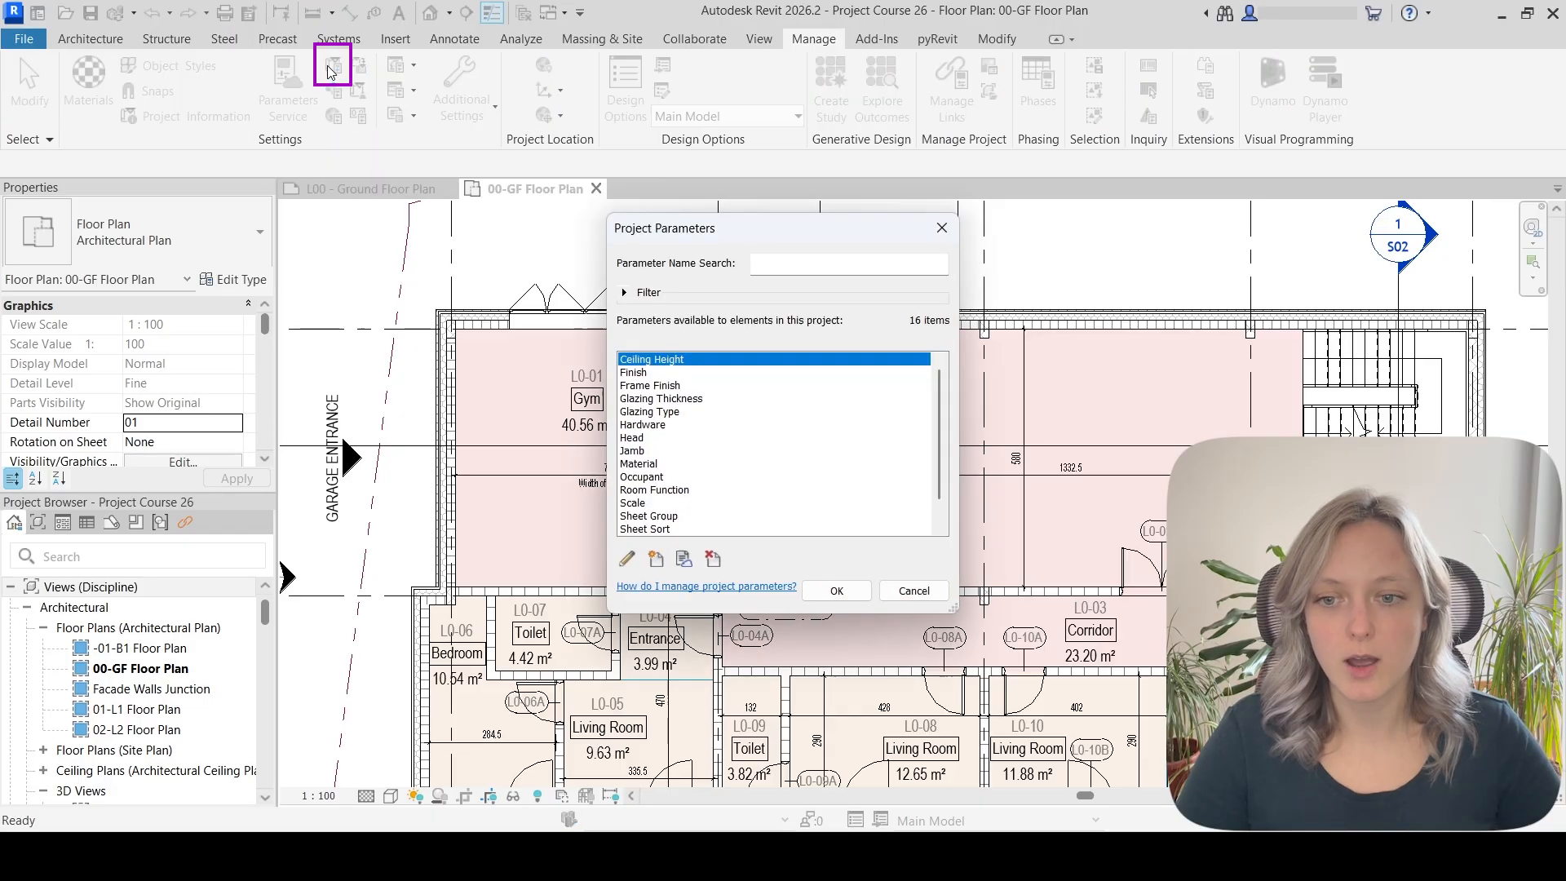
click(657, 560)
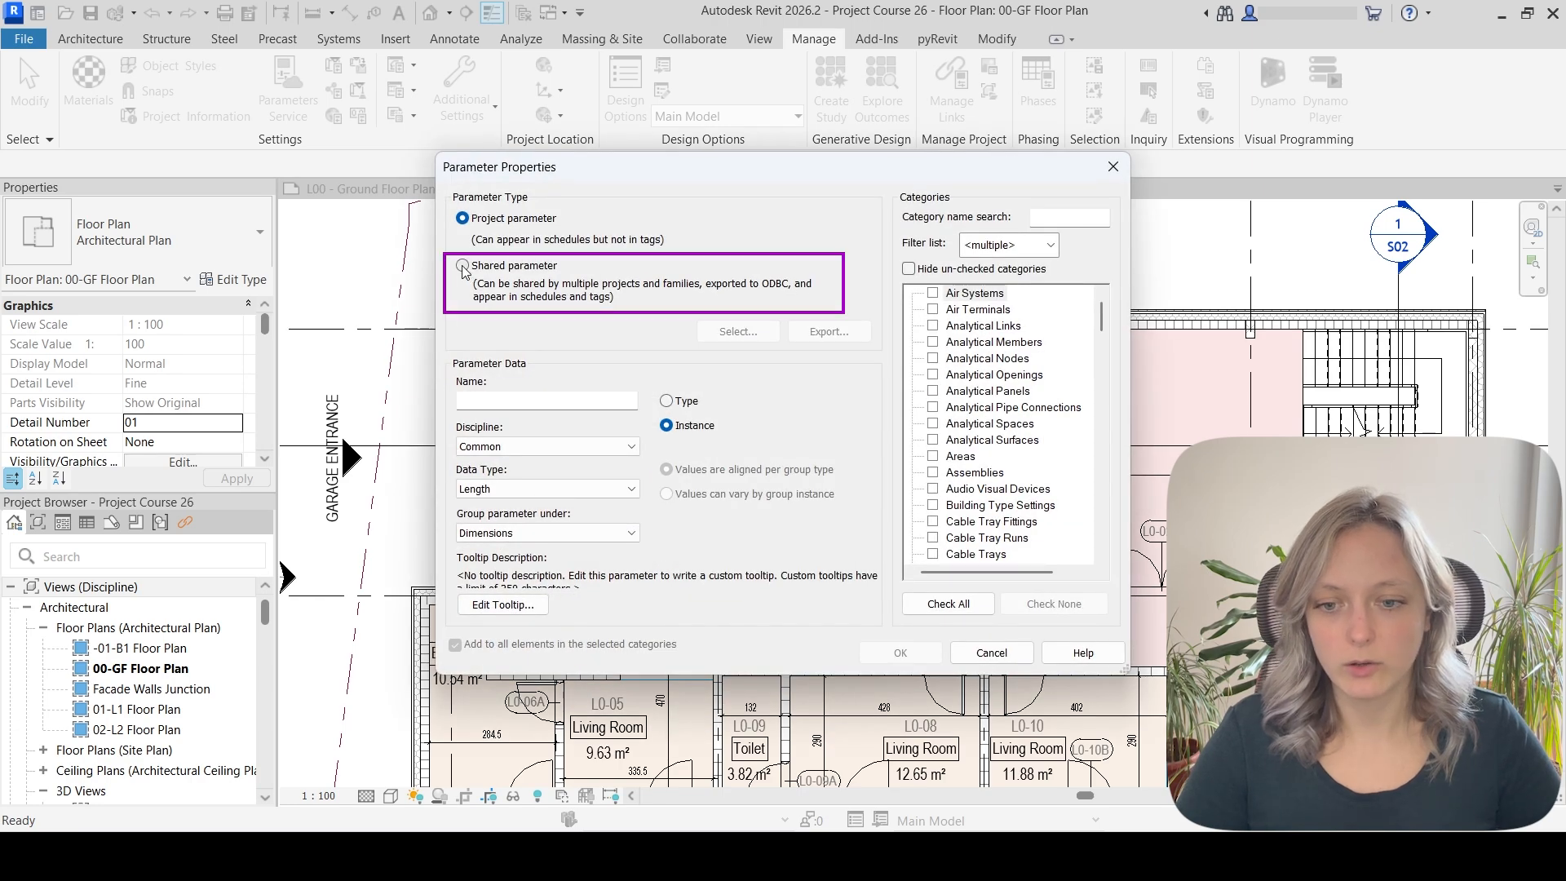
click(464, 266)
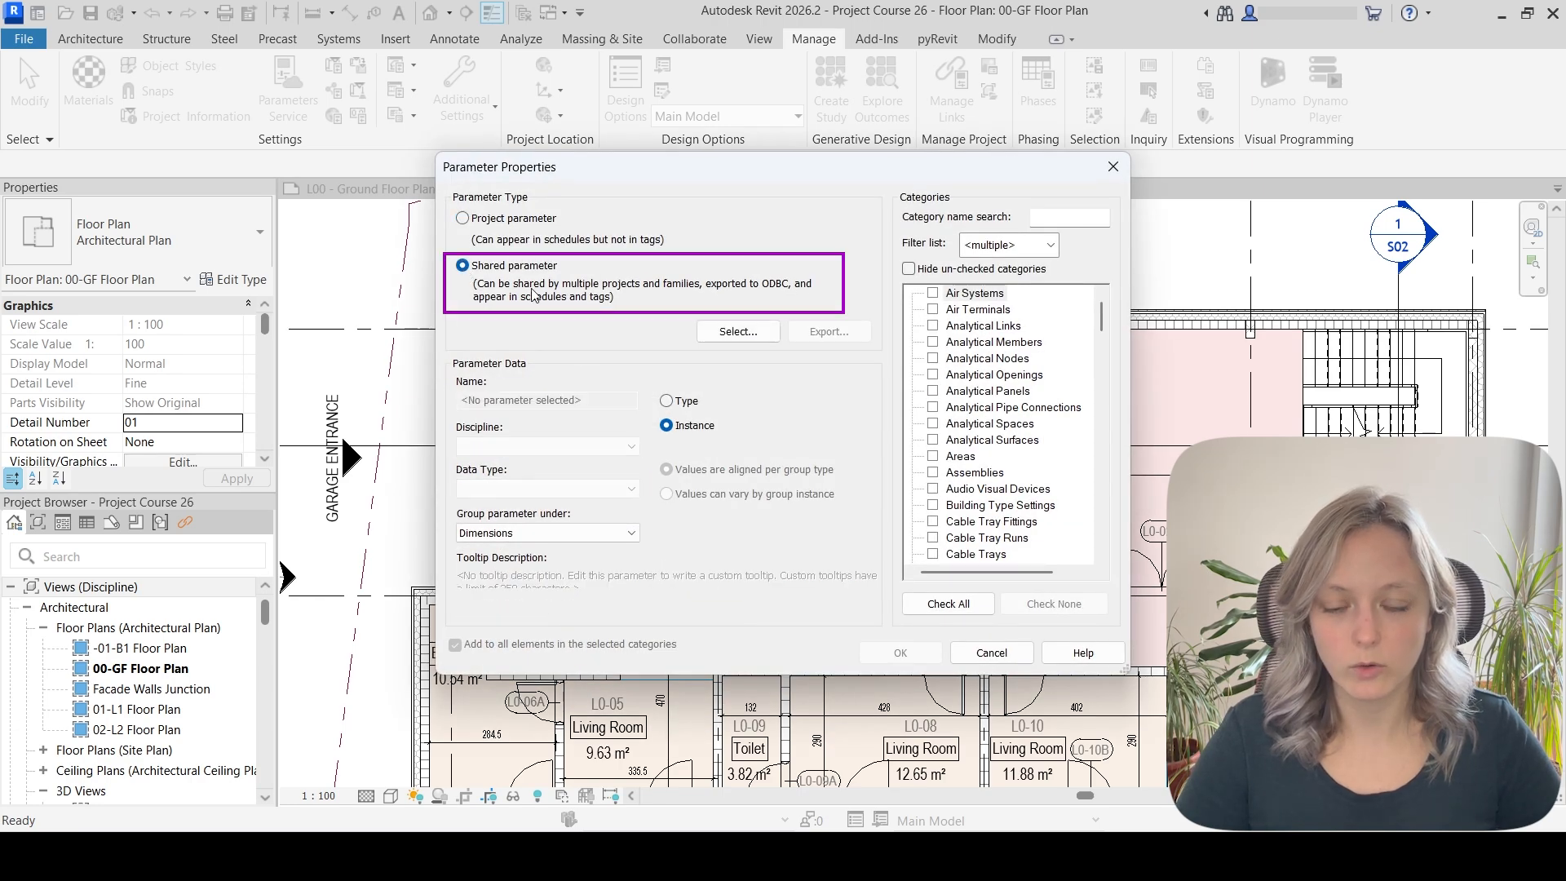
click(738, 332)
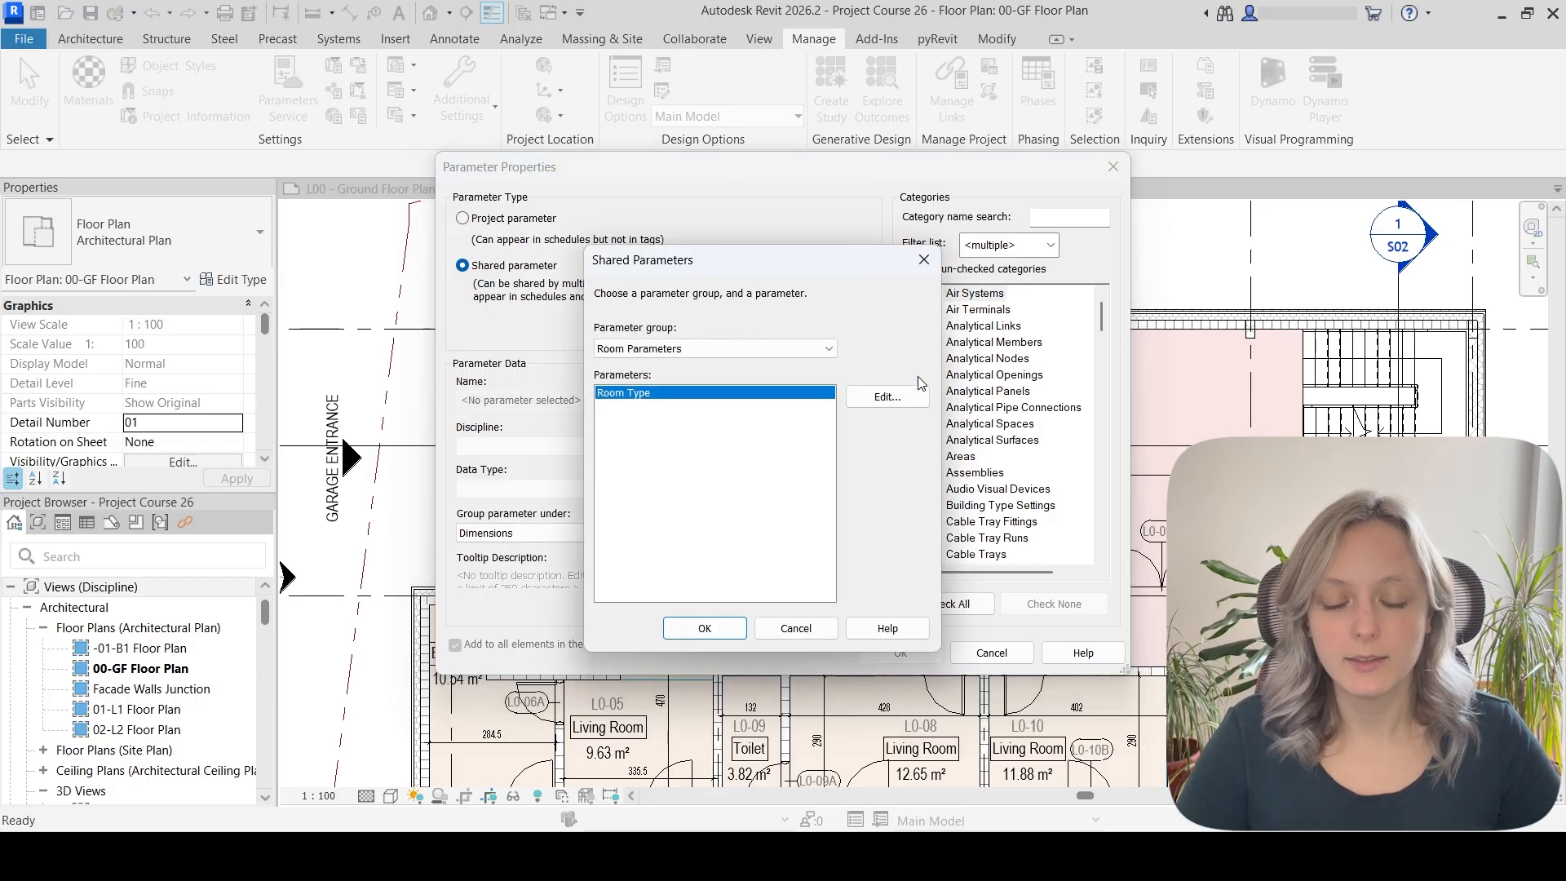
click(665, 350)
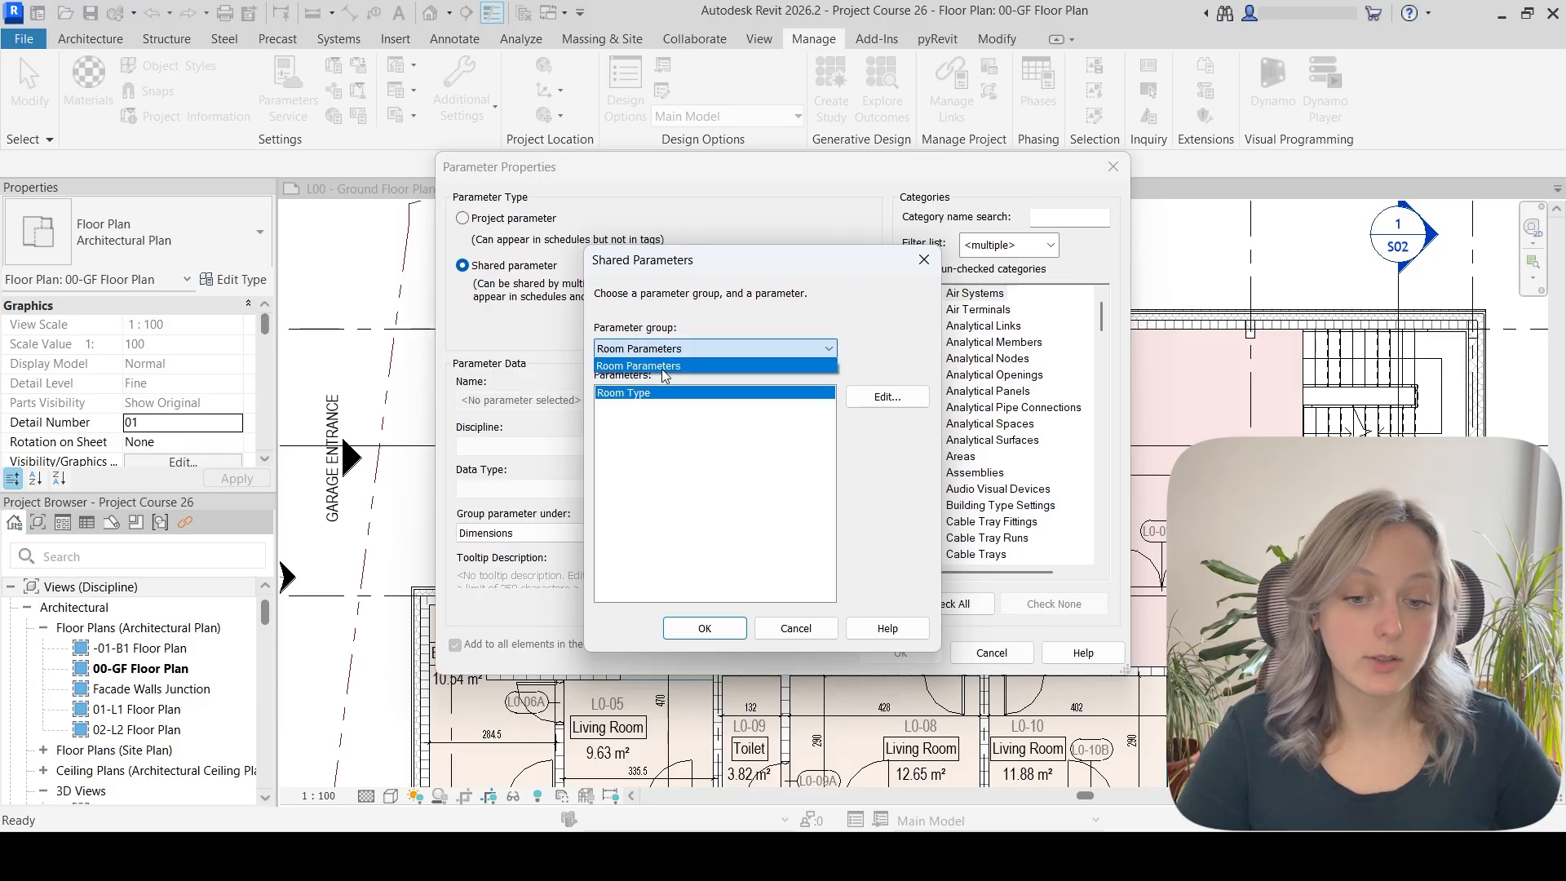
click(665, 367)
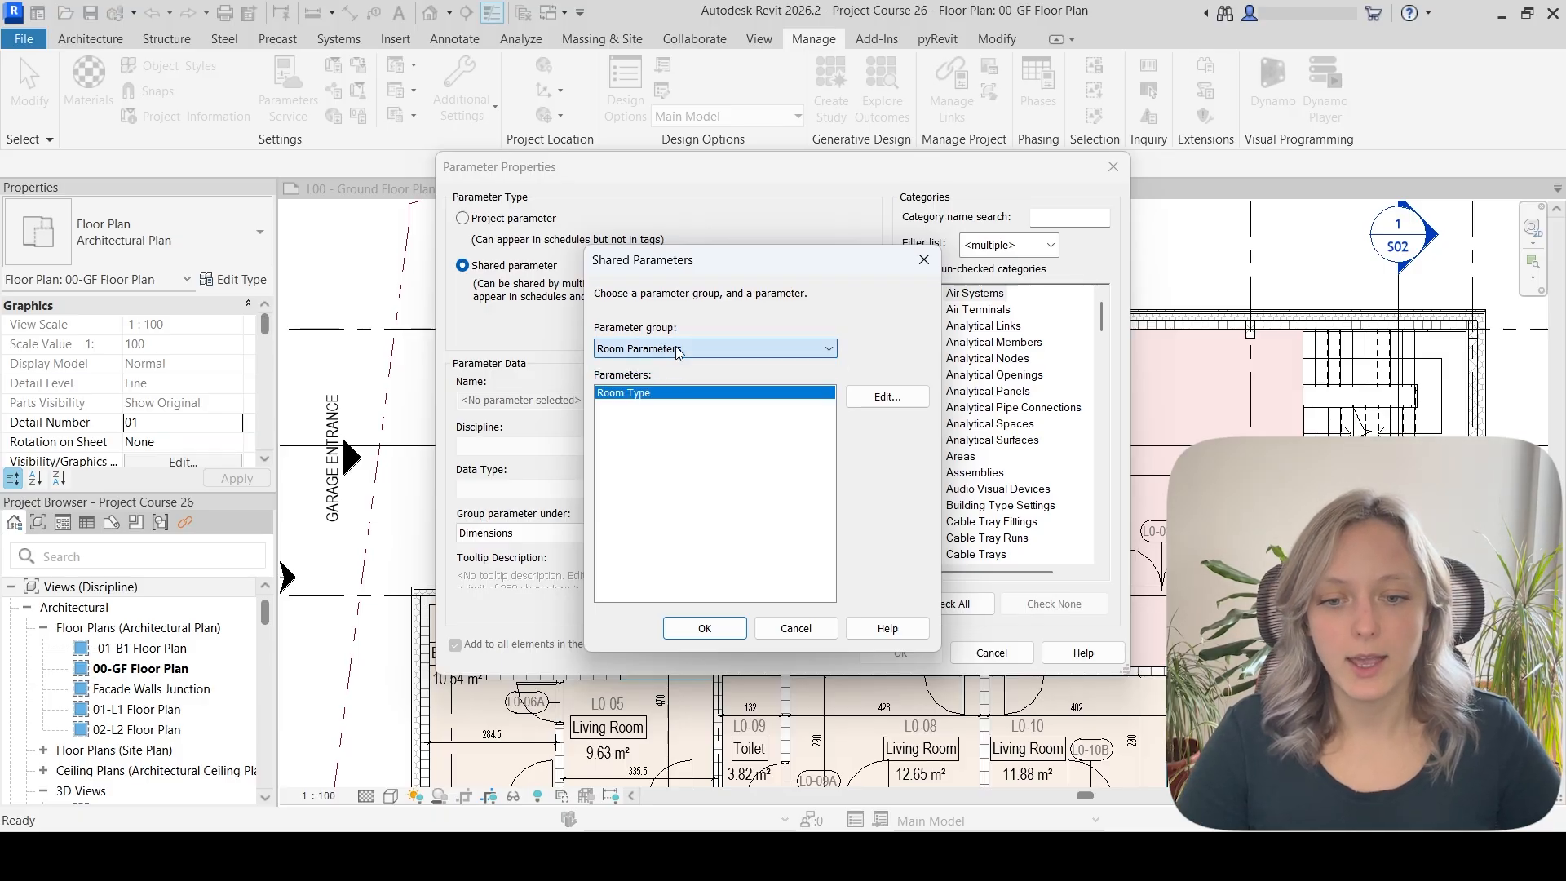
click(704, 628)
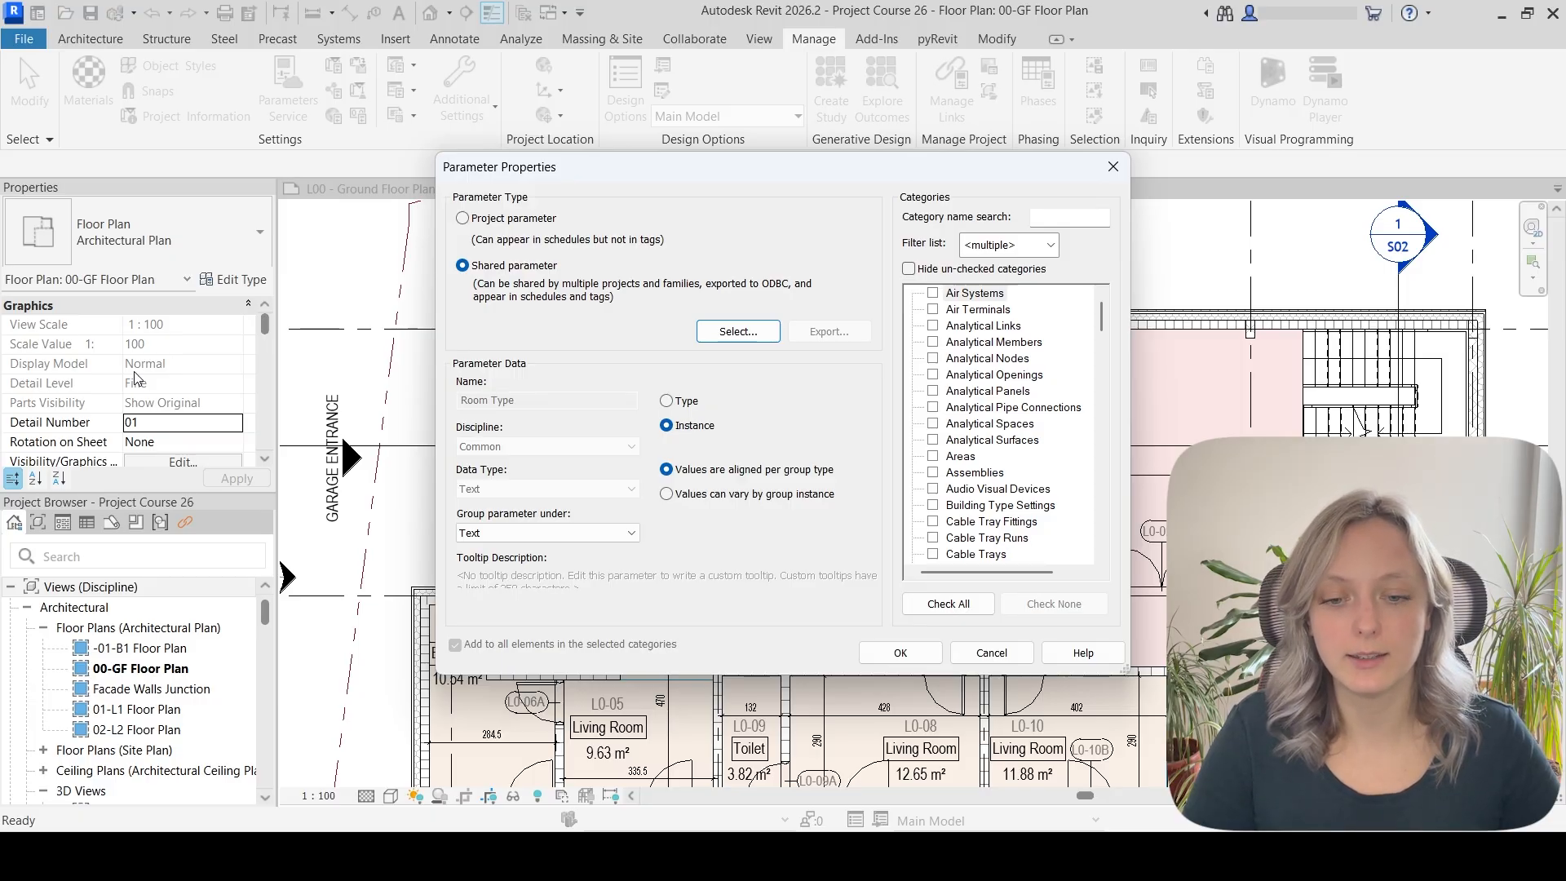
Make Room Type an instance parameter grouped under Text
click(681, 399)
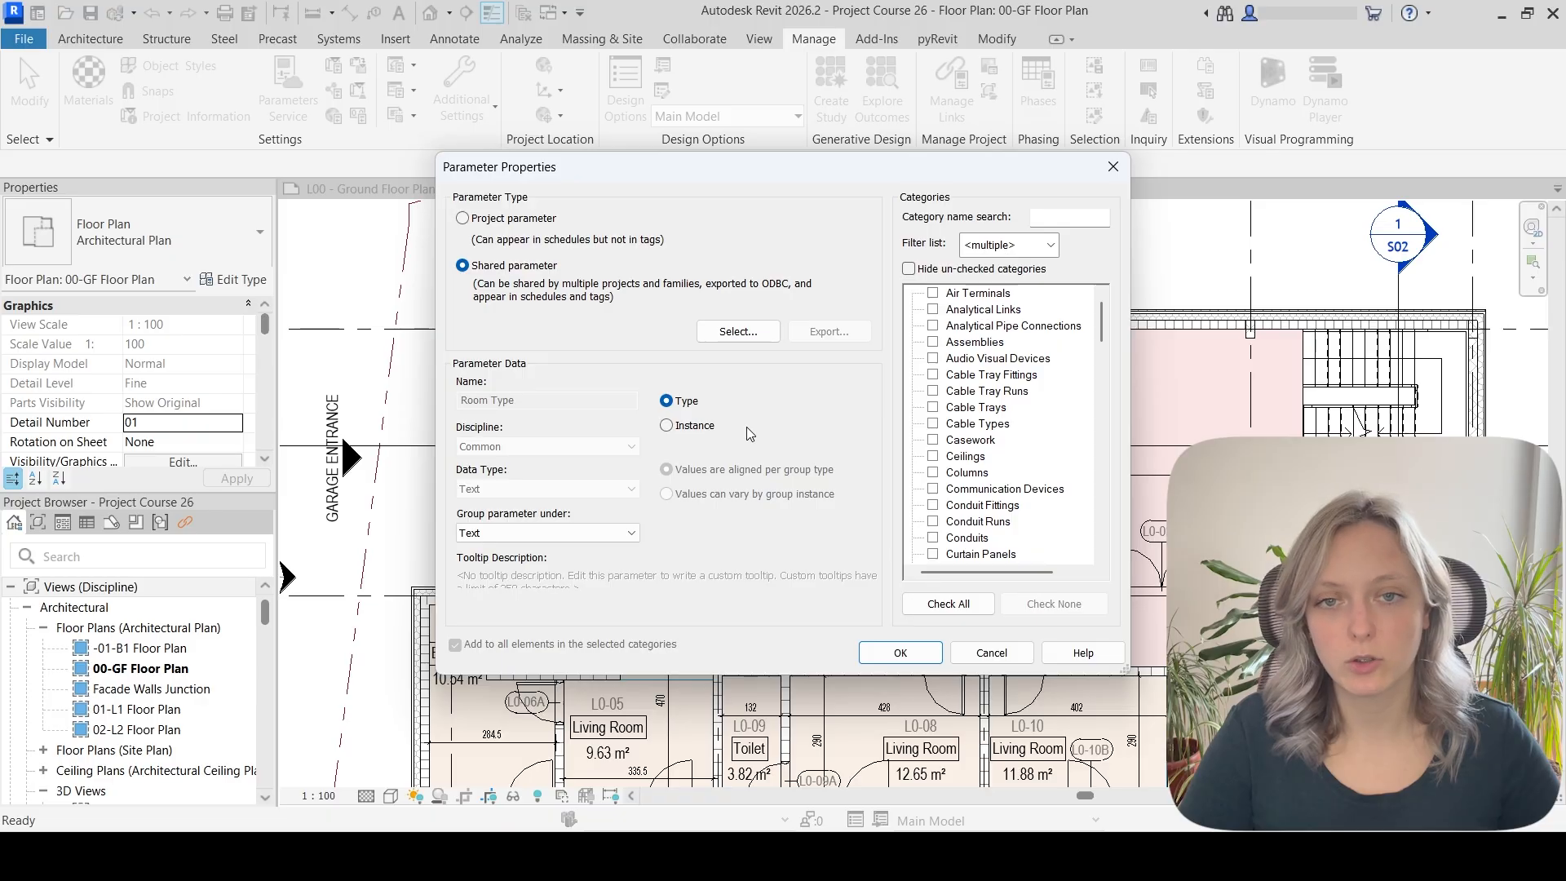
click(704, 427)
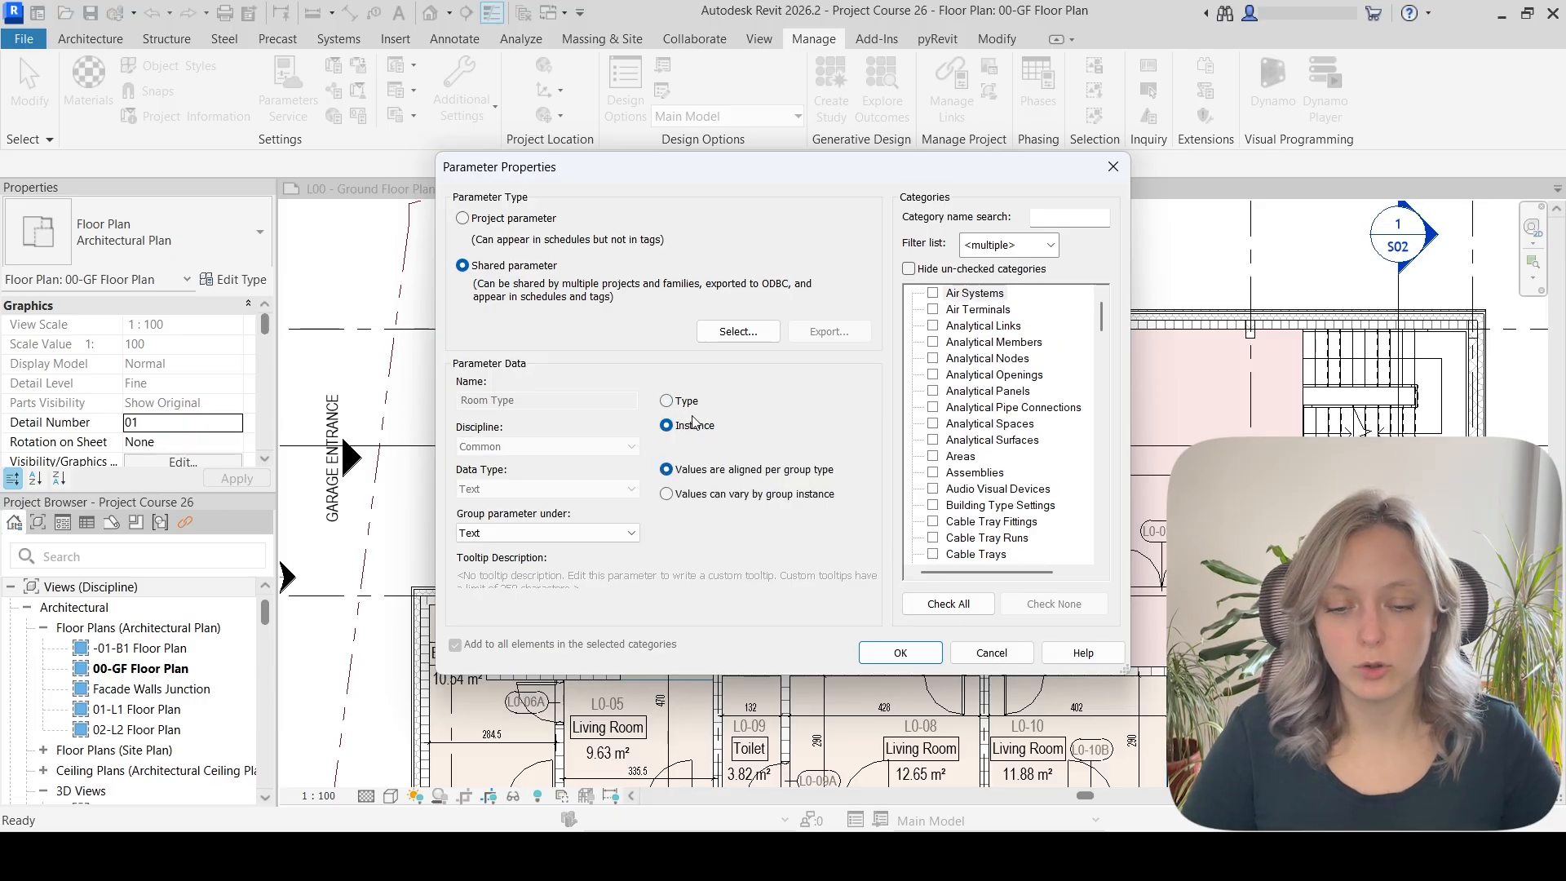
click(563, 532)
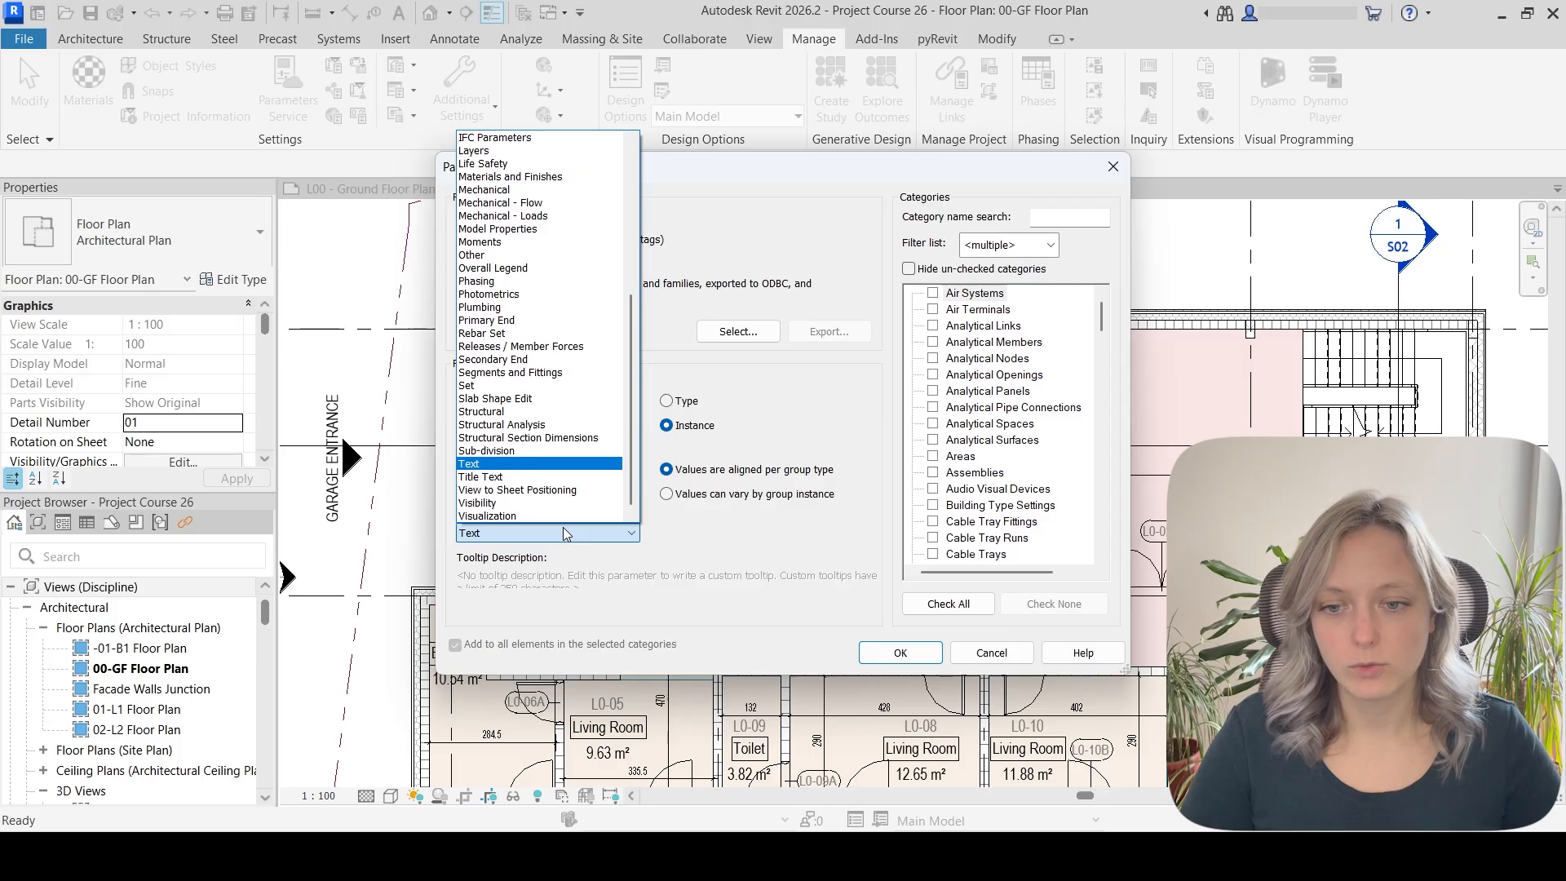
click(521, 465)
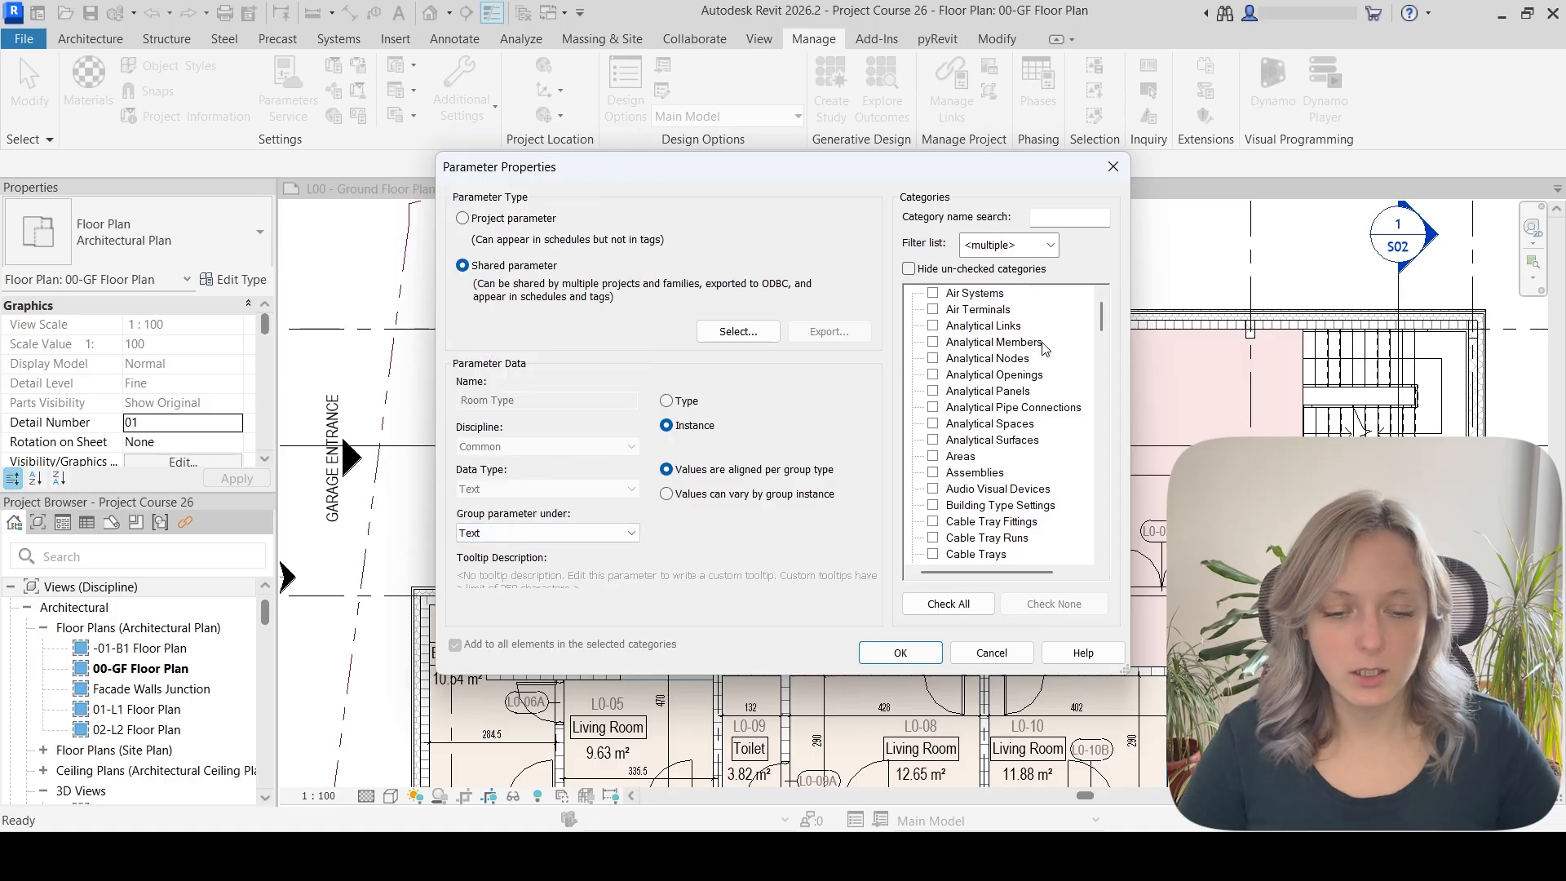
Assign the Room Type parameter to the Rooms category and add it to the project parameters
click(1009, 377)
key(r)
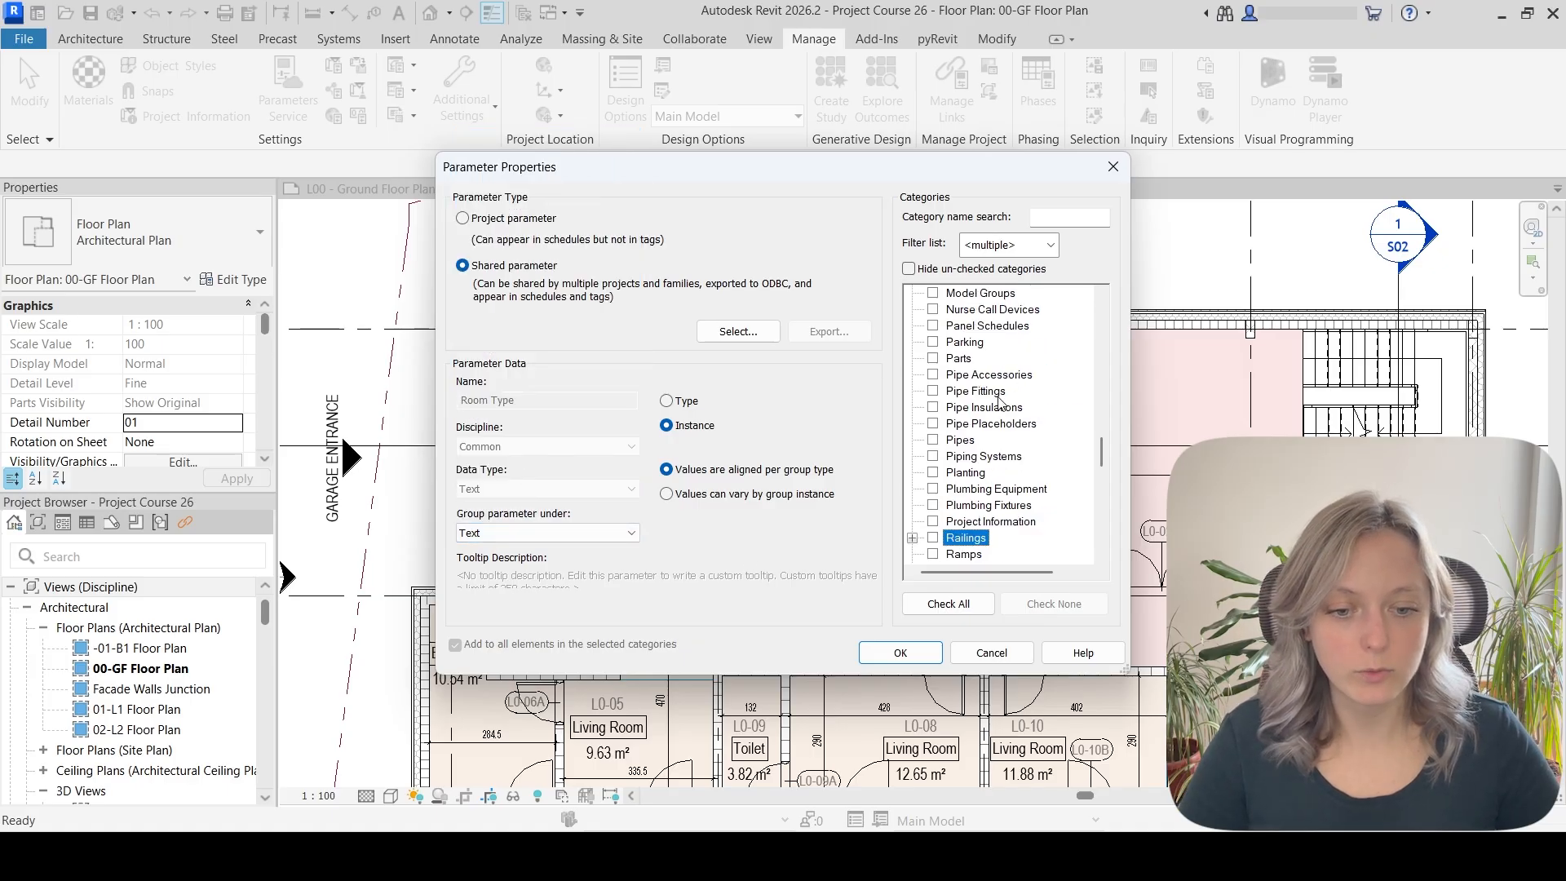
scroll(996, 408, down, 3)
click(966, 522)
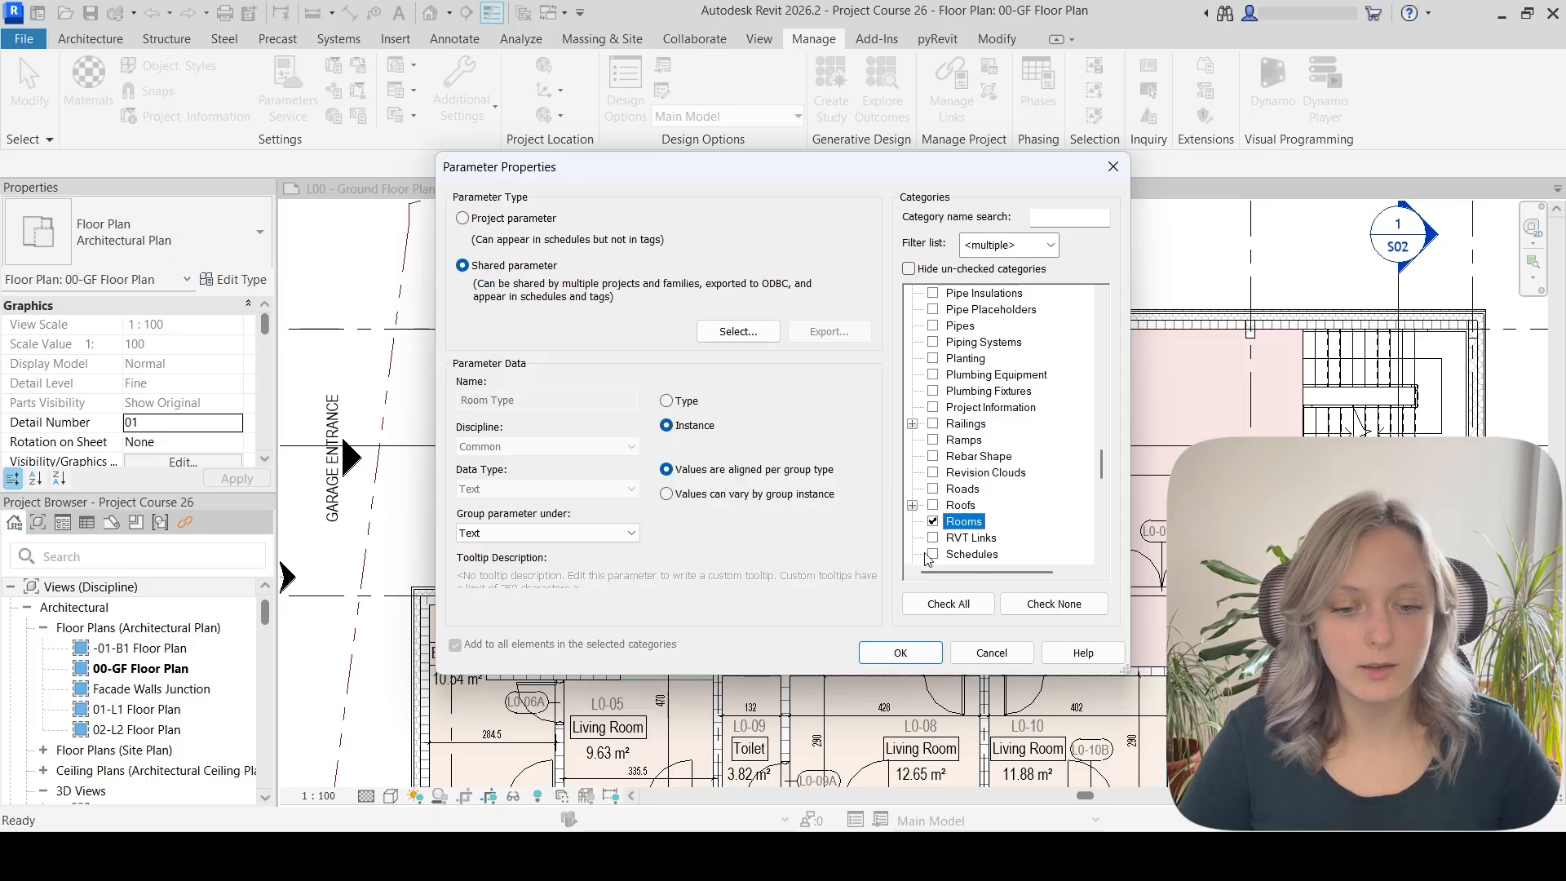
click(913, 650)
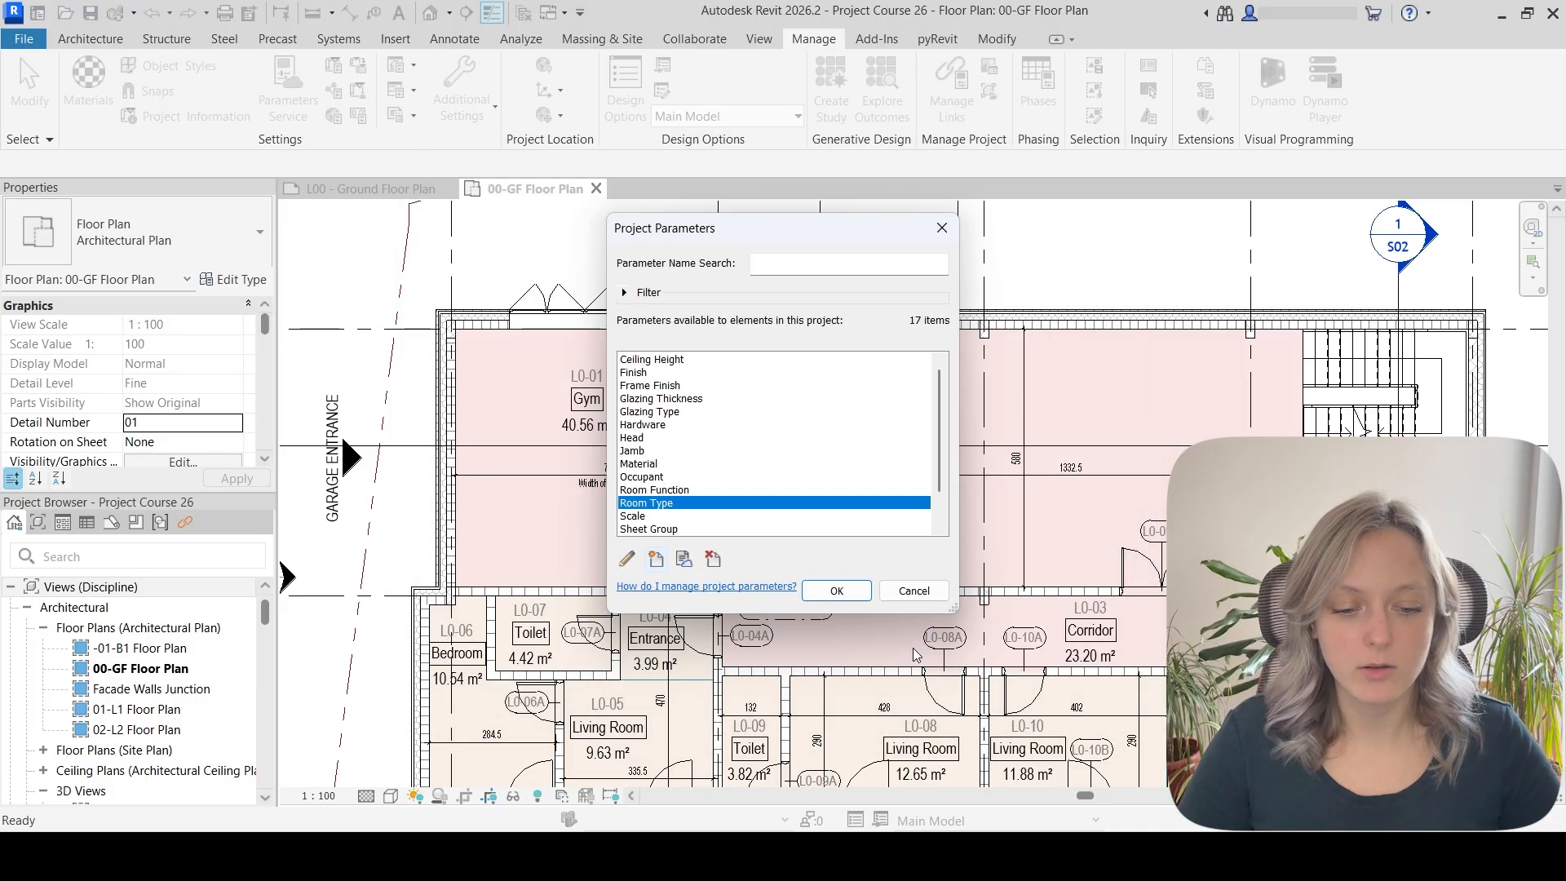
click(837, 591)
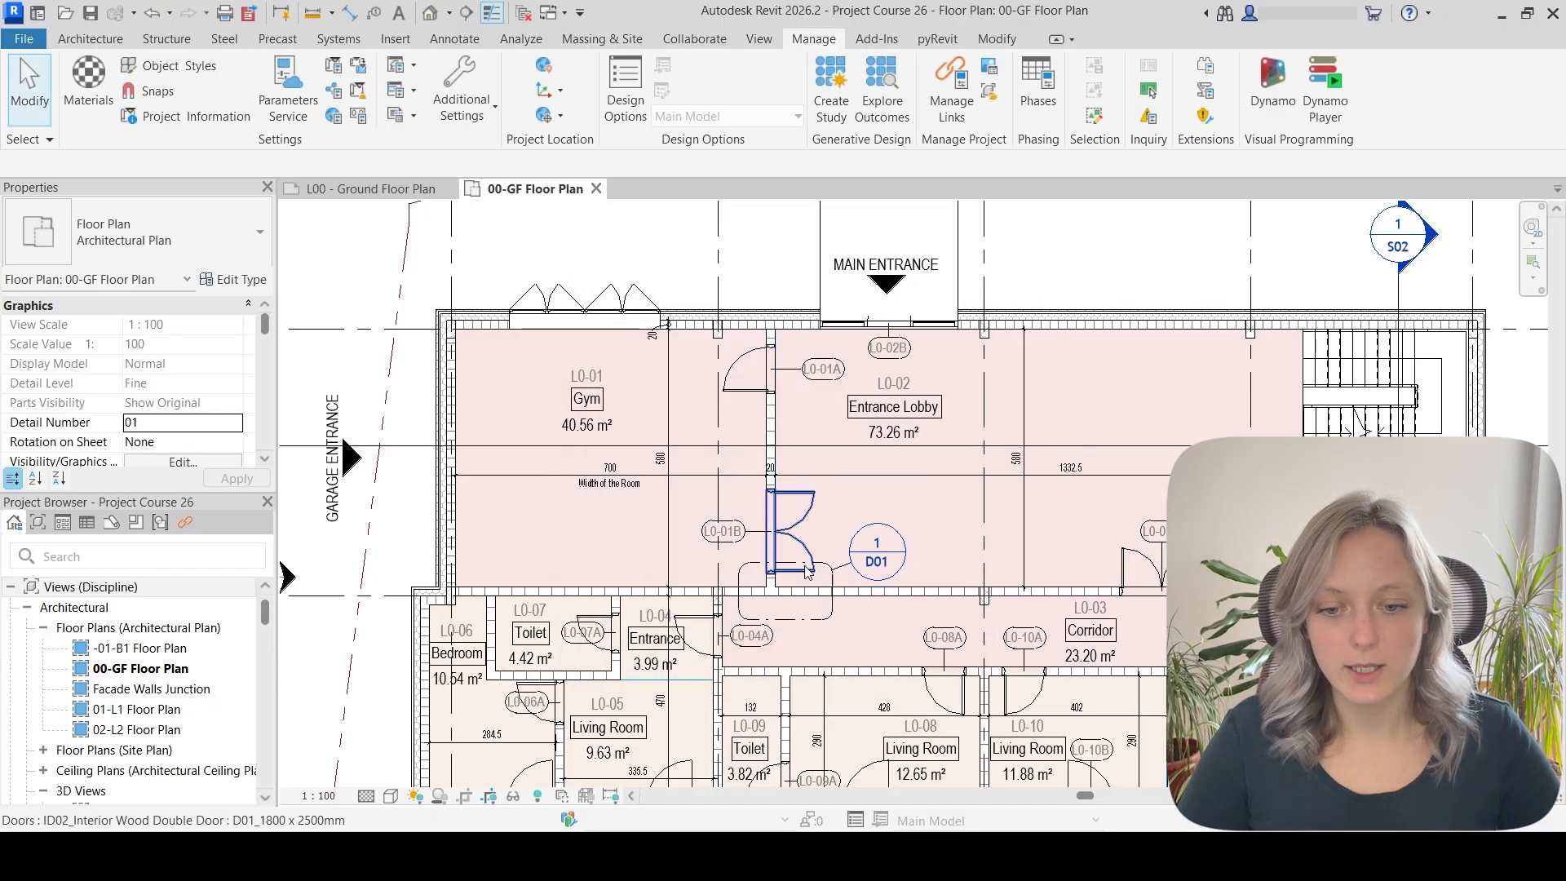
Set the Room Type of the Gym room L0-01 to "Enterteinament"
scroll(534, 476, up, 1)
click(595, 406)
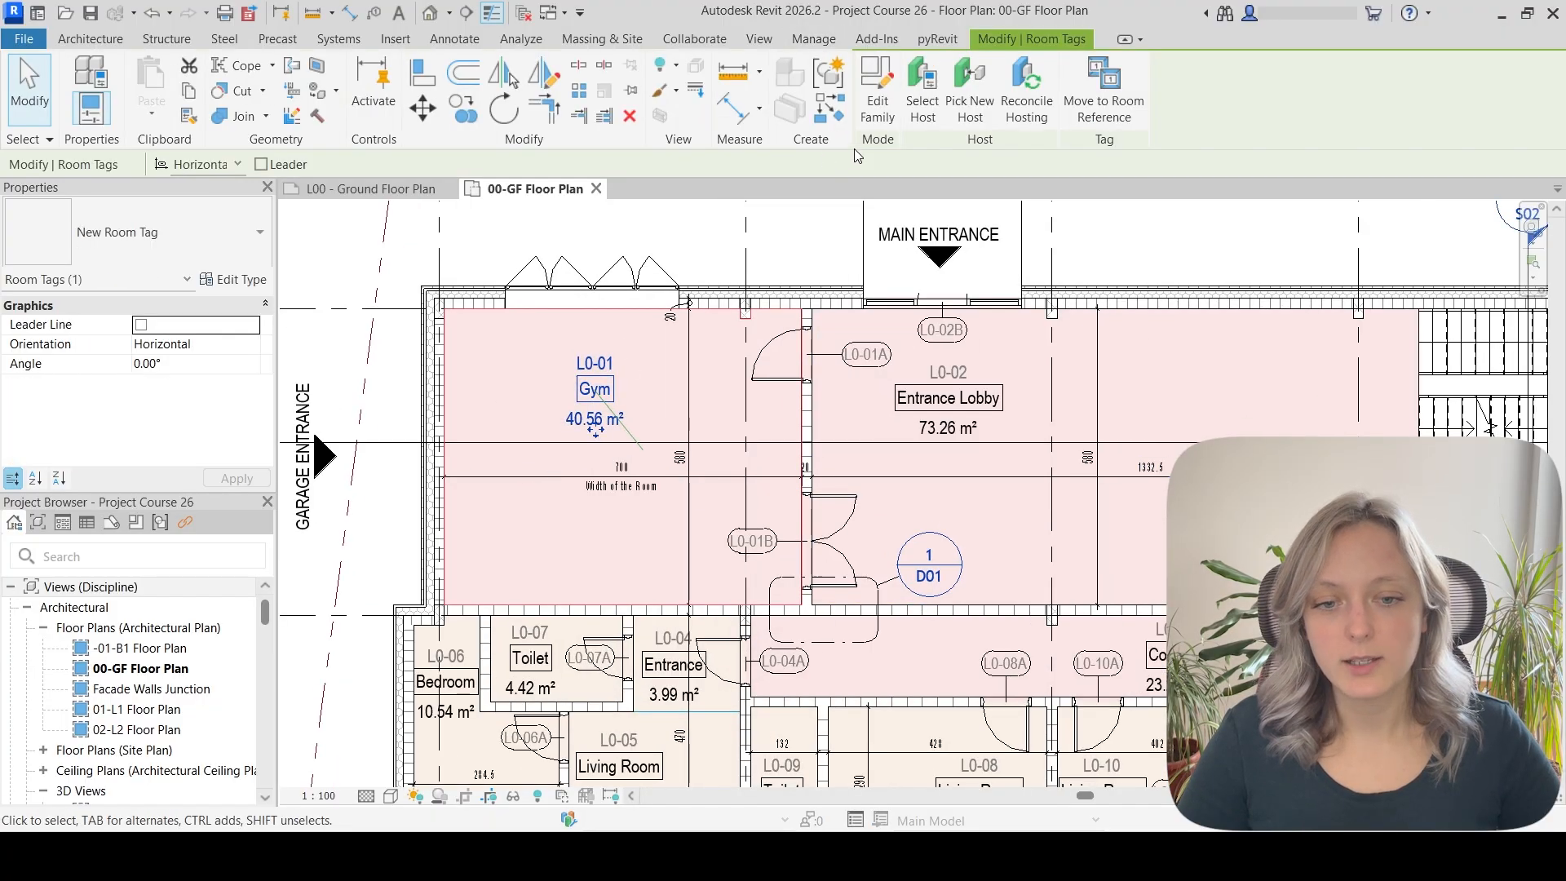
click(923, 82)
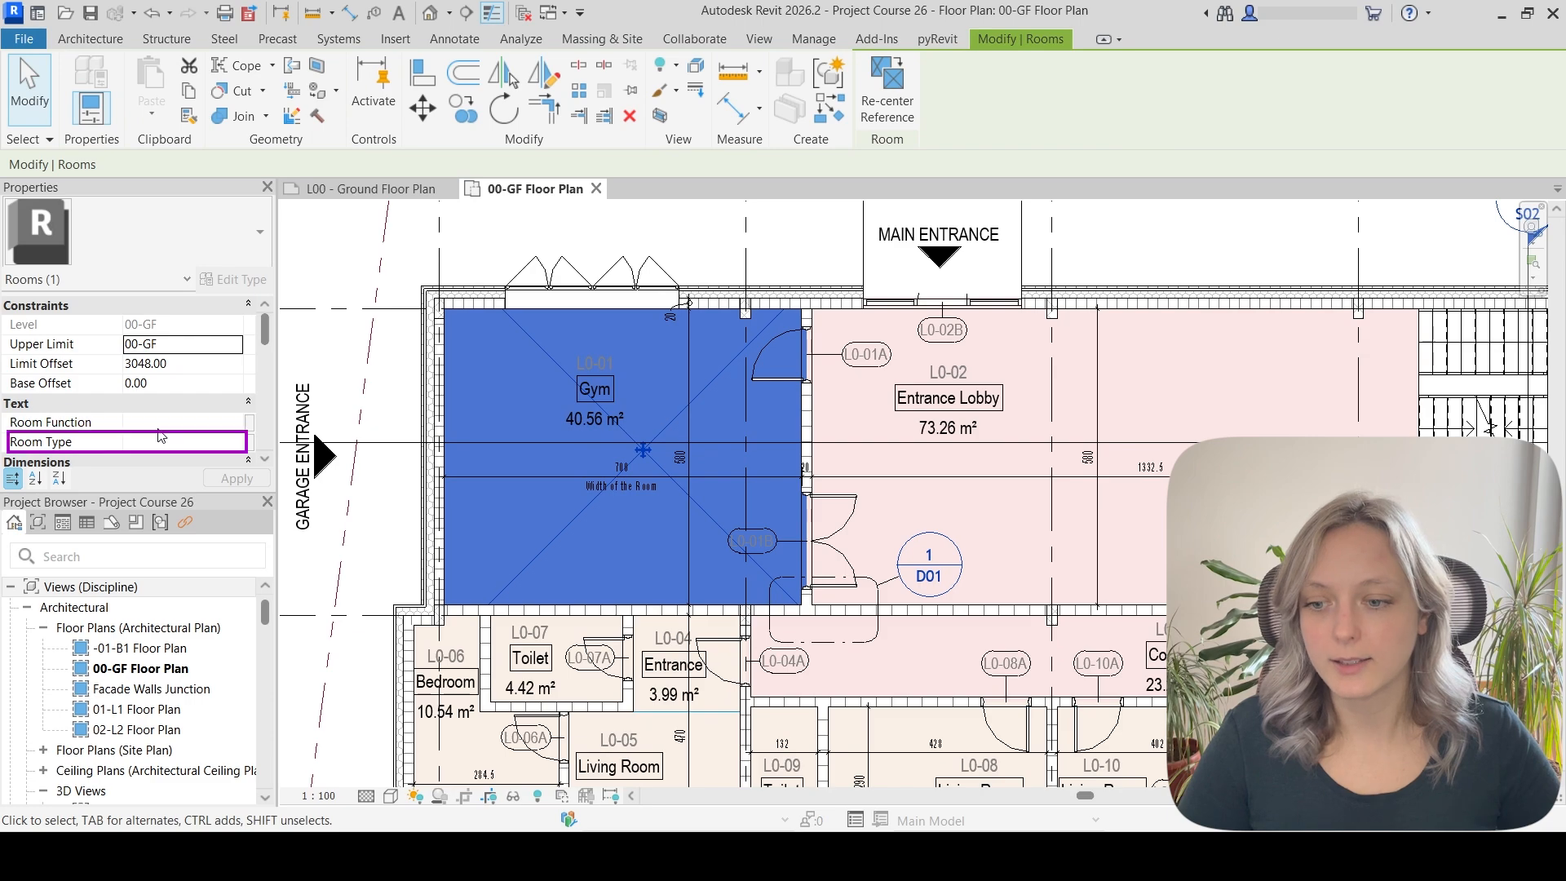
click(160, 424)
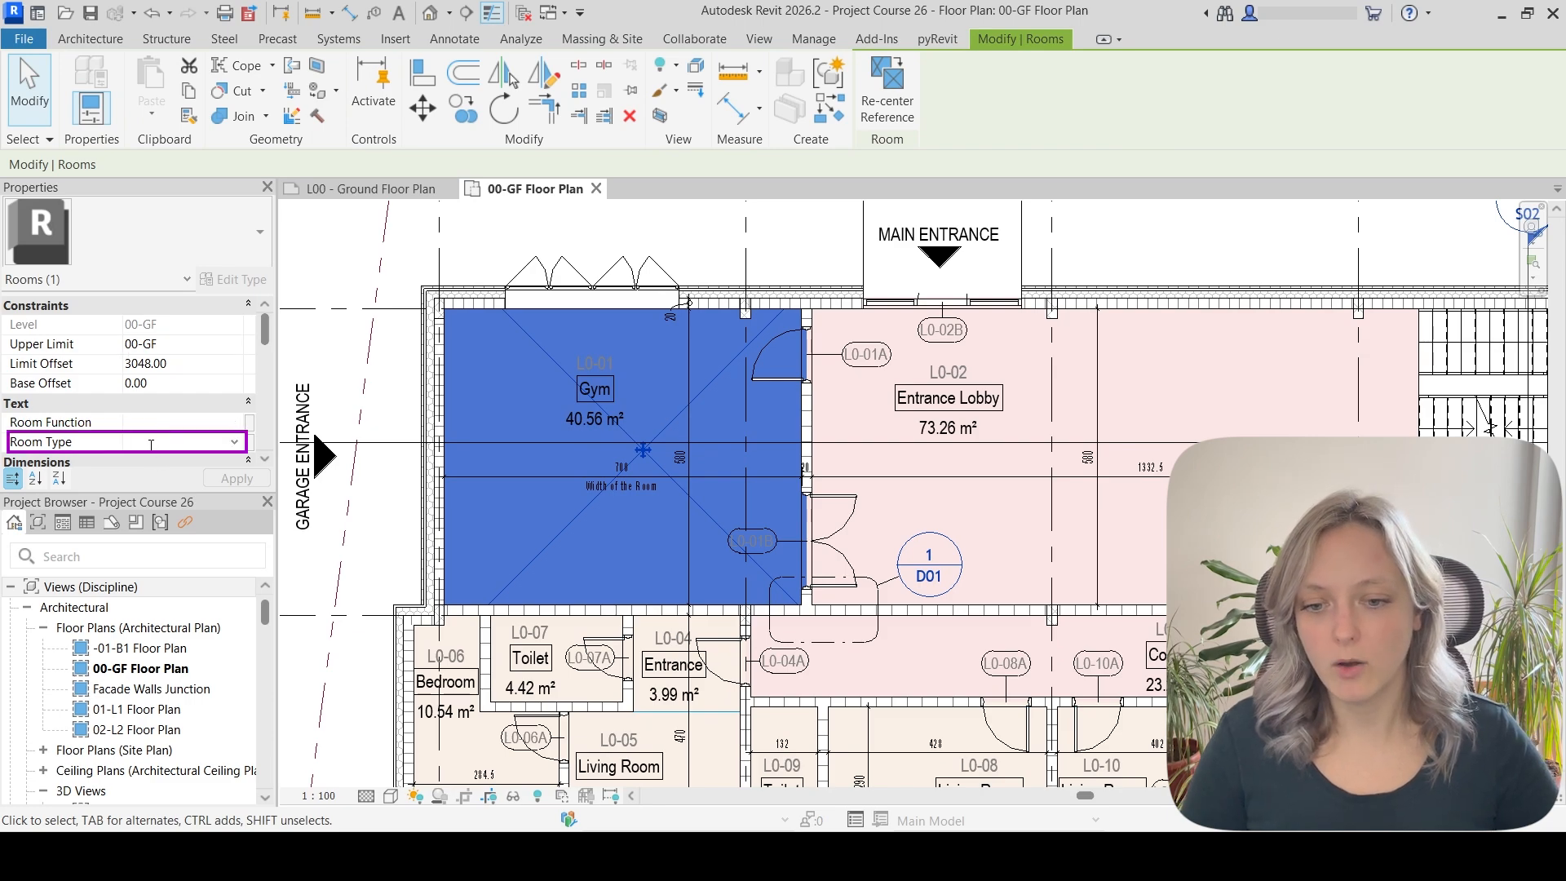
text(E)
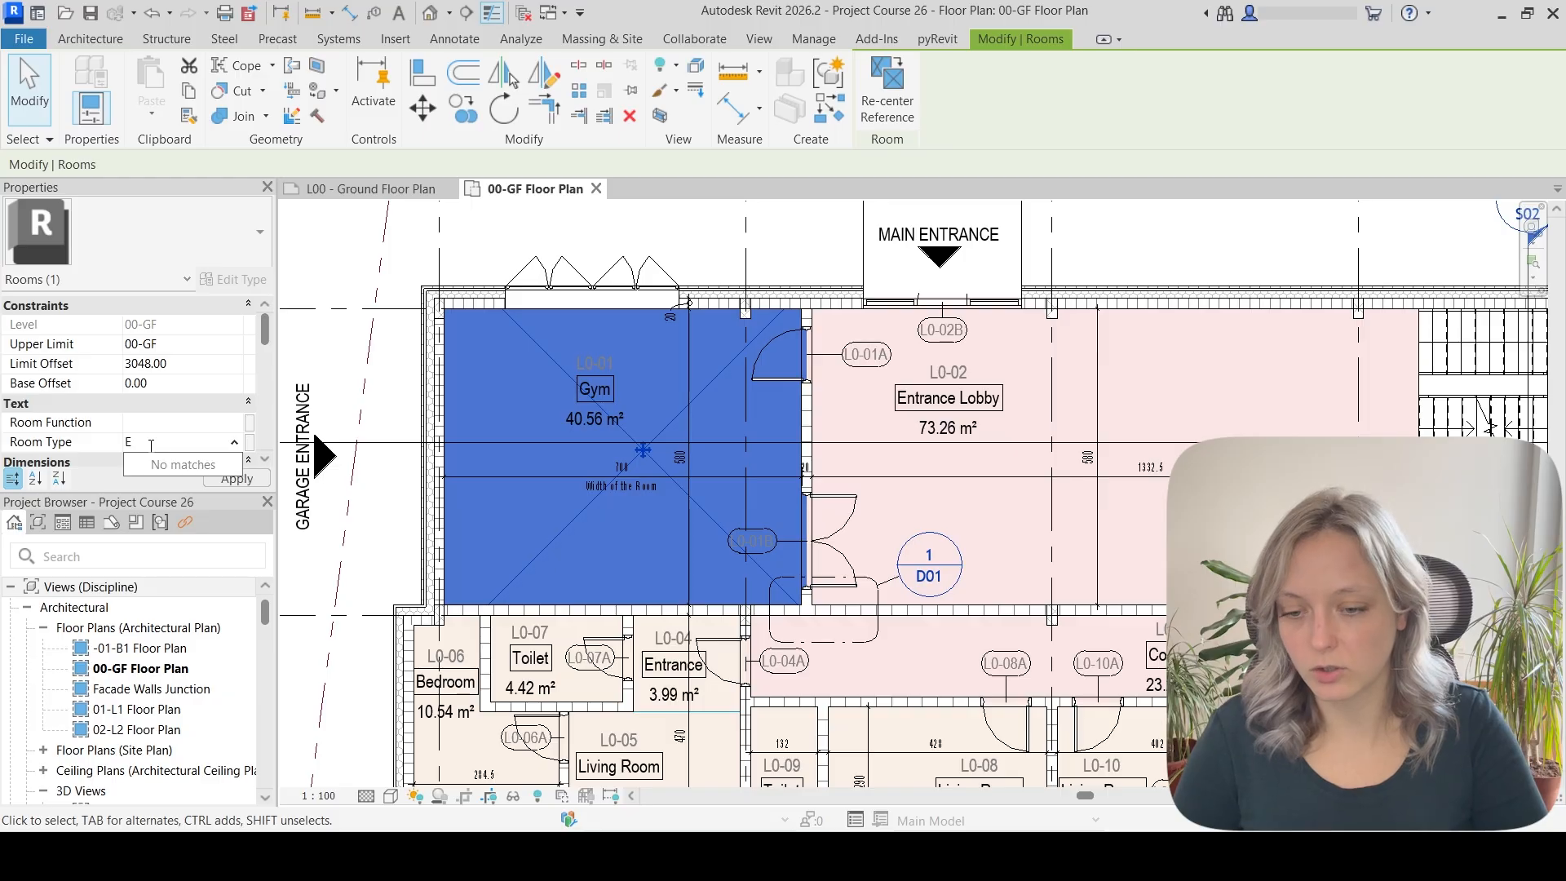
text(nterteinament)
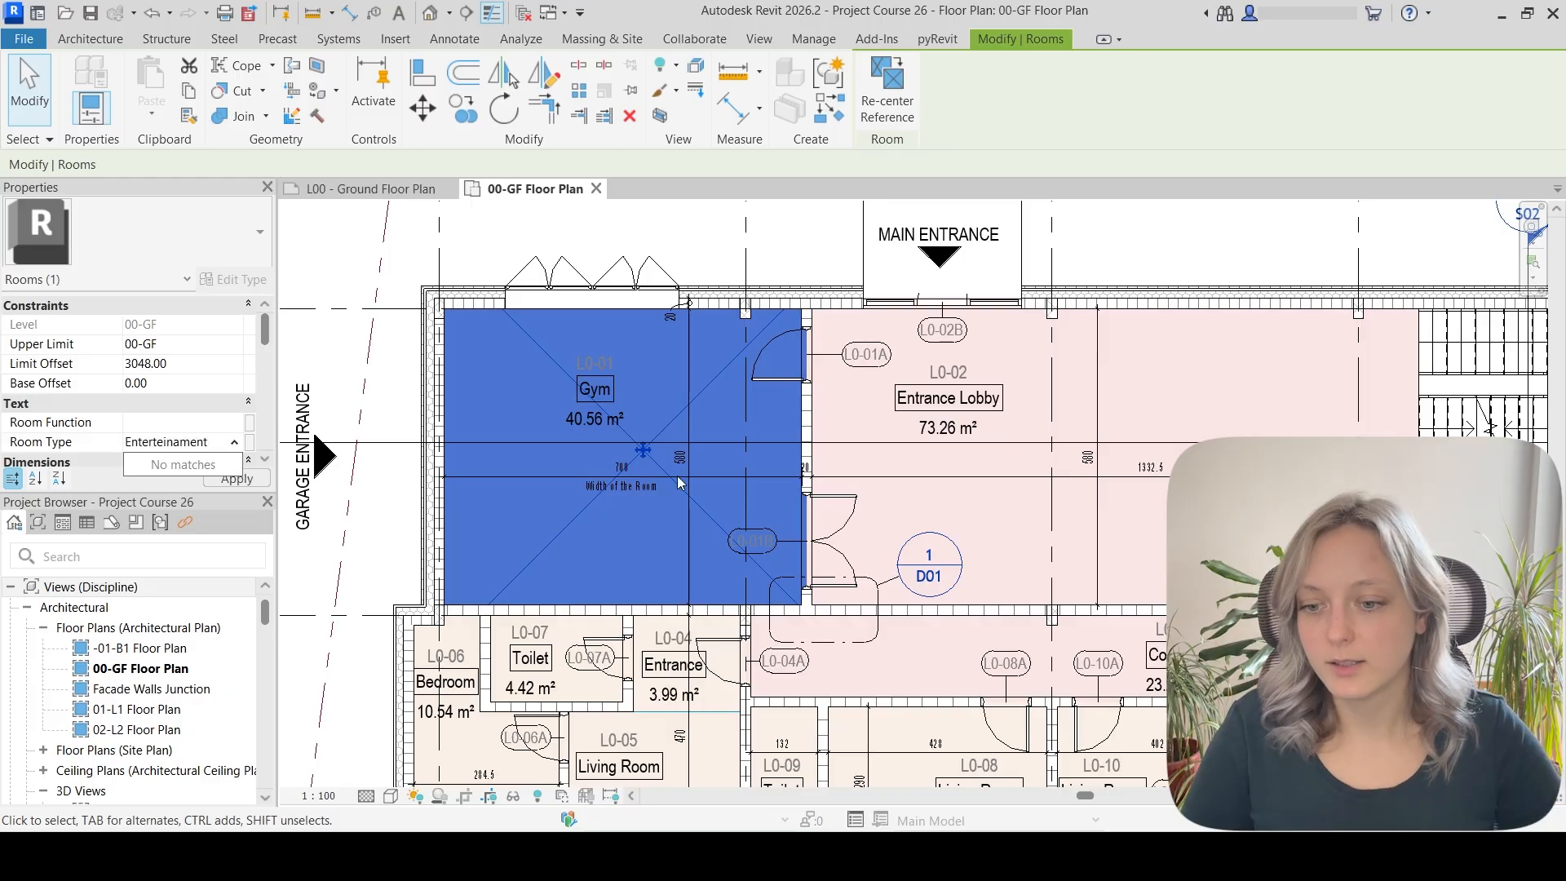
scroll(653, 522, down, 2)
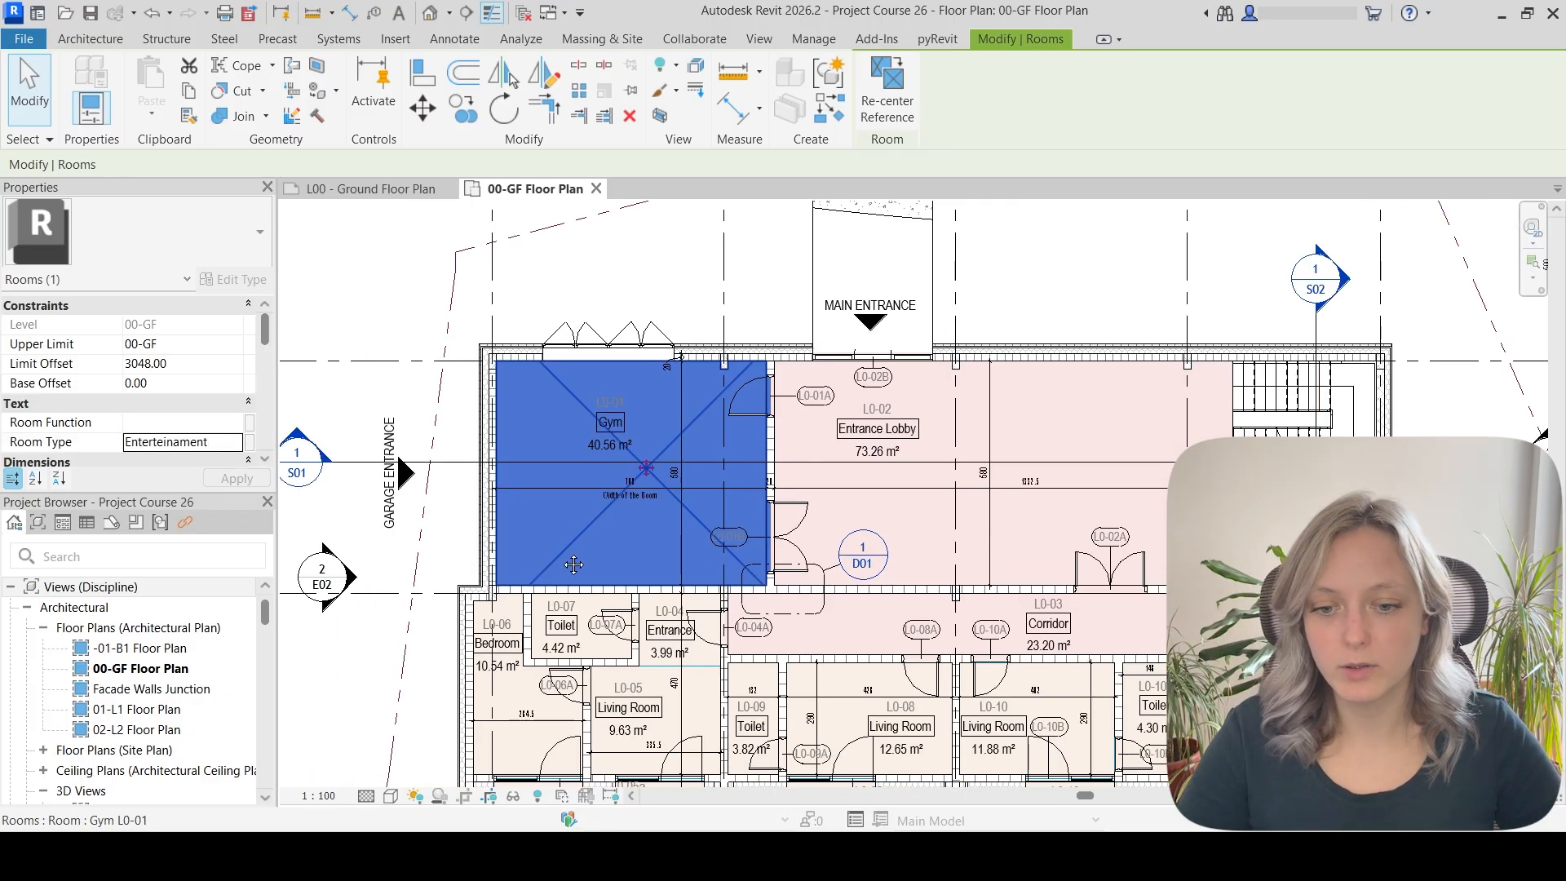
scroll(563, 547, down, 1)
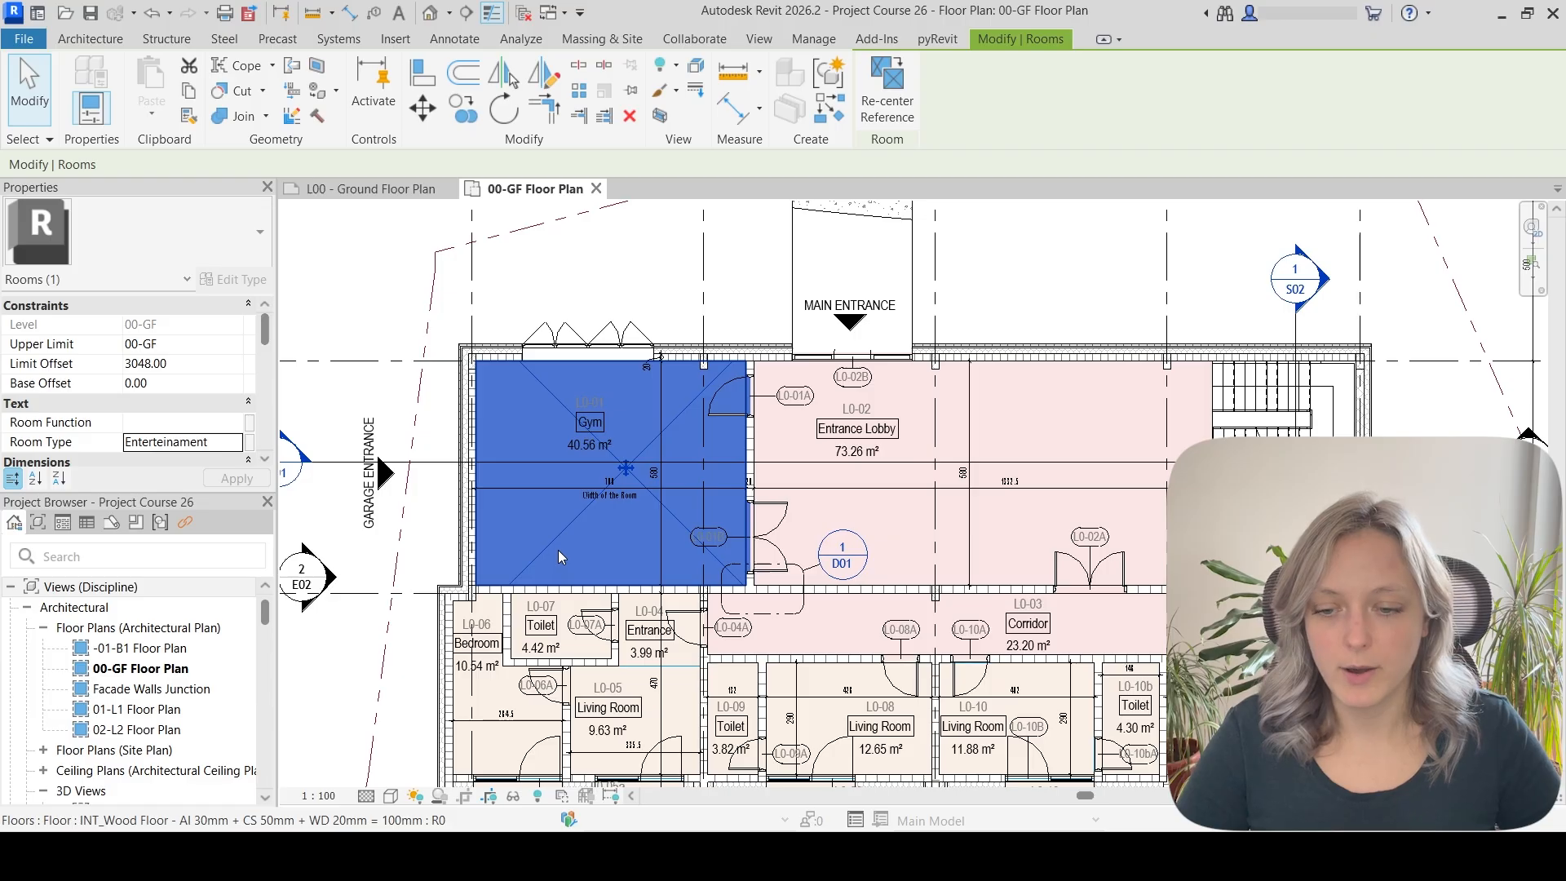
key(Escape)
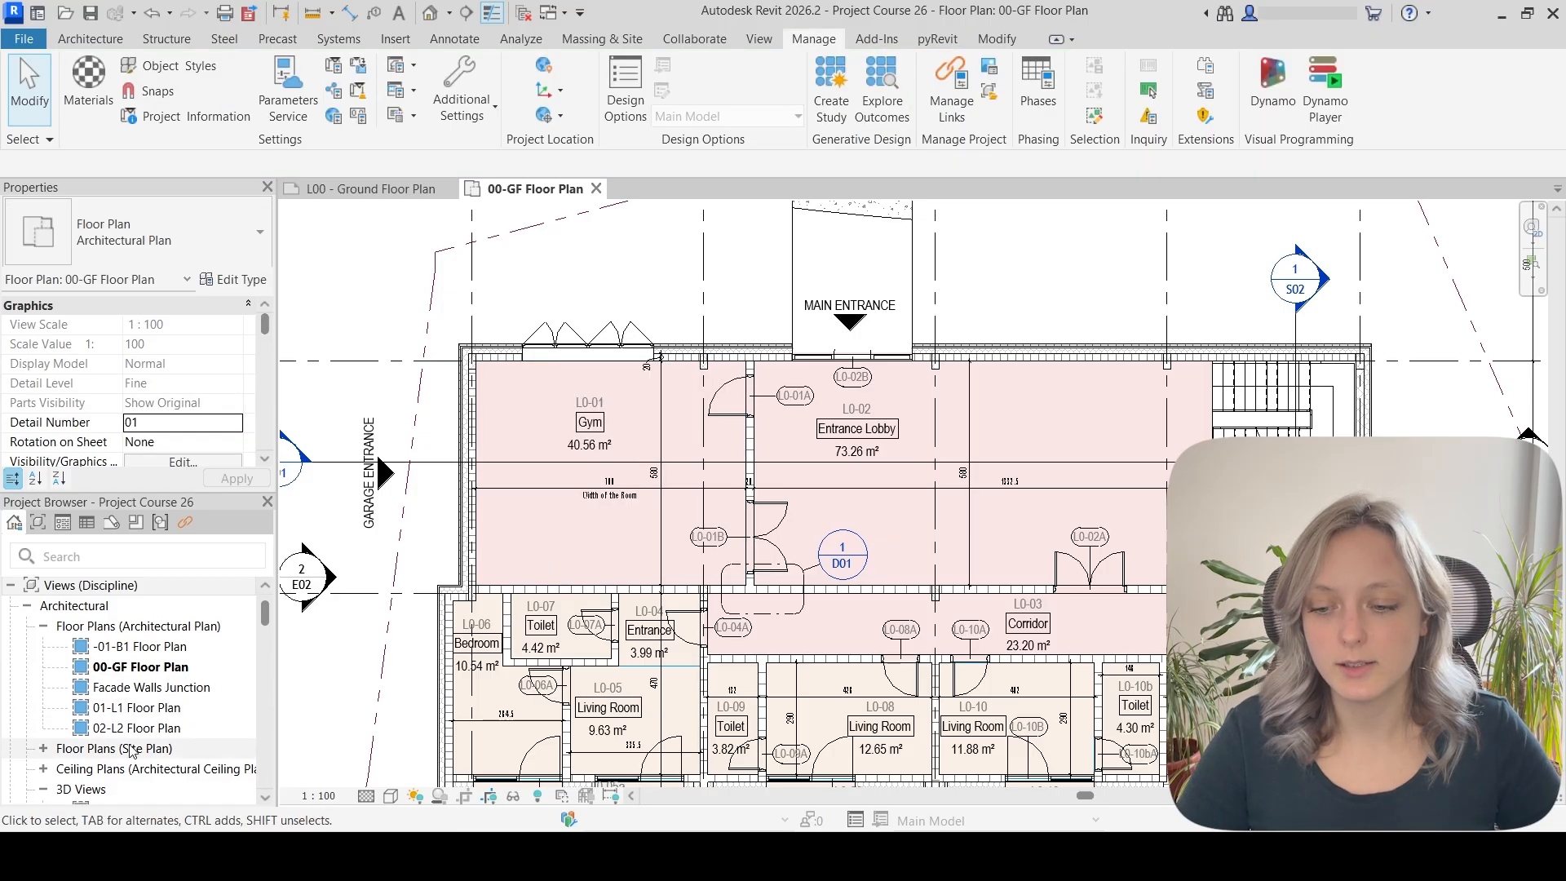
Open the Room Schedule-NET Area schedule
scroll(122, 749, down, 4)
scroll(131, 752, down, 10)
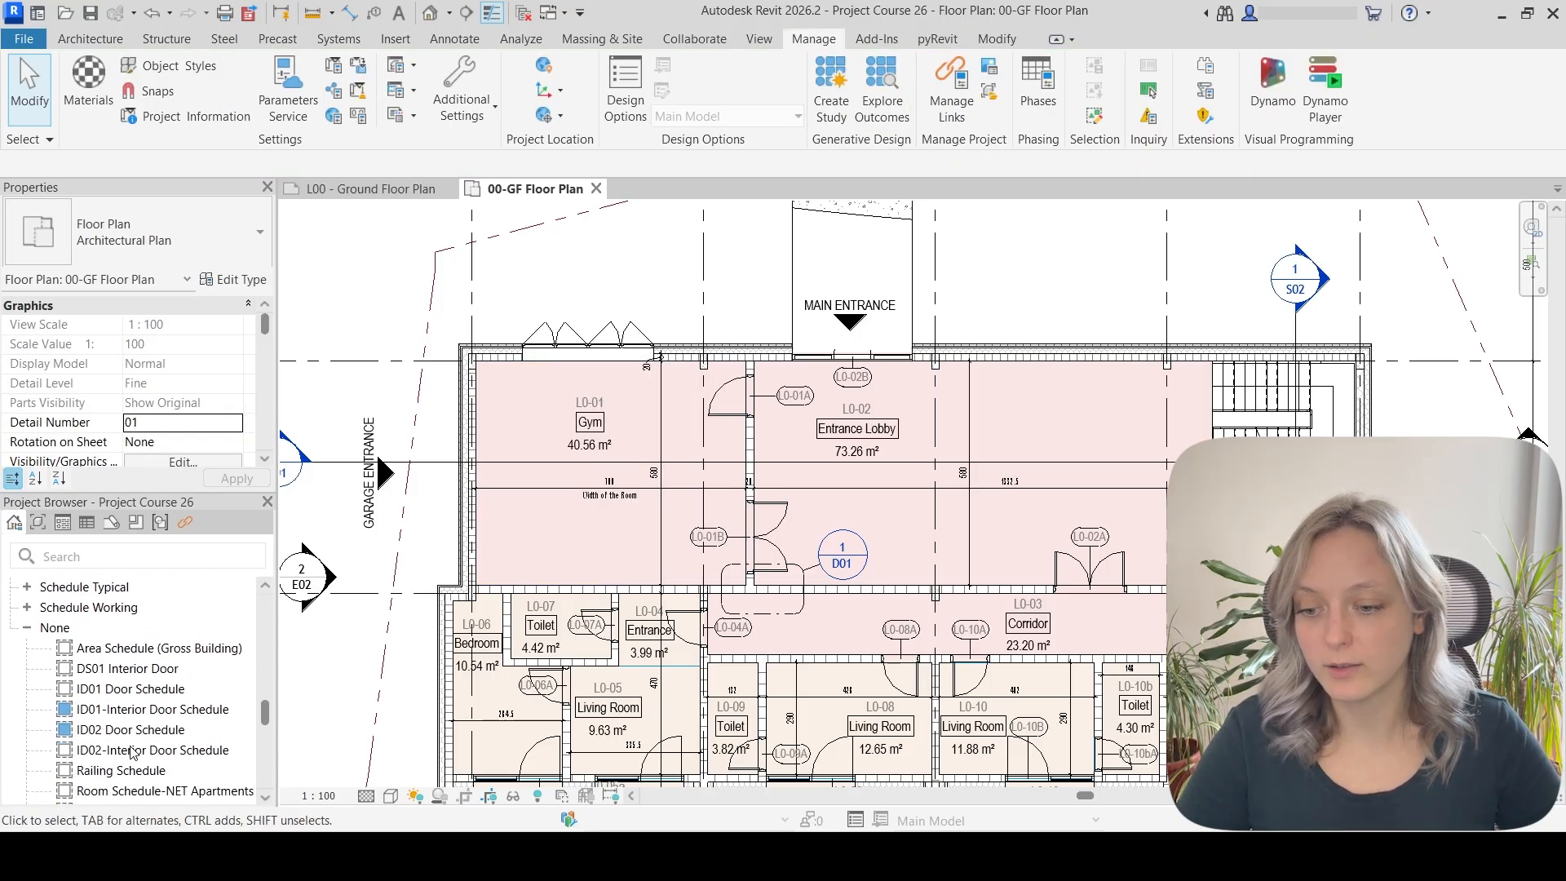
scroll(127, 708, up, 2)
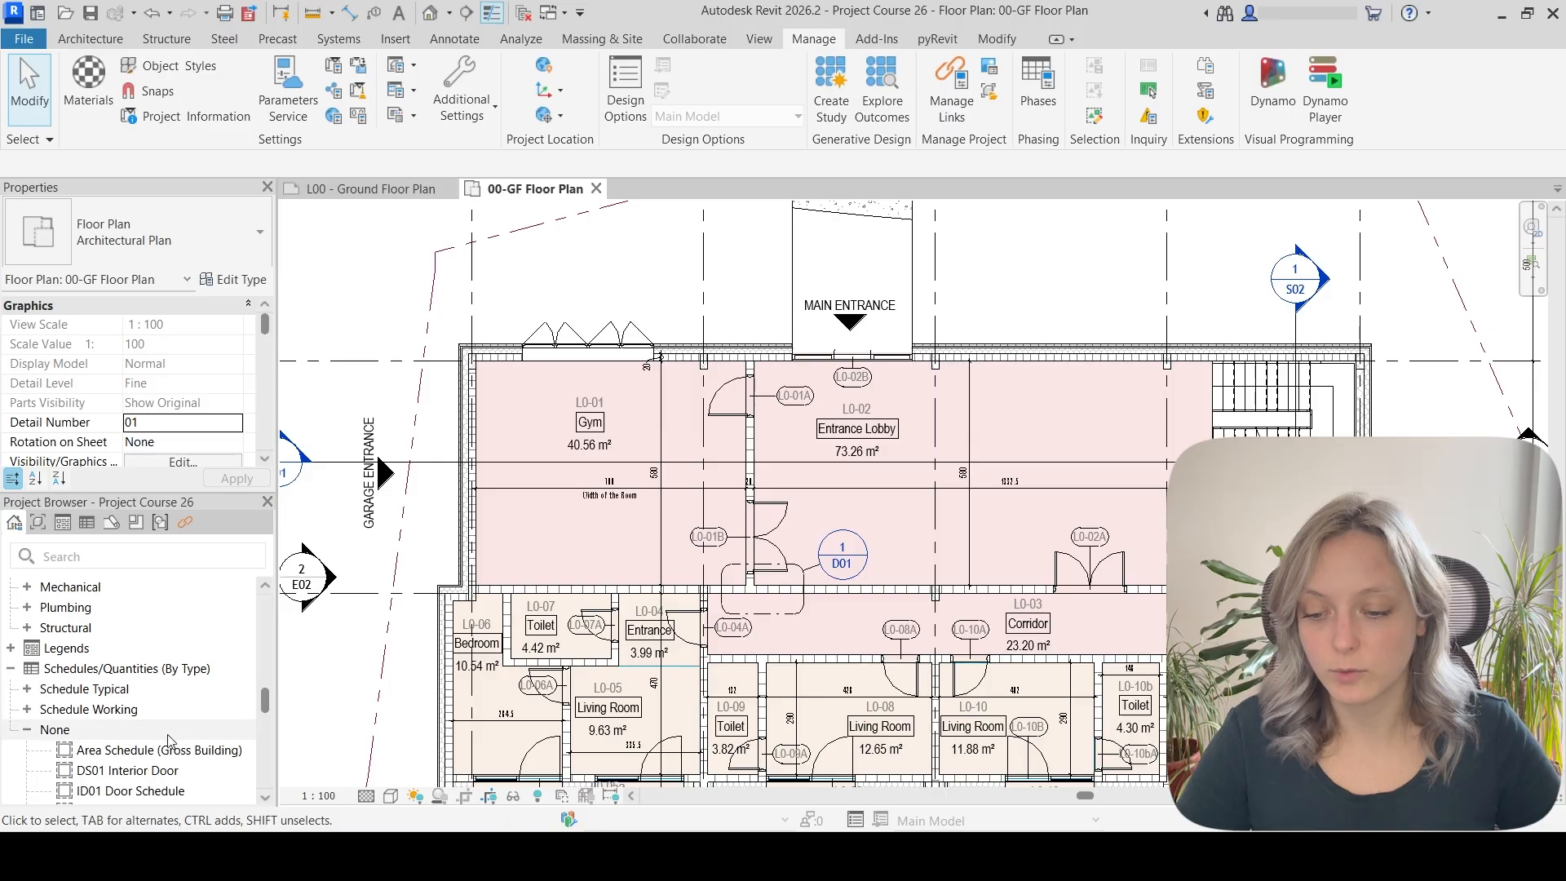
scroll(167, 744, down, 4)
double_click(188, 709)
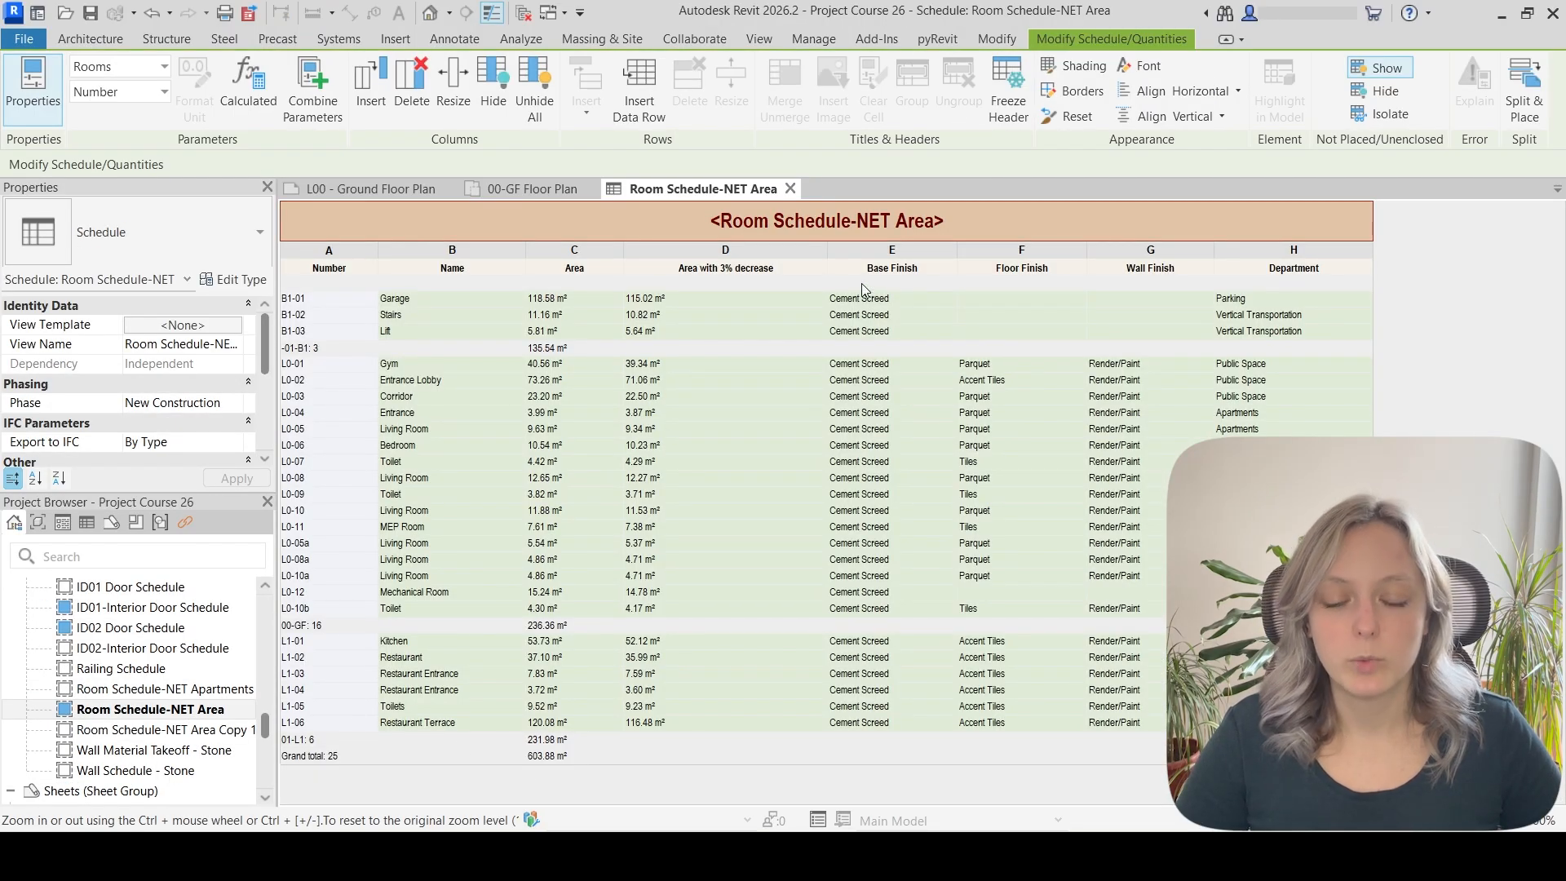
Add the Room Type field to the schedule after the Department field
scroll(198, 359, down, 3)
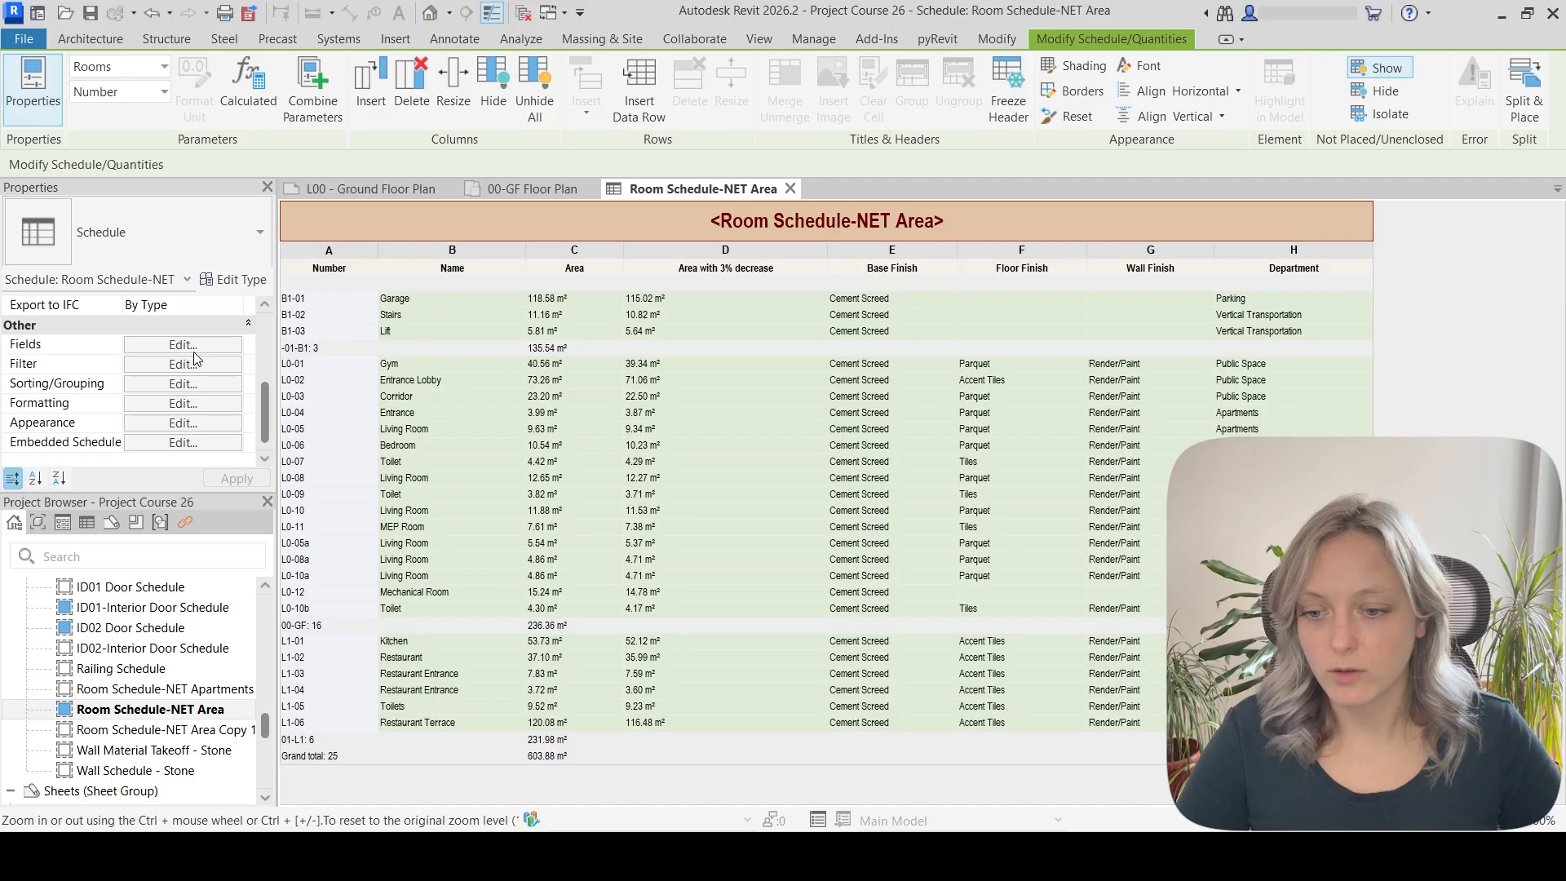
click(146, 347)
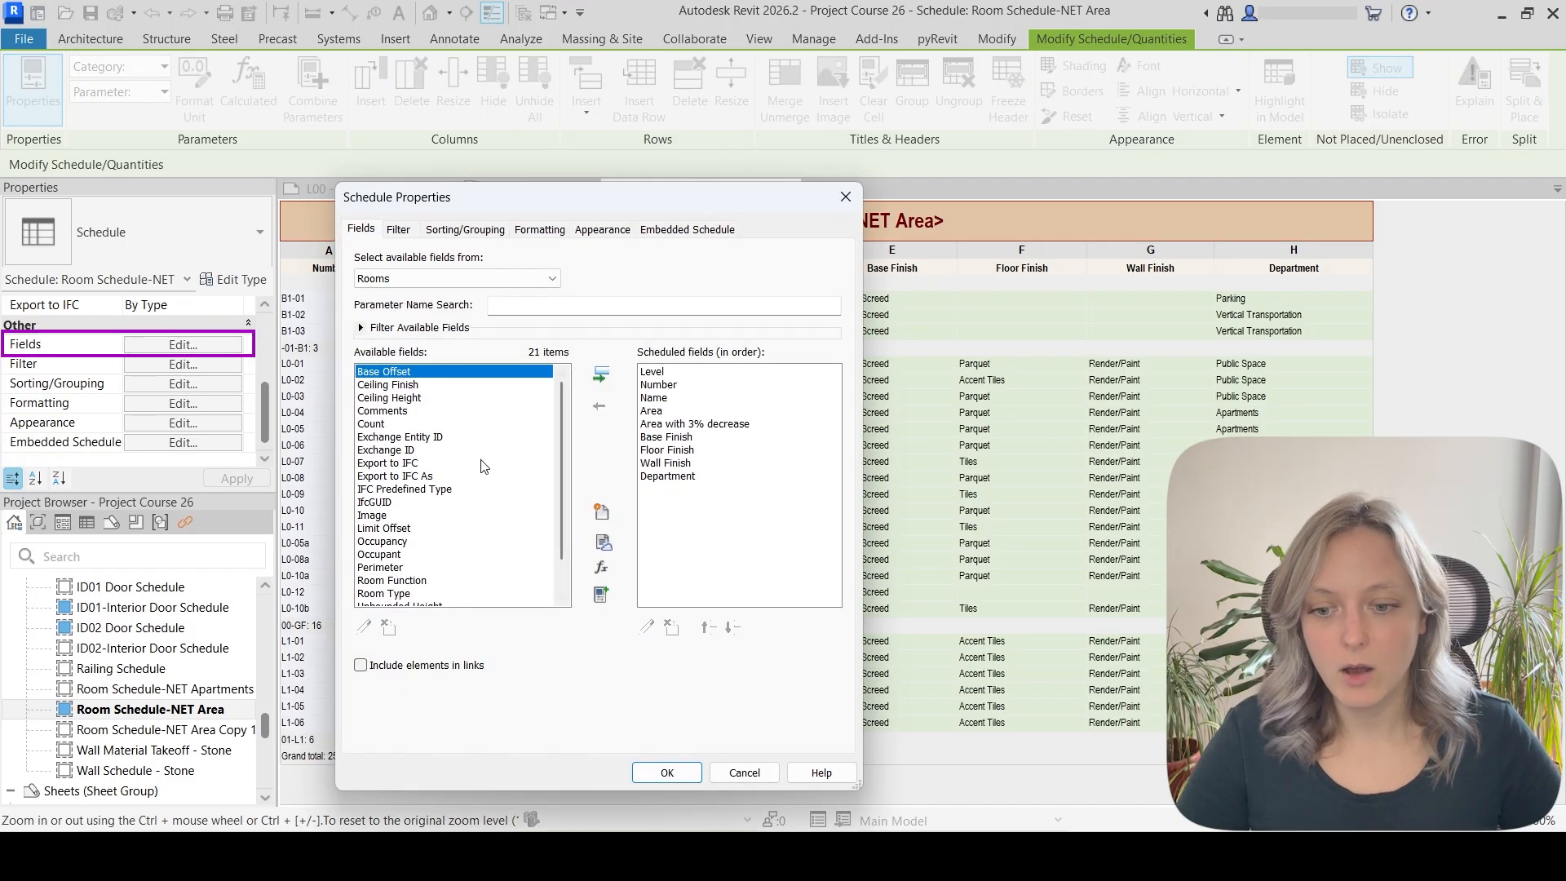
click(399, 556)
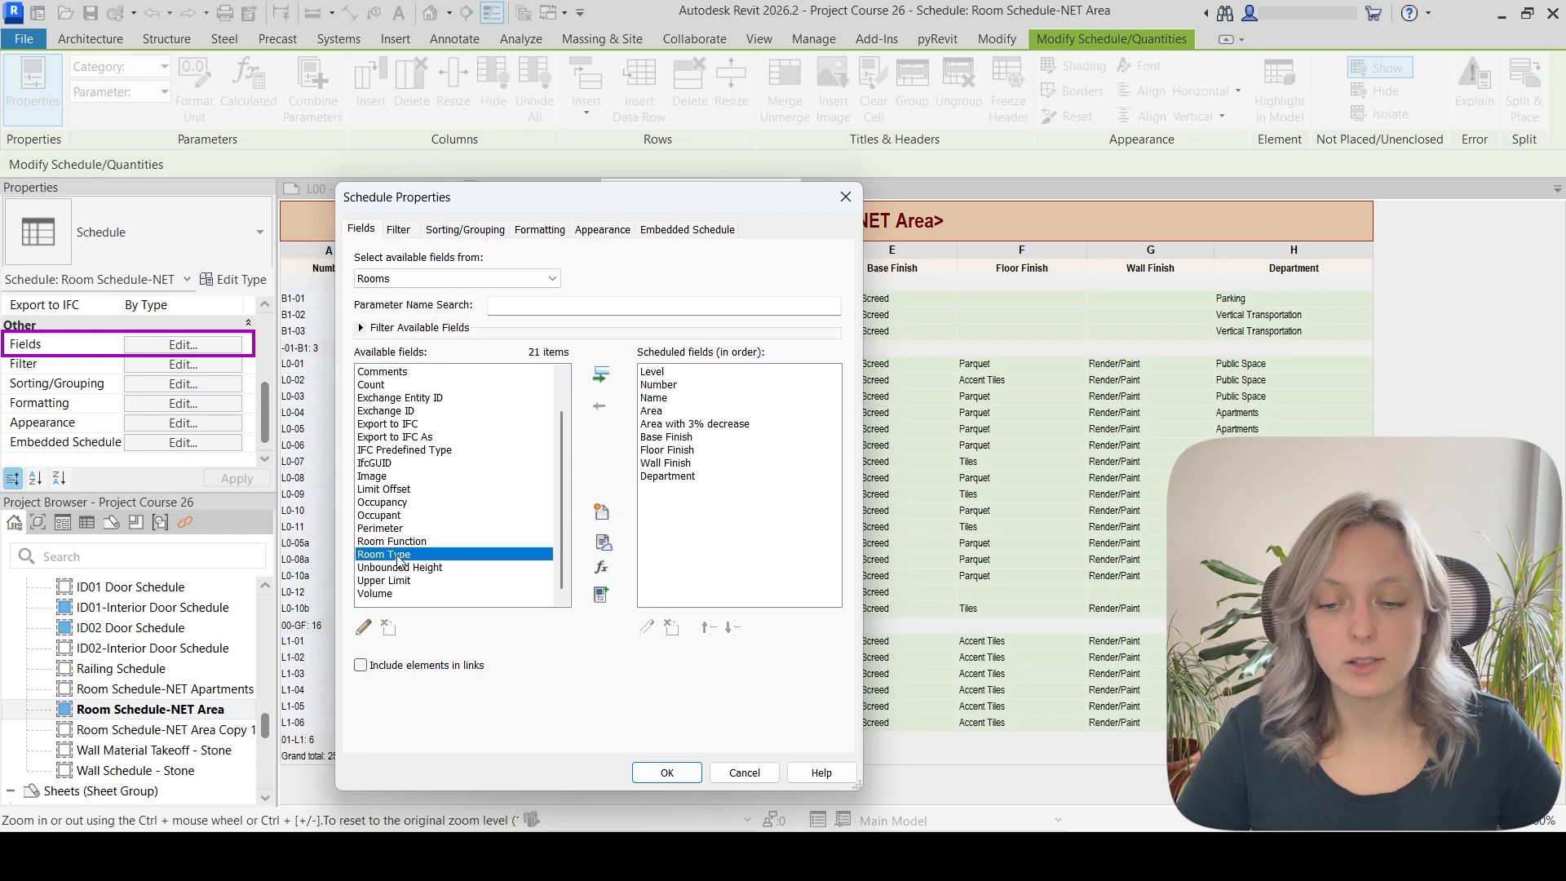
click(600, 377)
click(660, 775)
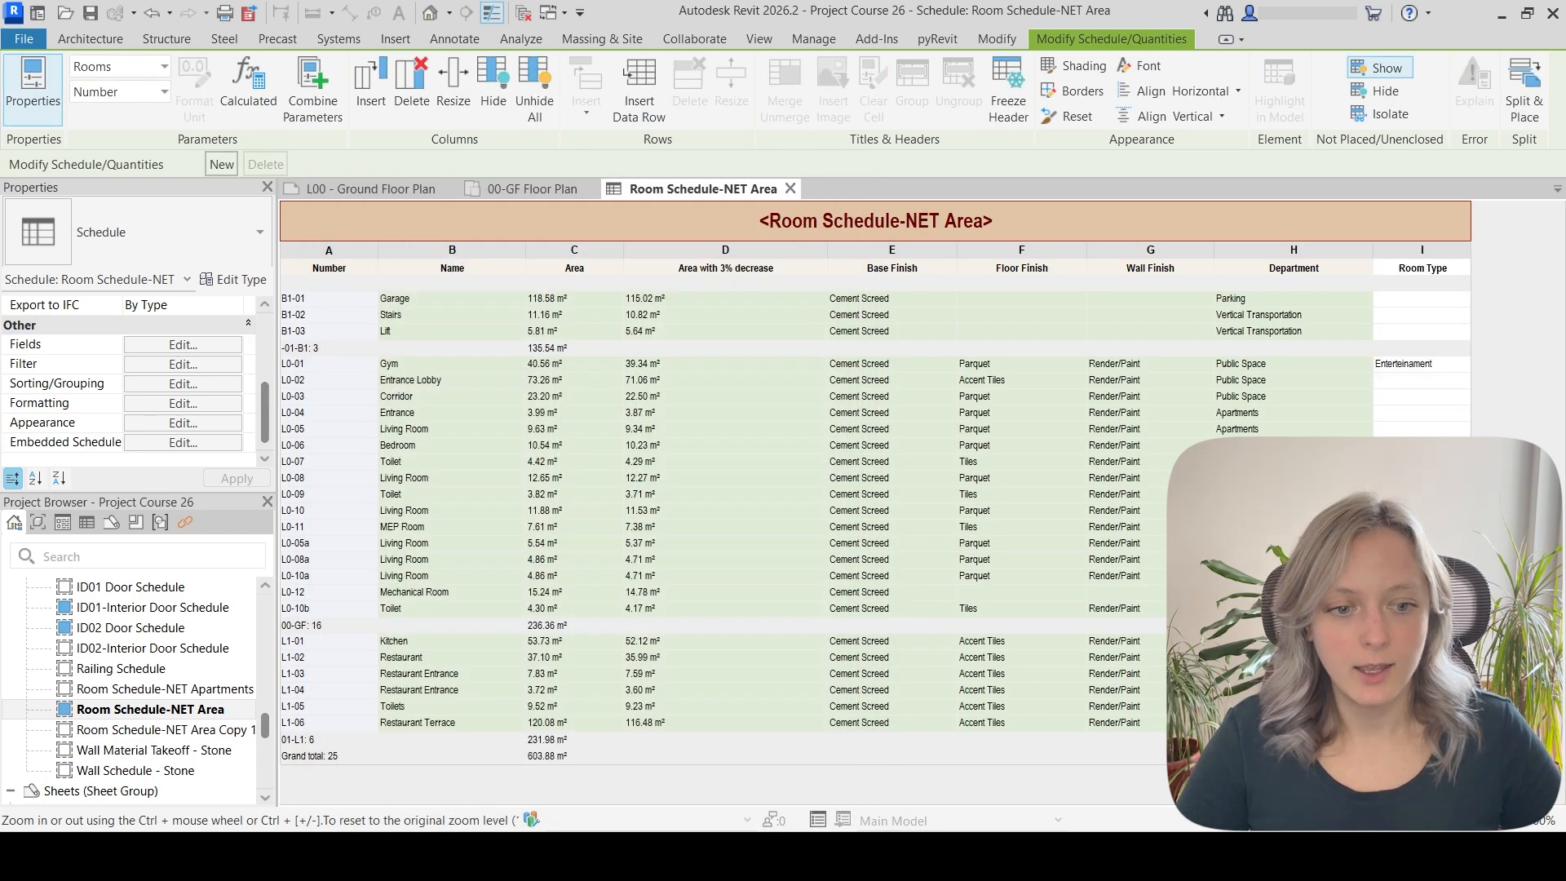
Inspect the Gym's Room Type entry in the schedule and return to the 00-GF Floor Plan view
click(1438, 367)
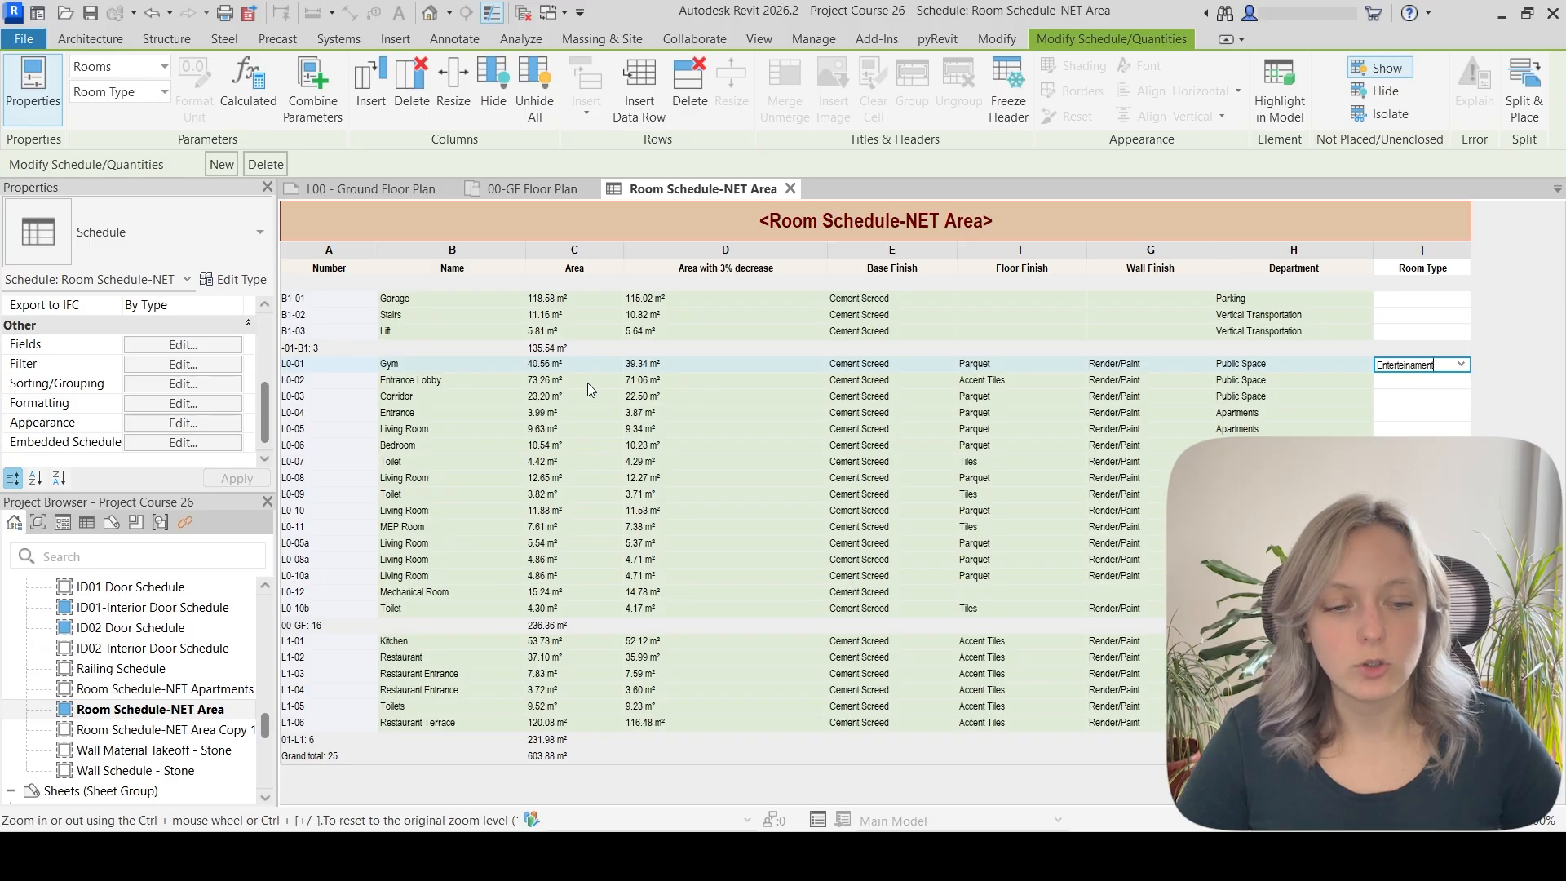
drag(1448, 367, 1366, 368)
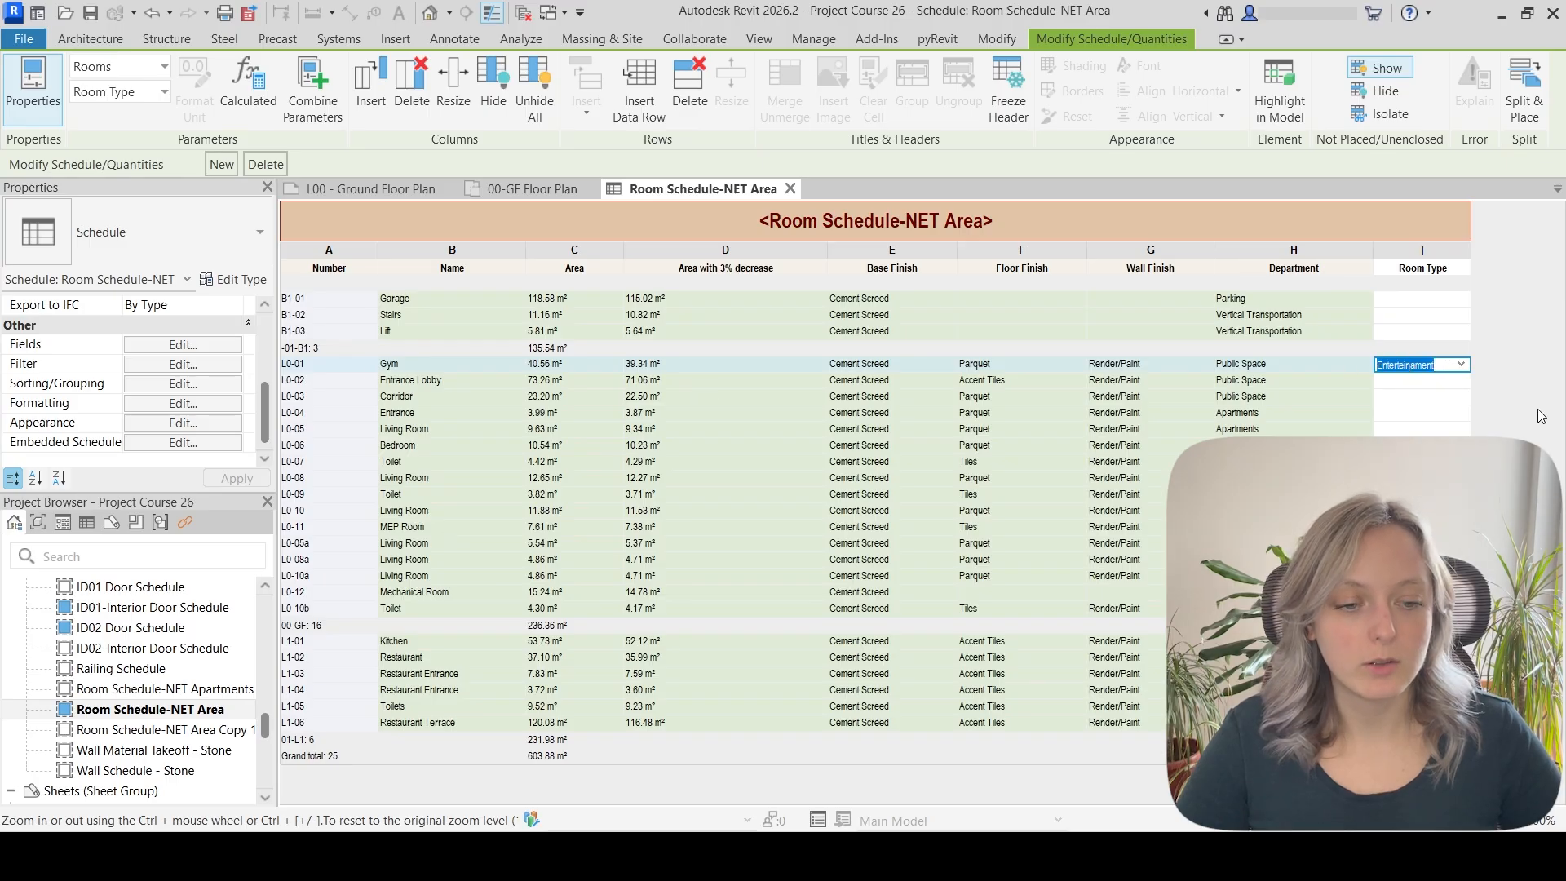
click(505, 189)
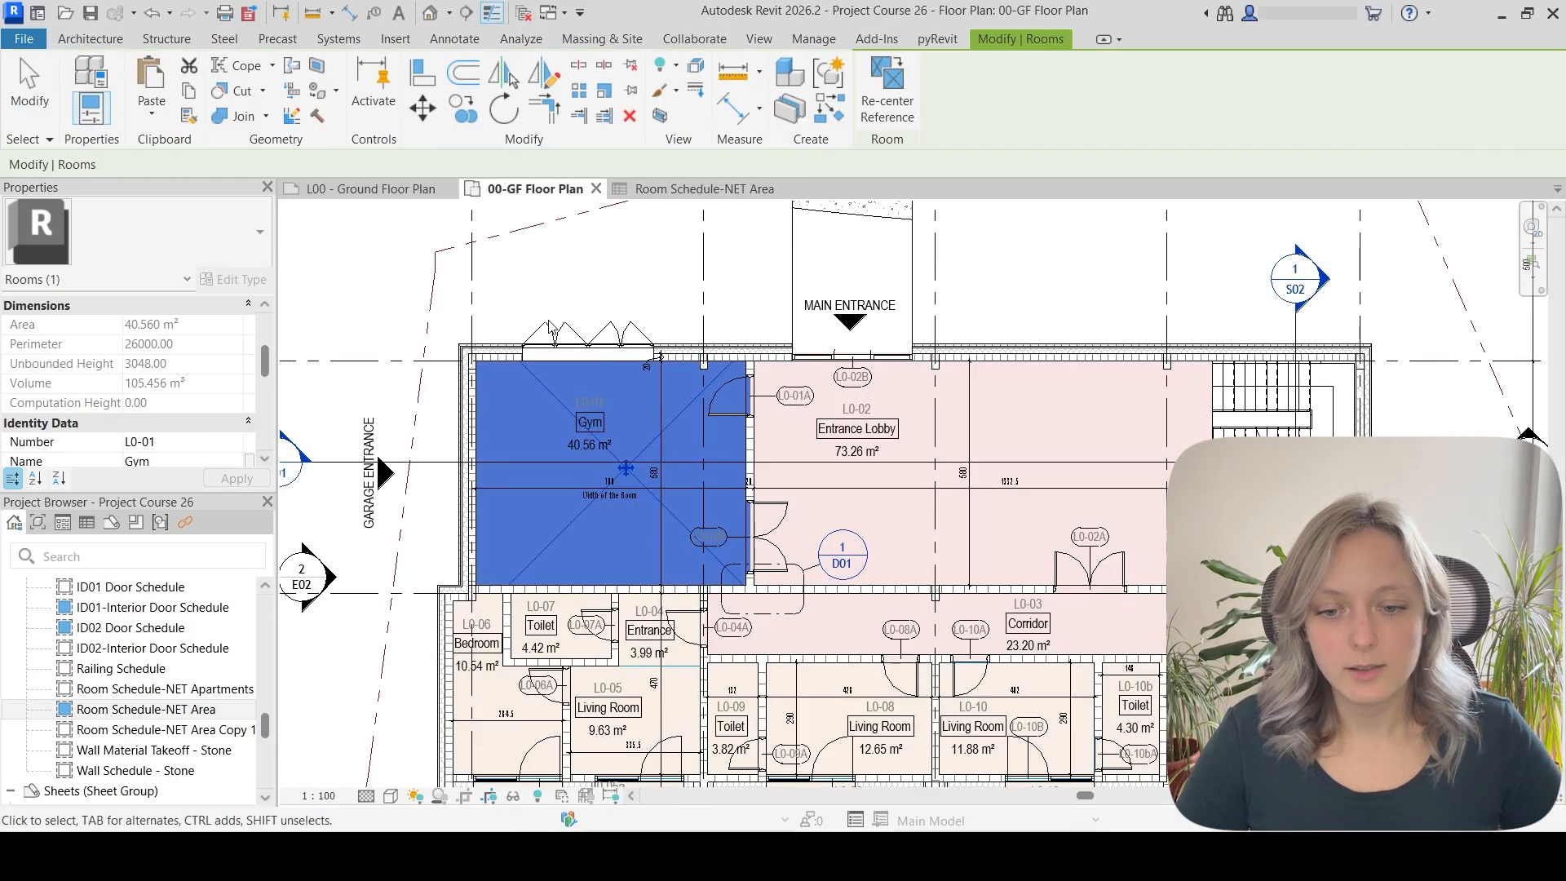
Open the Gym's room tag family for editing
middle_drag(575, 548, 536, 558)
key(Escape)
scroll(389, 493, up, 2)
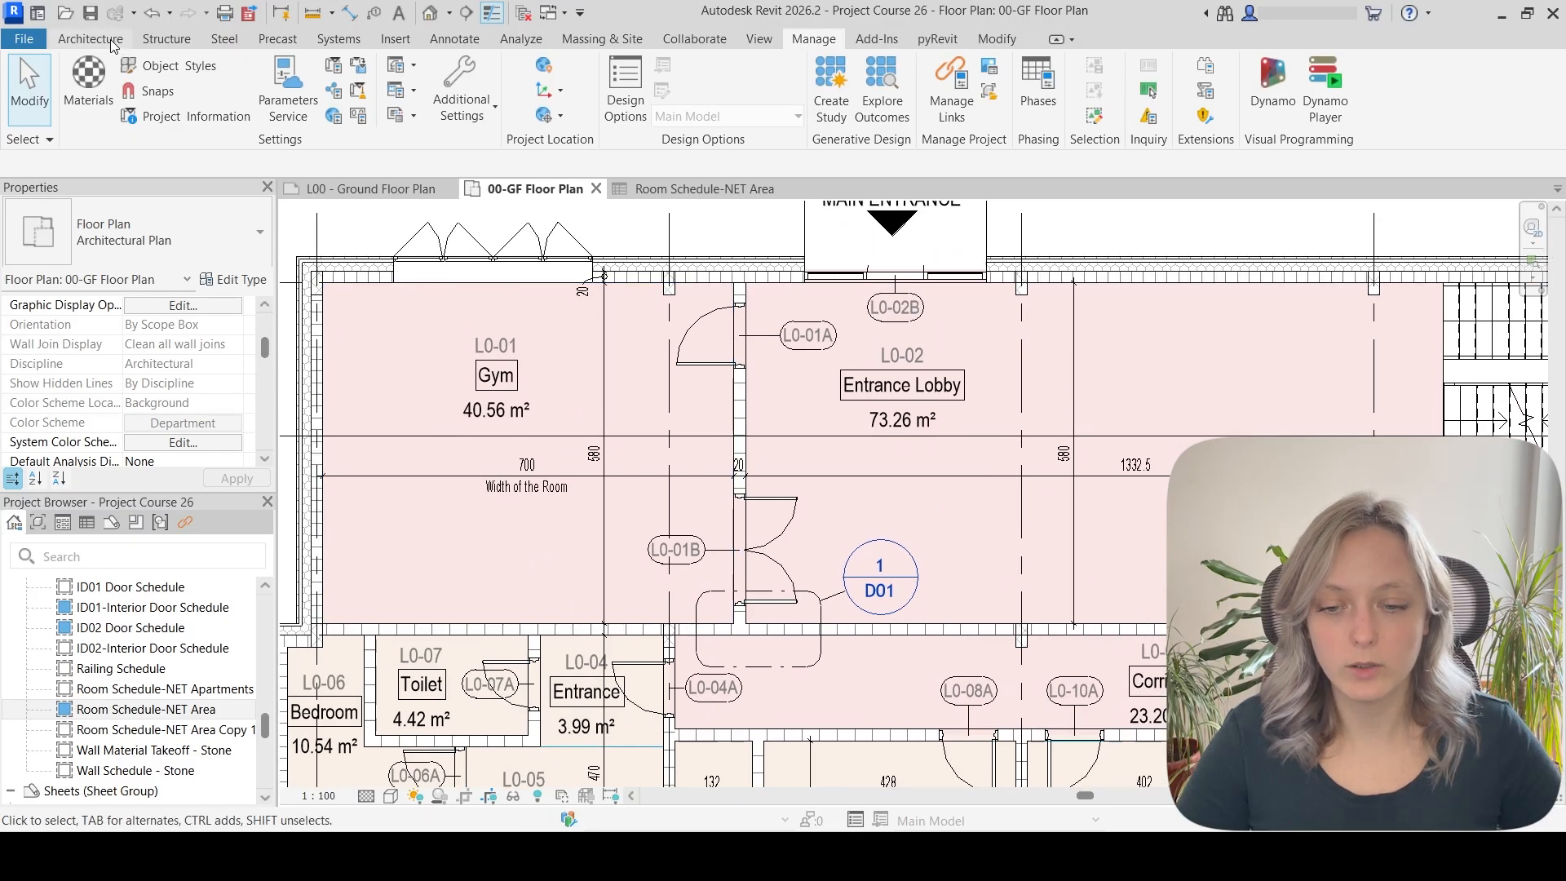
click(496, 377)
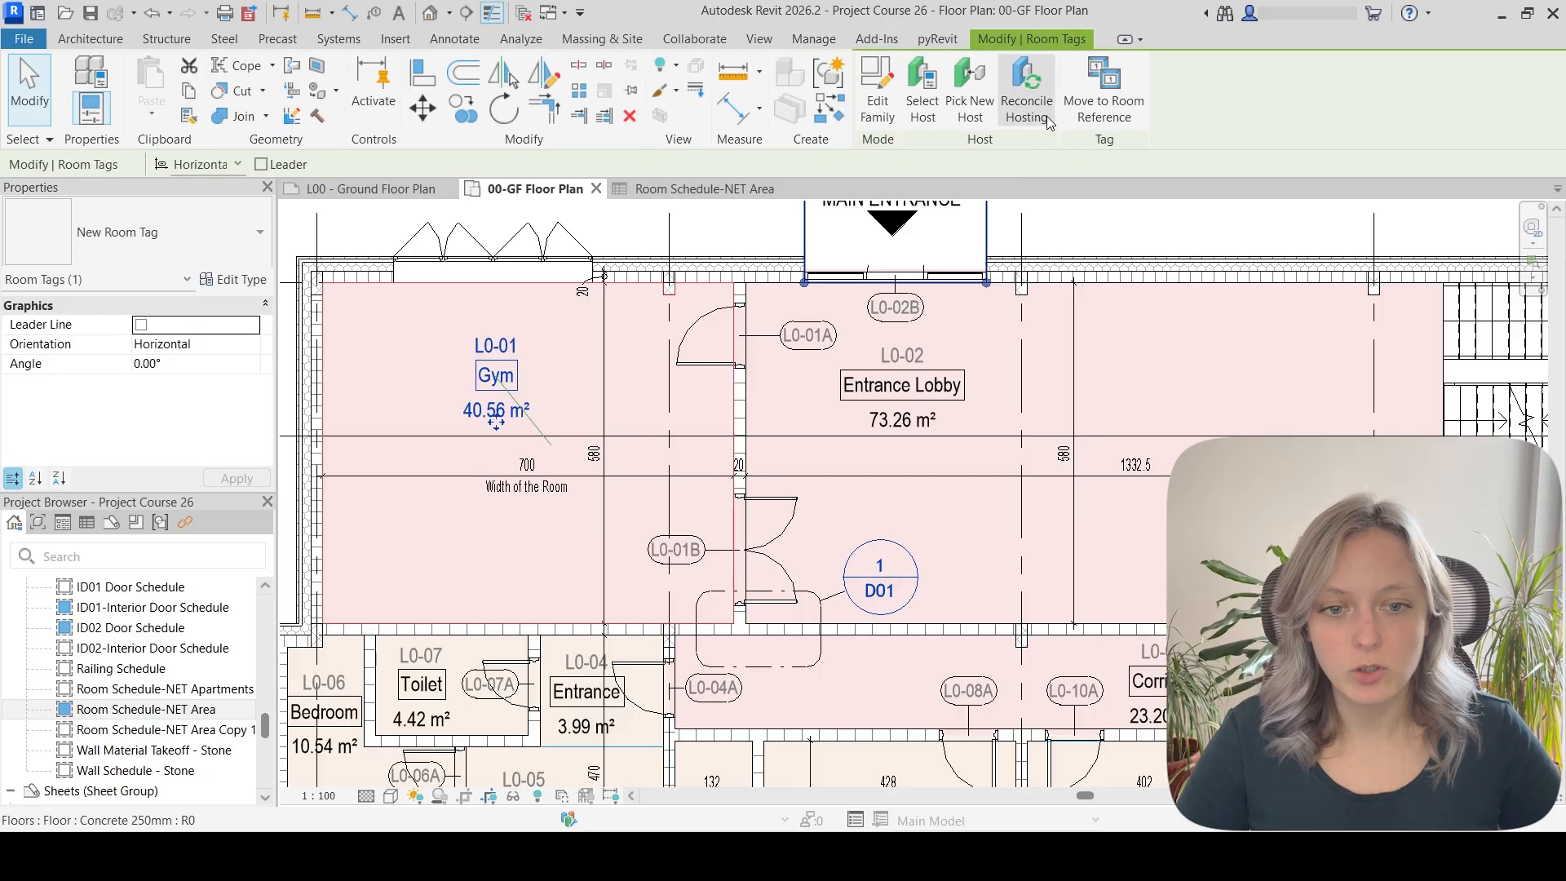
click(873, 97)
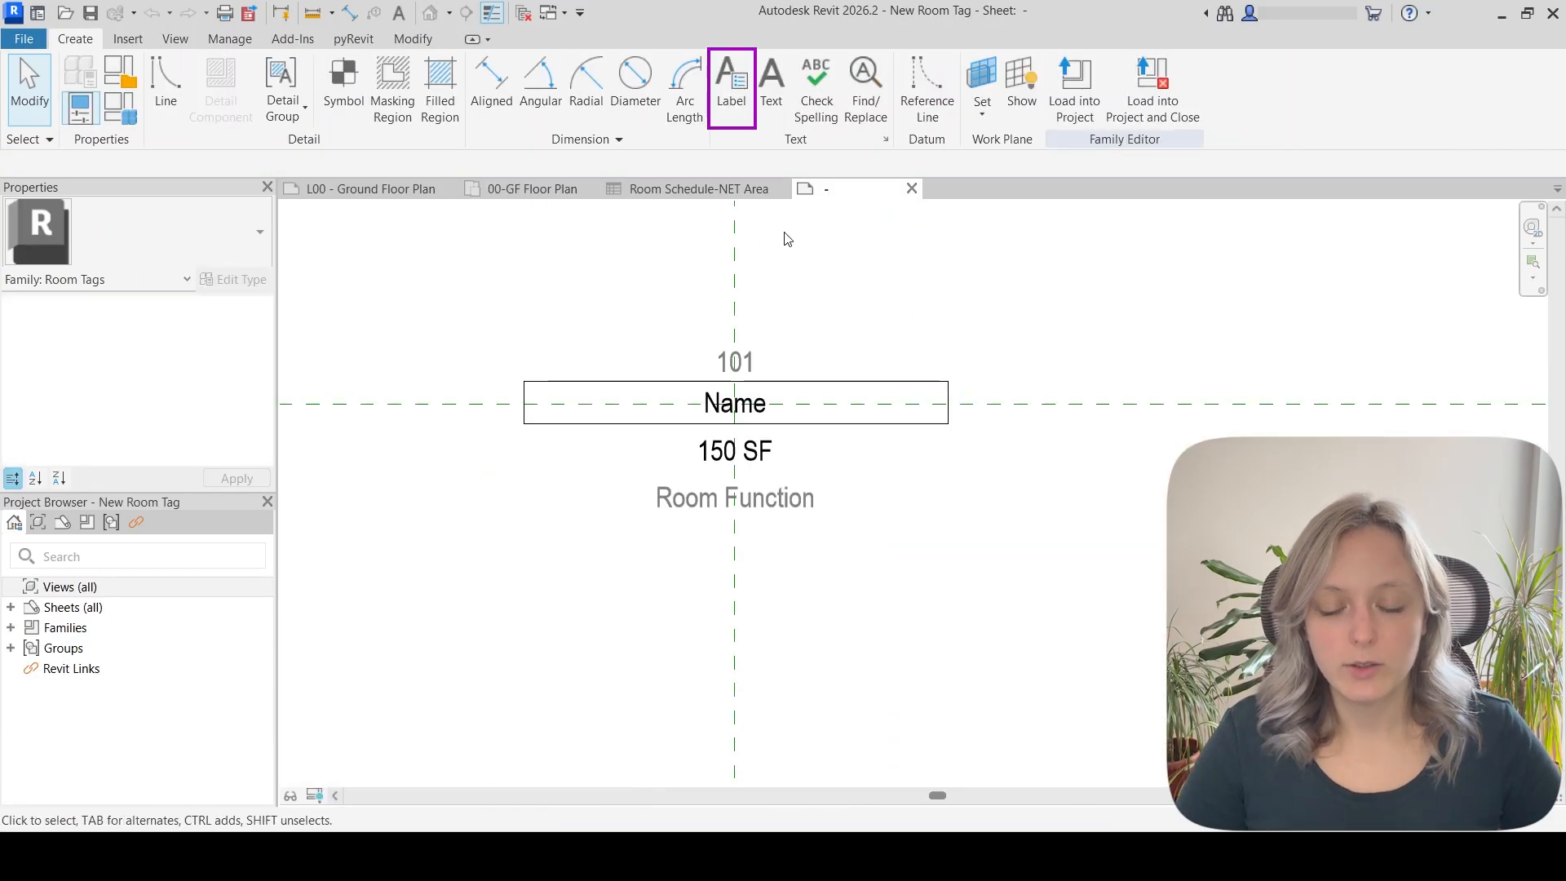
Start a label below Room Function in the tag and add the shared parameter Room Type from the Room Parameters group to its available fields
click(732, 105)
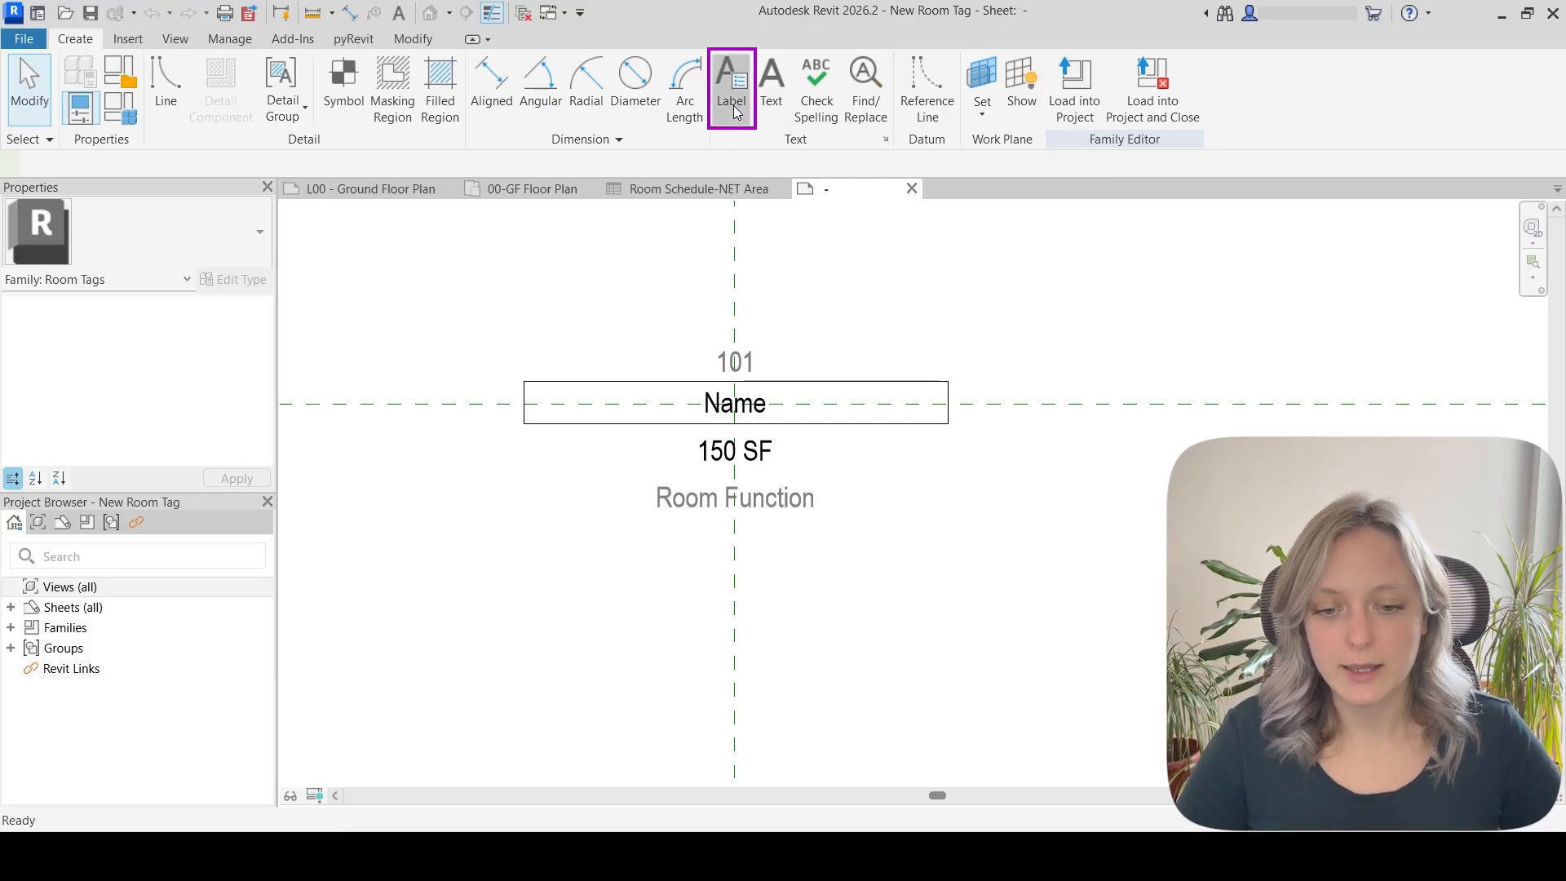
click(733, 563)
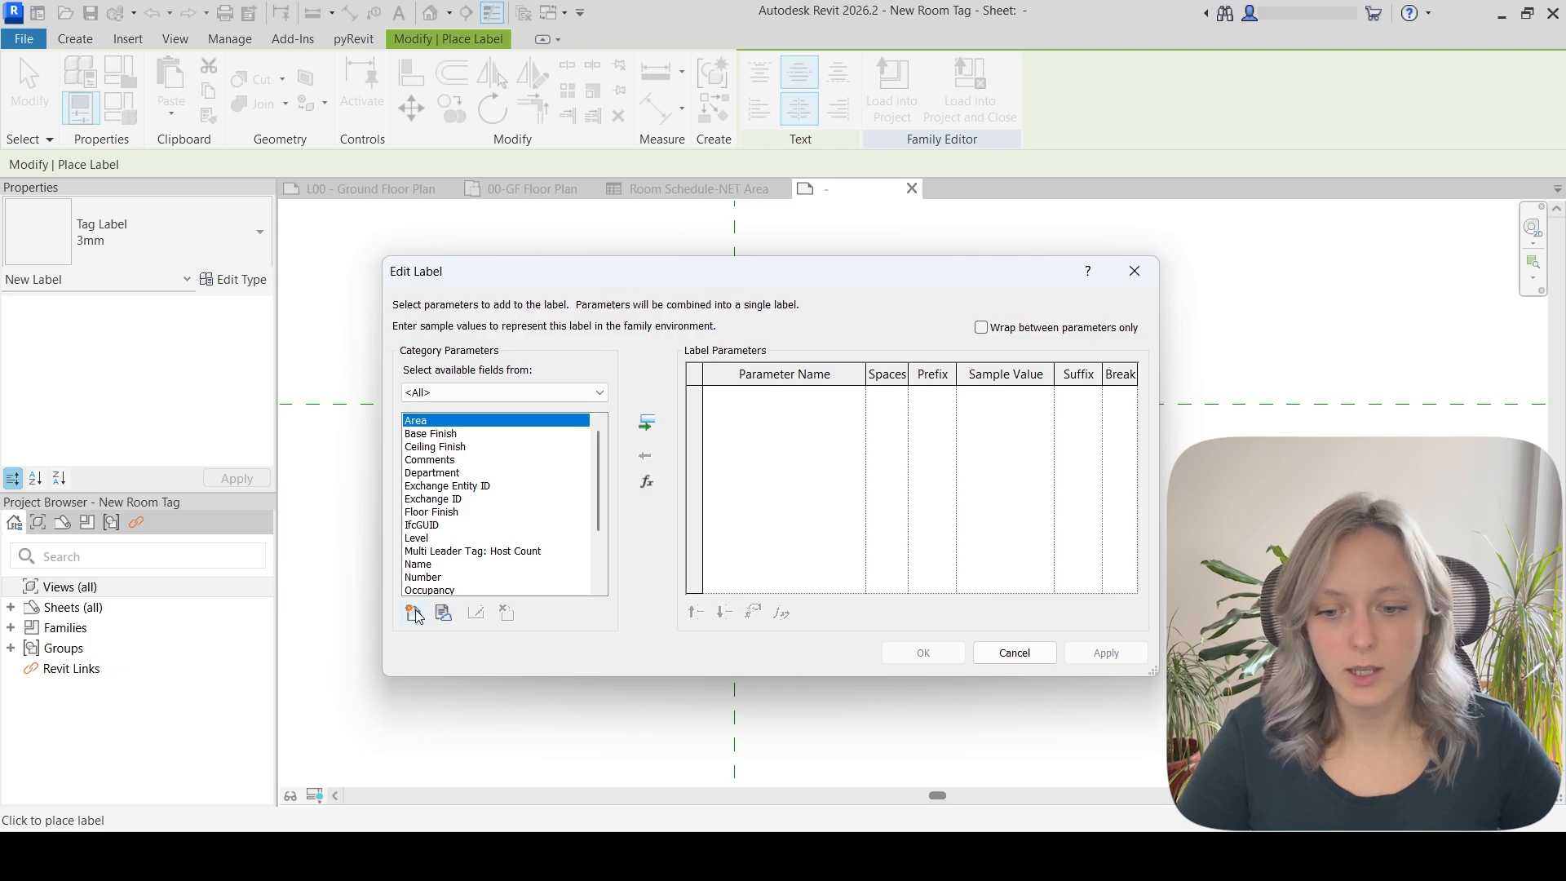
scroll(488, 578, down, 2)
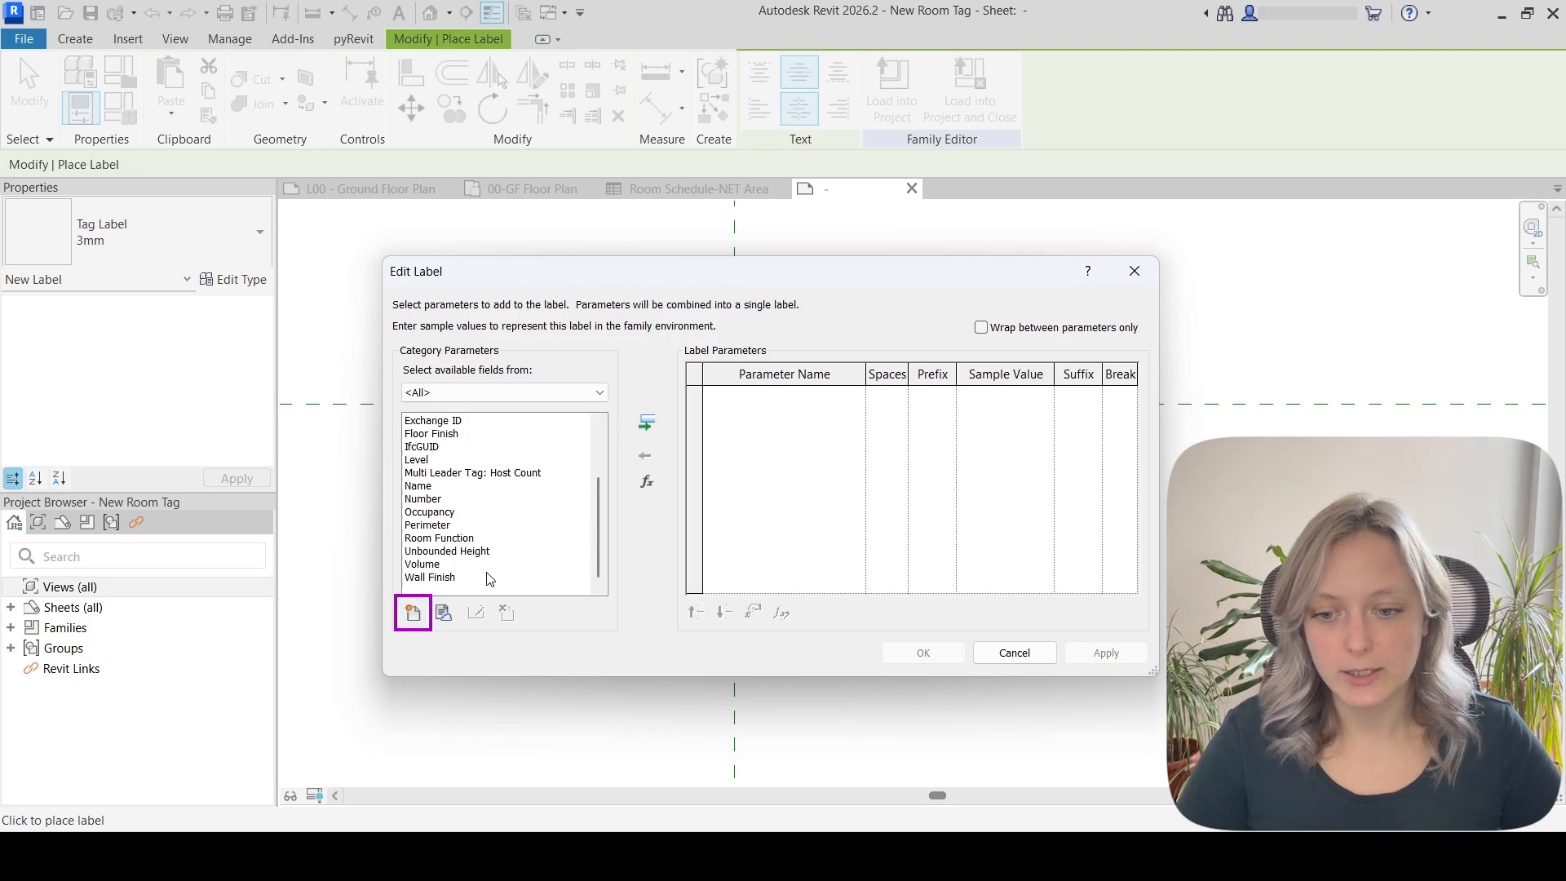
click(414, 614)
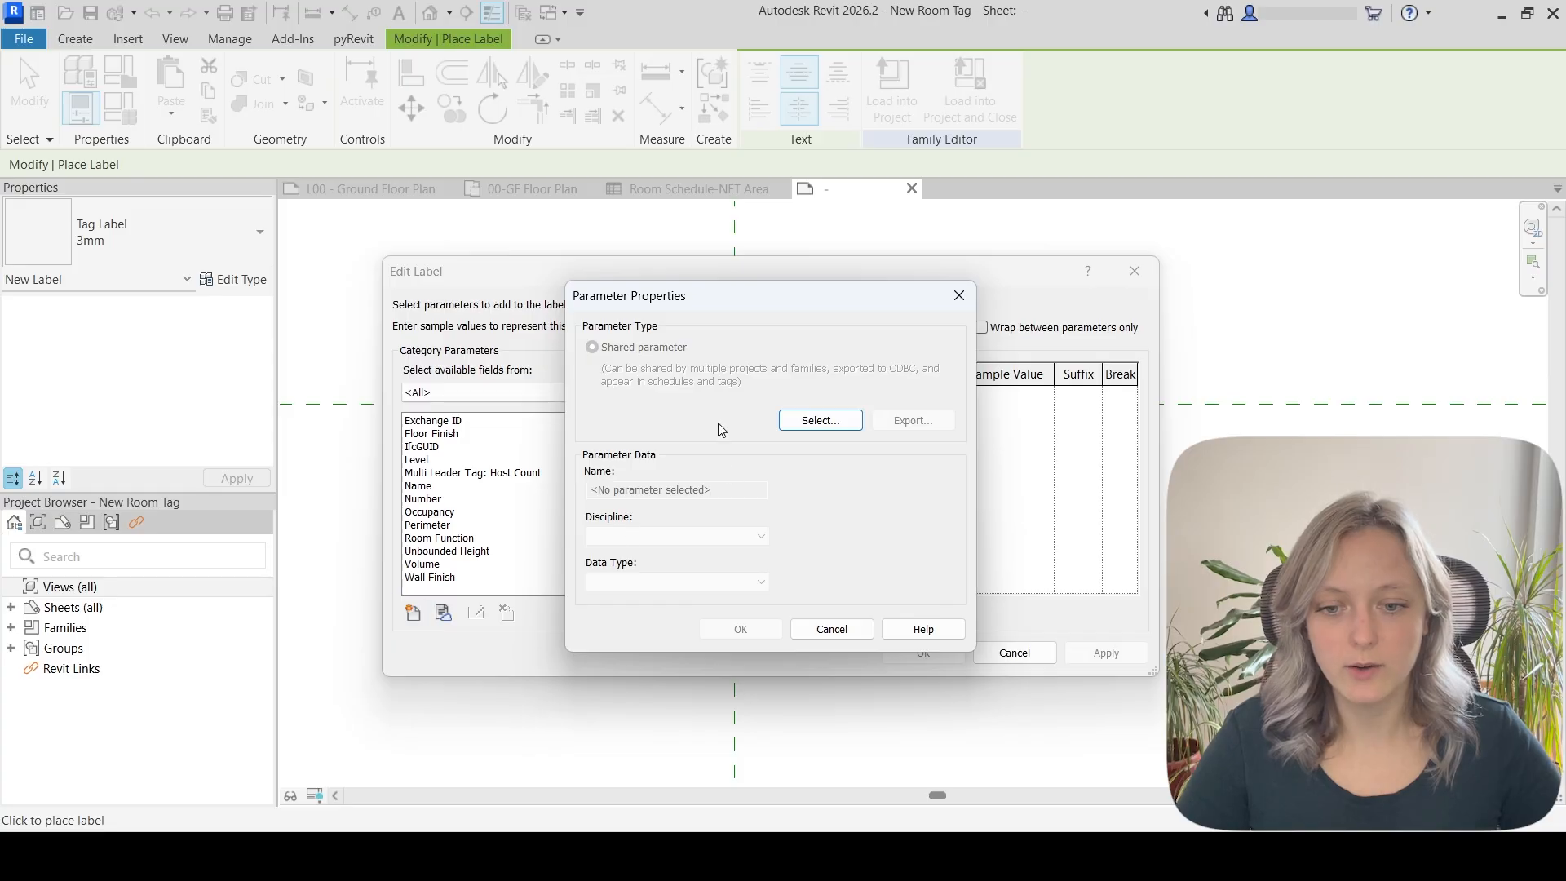
click(820, 420)
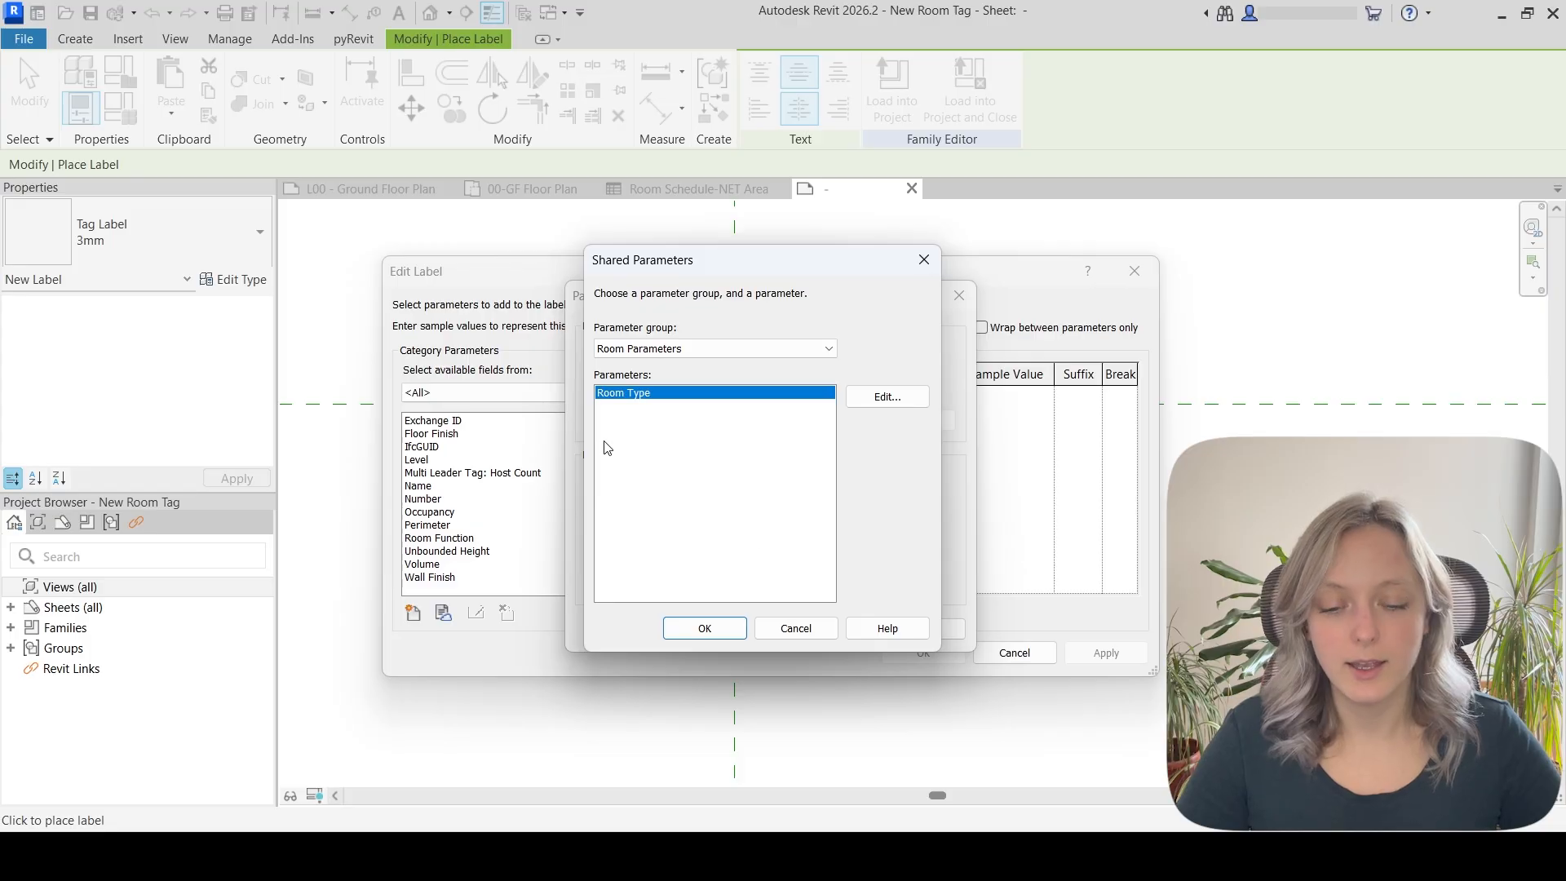
click(690, 629)
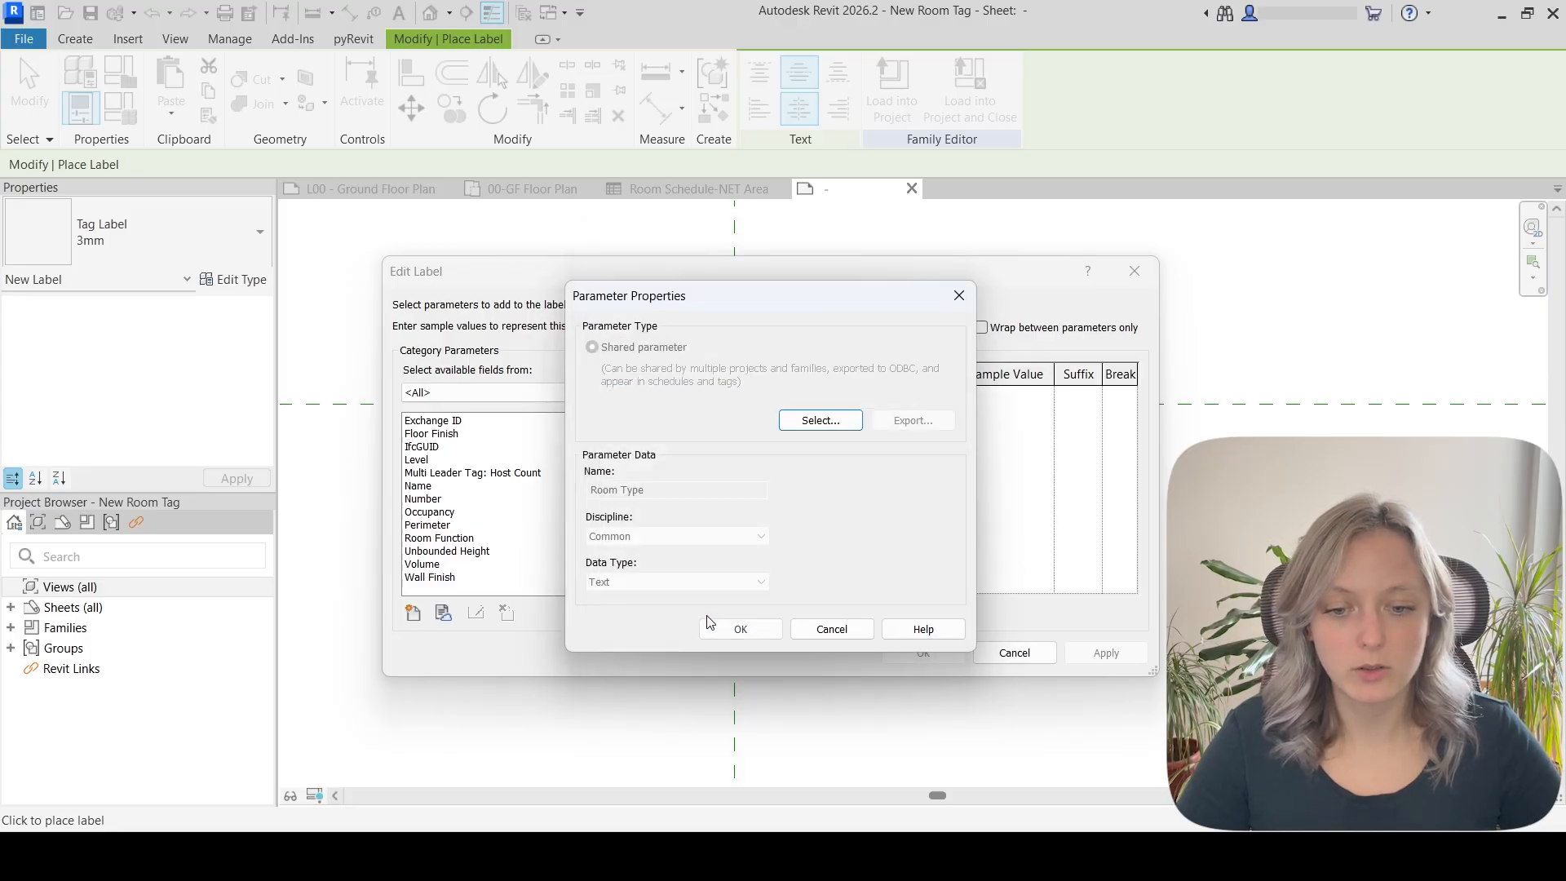
click(744, 633)
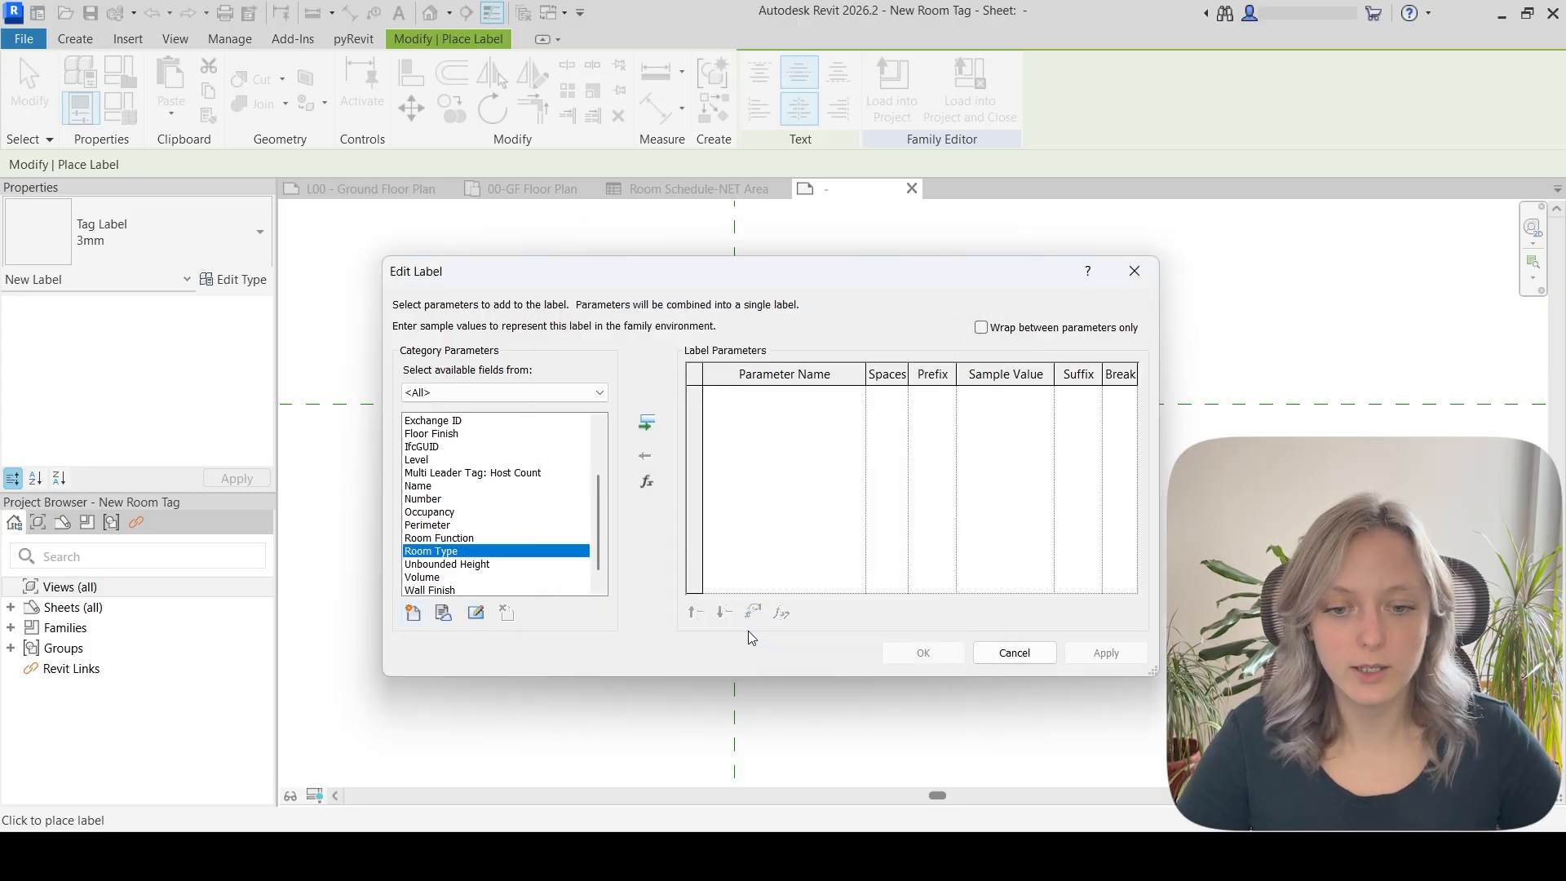
Add the Room Type parameter to the new label and finish placing it
click(649, 428)
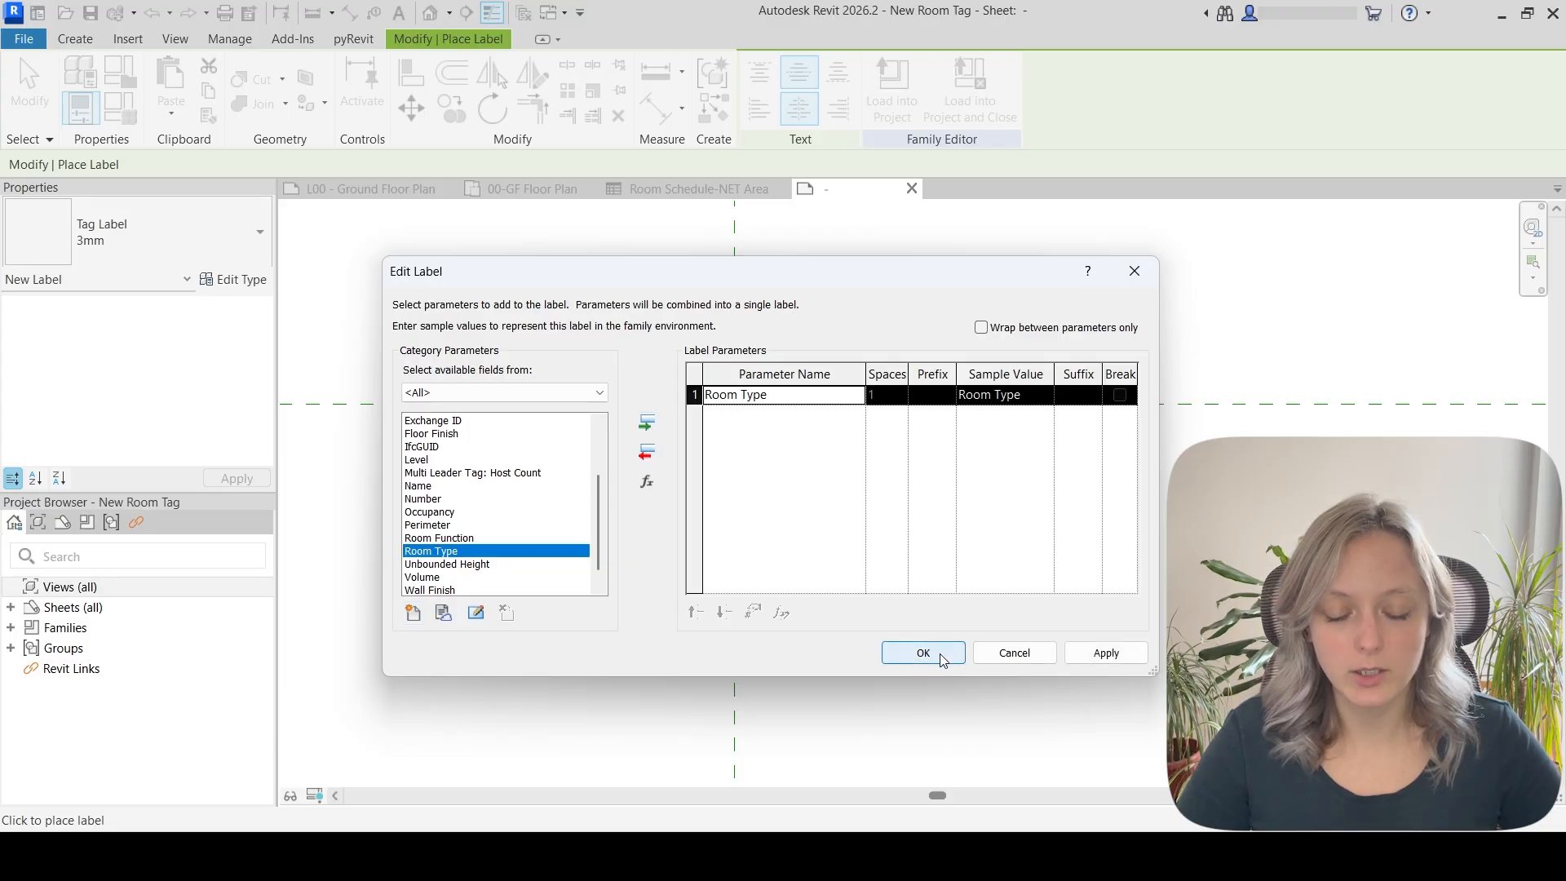
click(923, 652)
key(Escape)
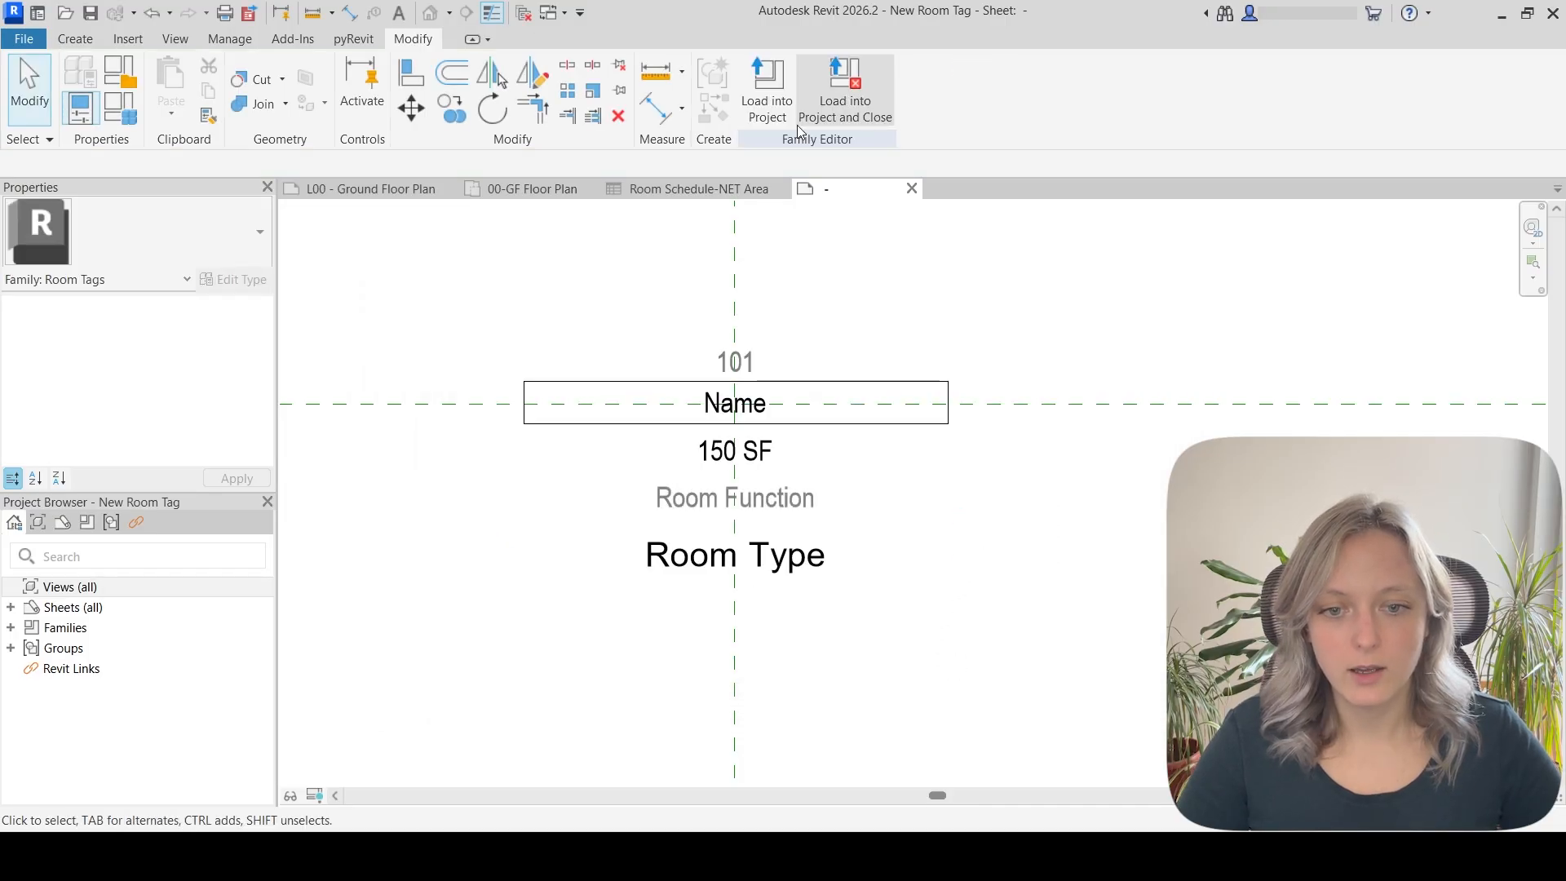
Load the edited room tag into the project and move the Gym's tag clear of the room width dimension text
click(767, 94)
click(665, 359)
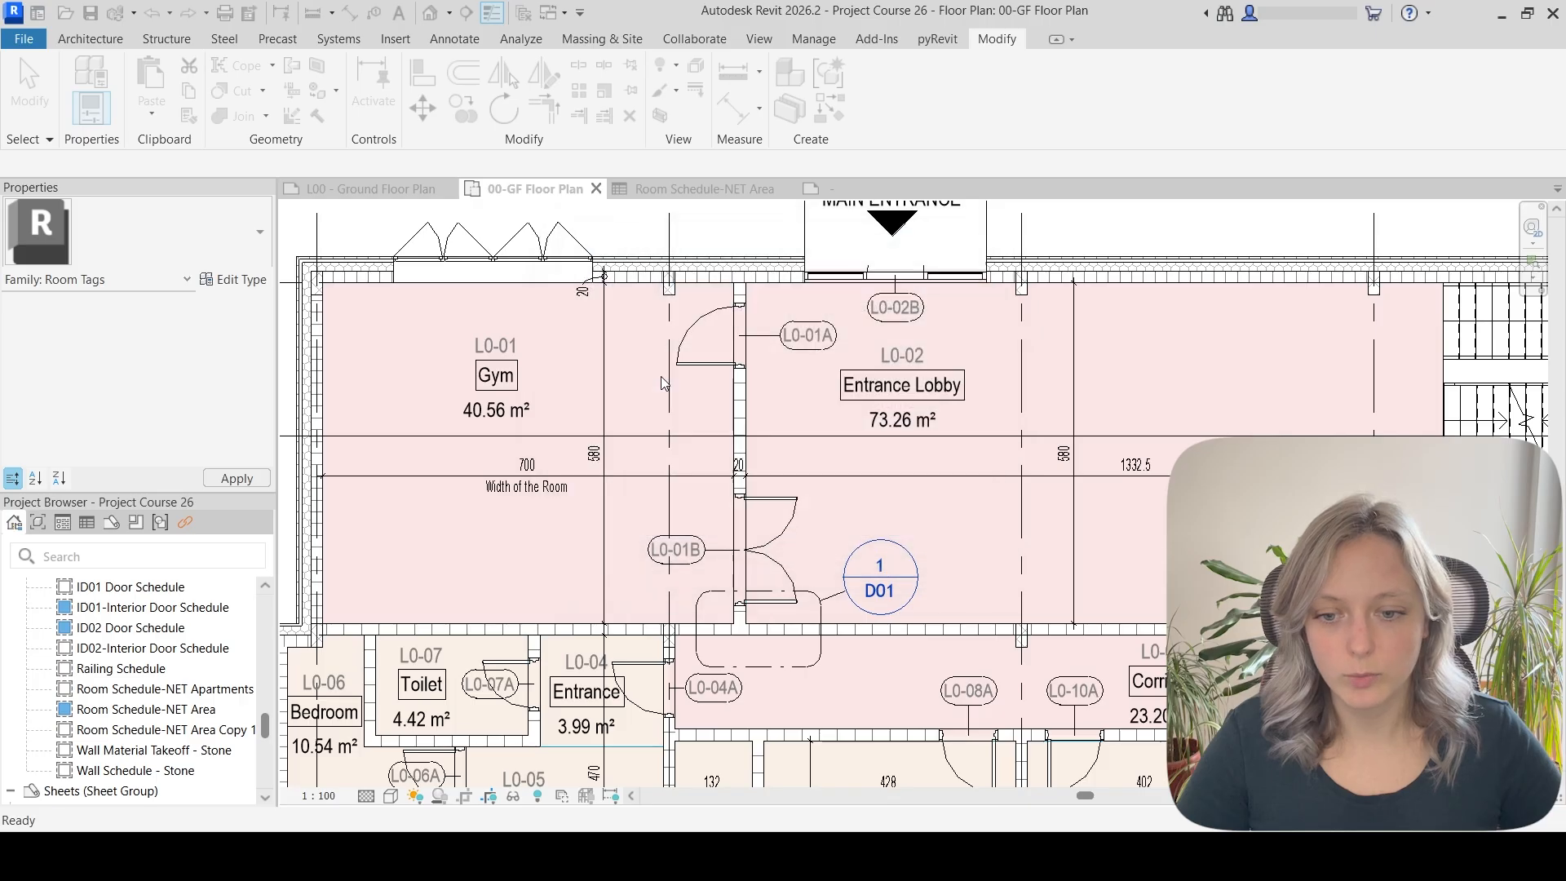
scroll(529, 489, up, 2)
click(530, 493)
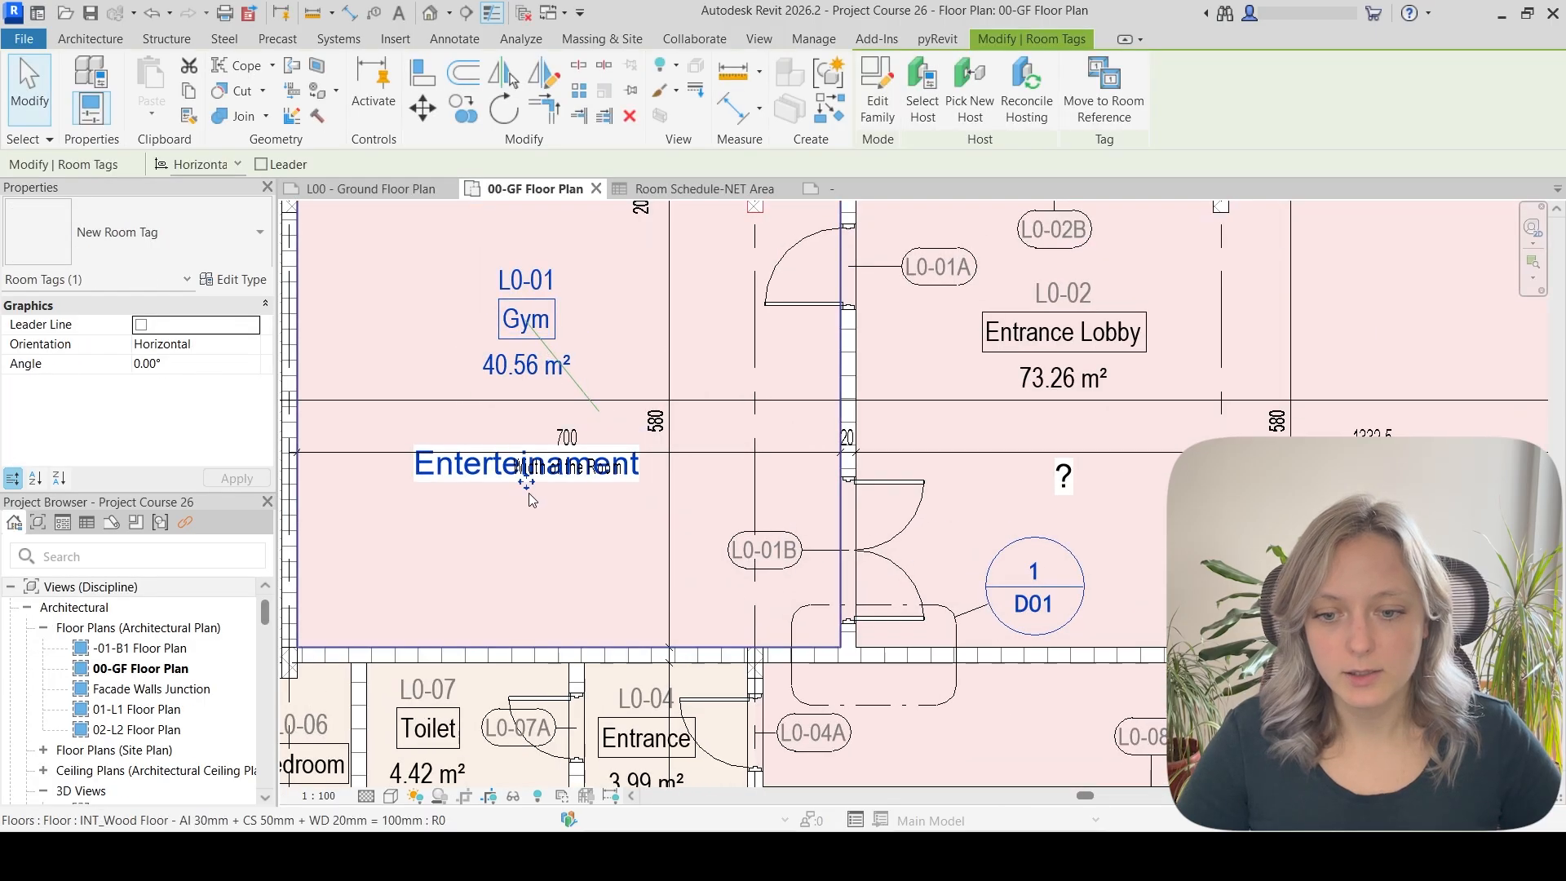
drag(532, 499, 437, 543)
key(Escape)
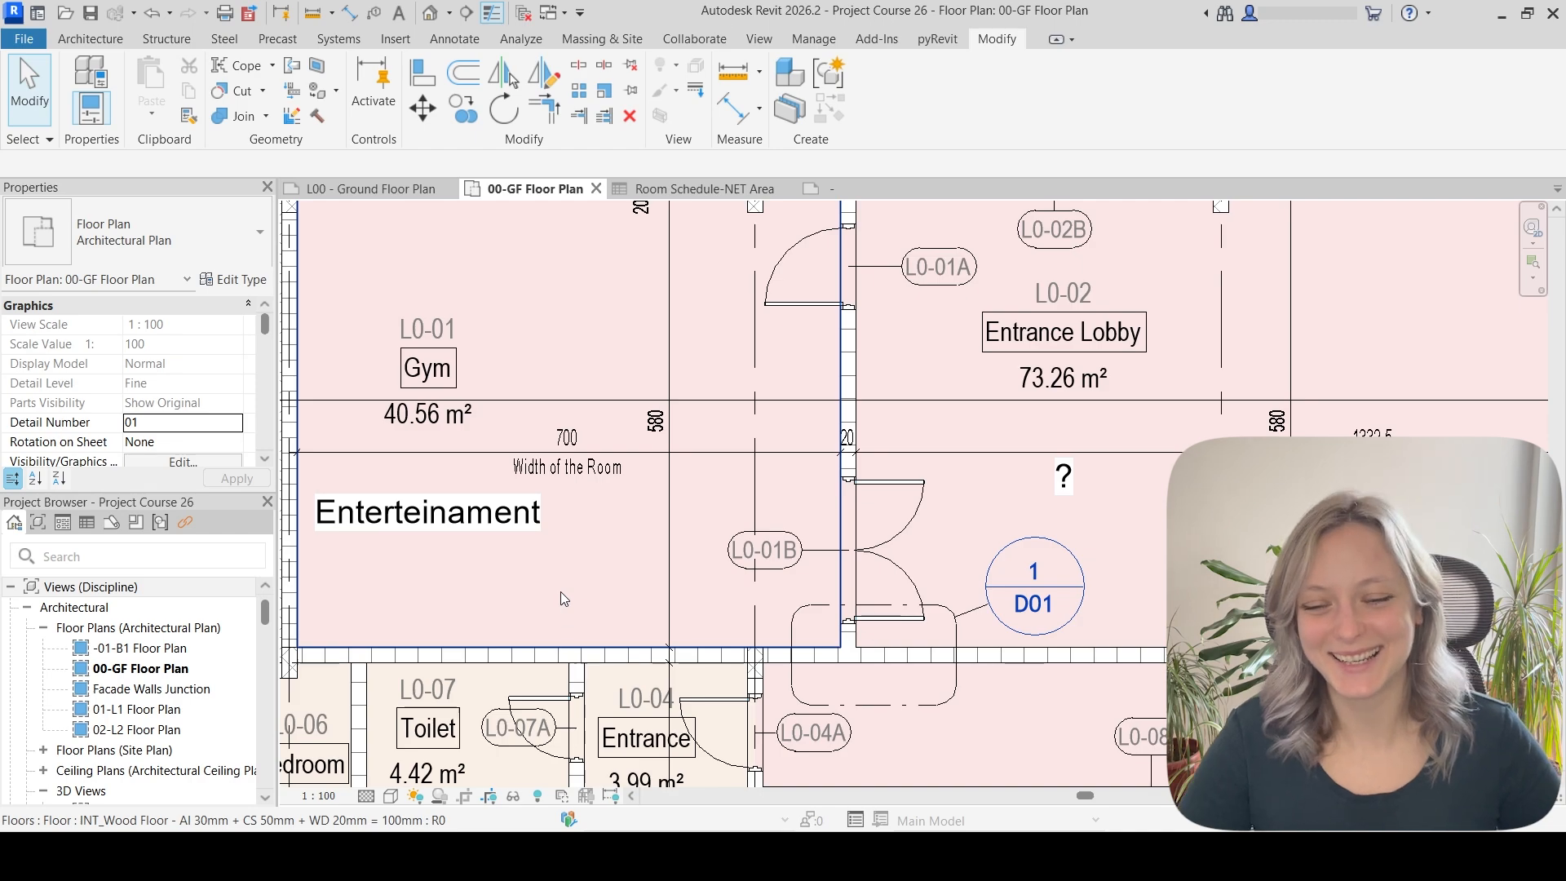
scroll(562, 596, down, 3)
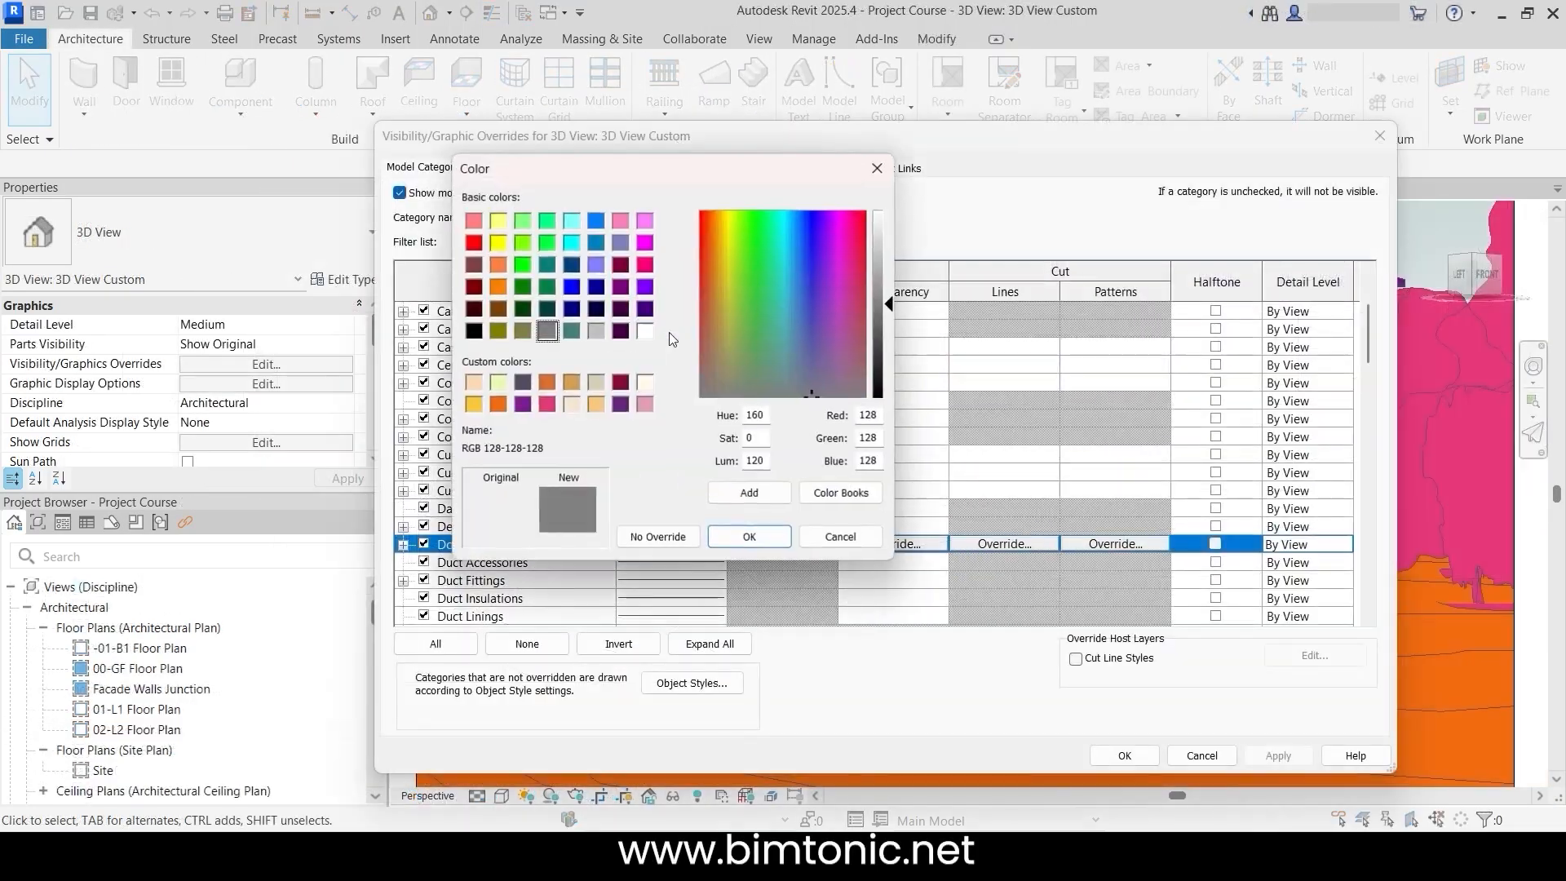
click(523, 404)
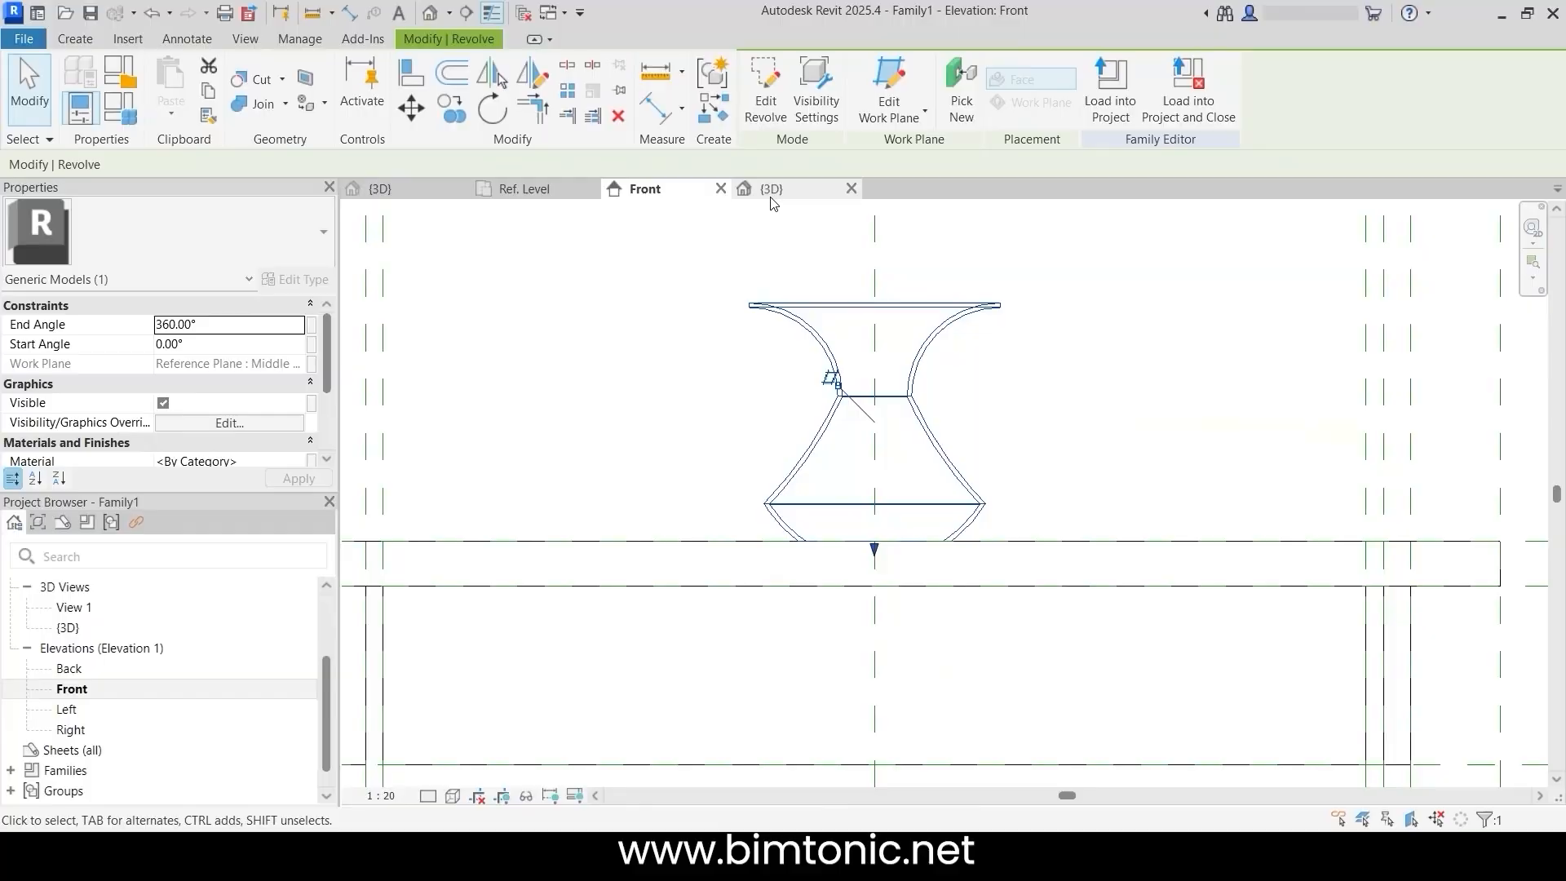
click(771, 189)
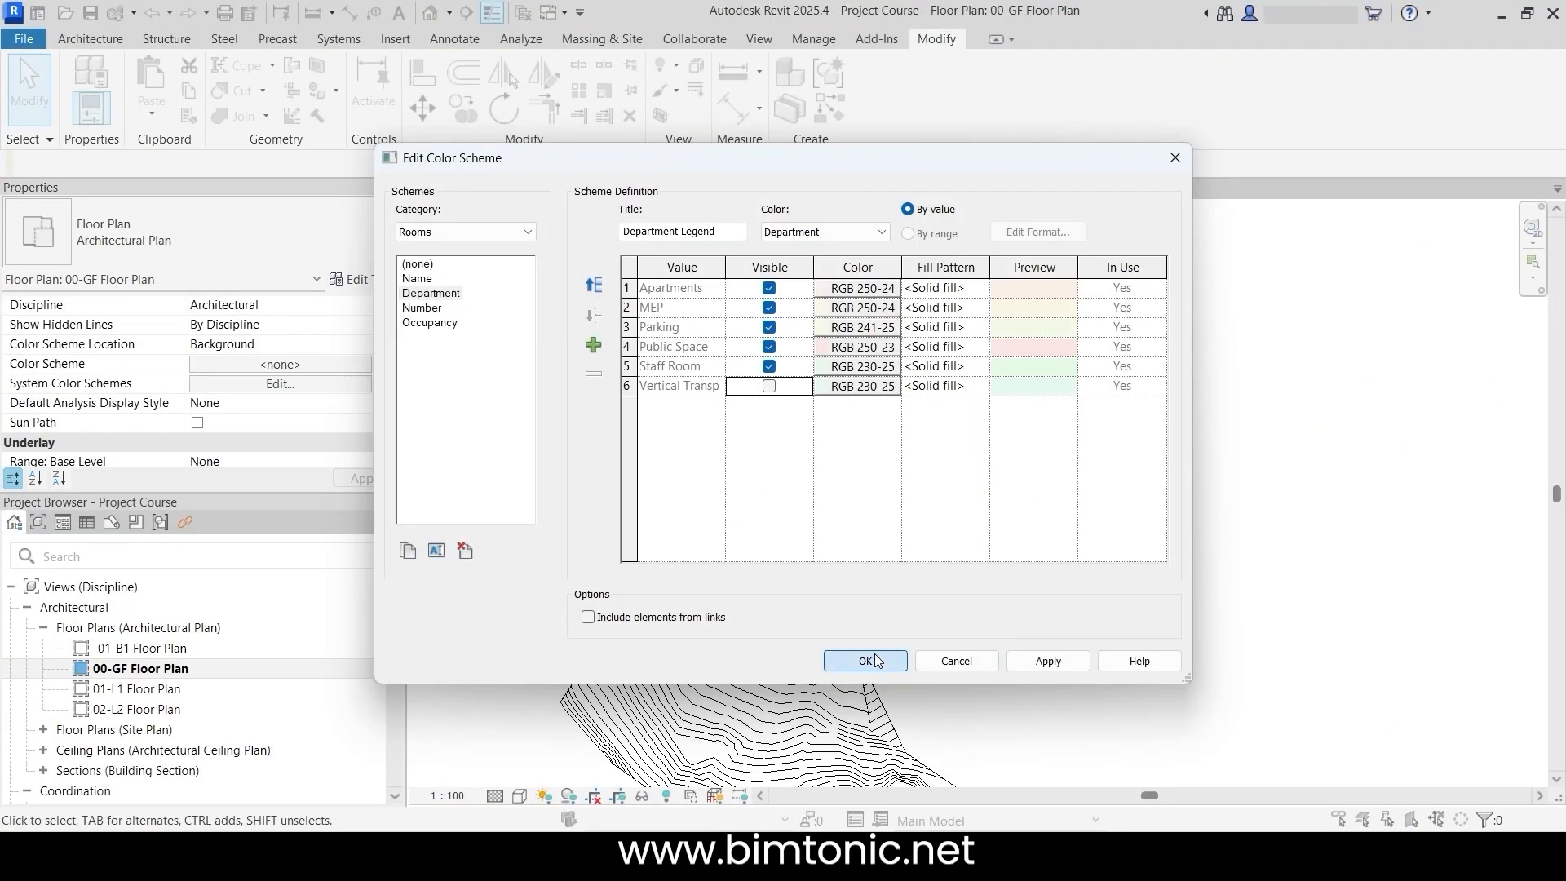
click(866, 661)
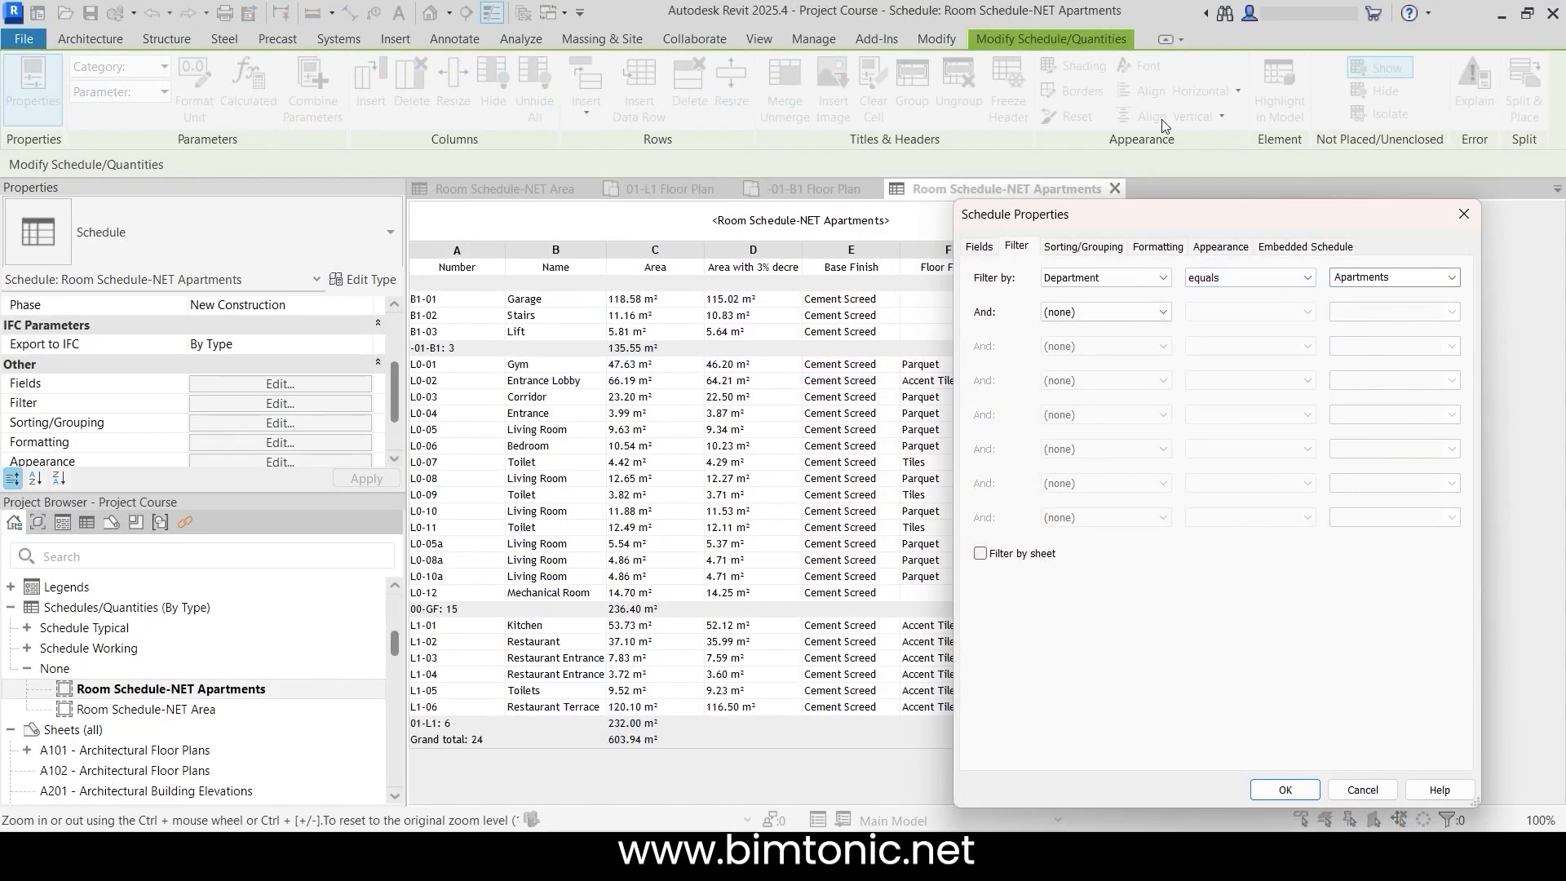
click(1275, 793)
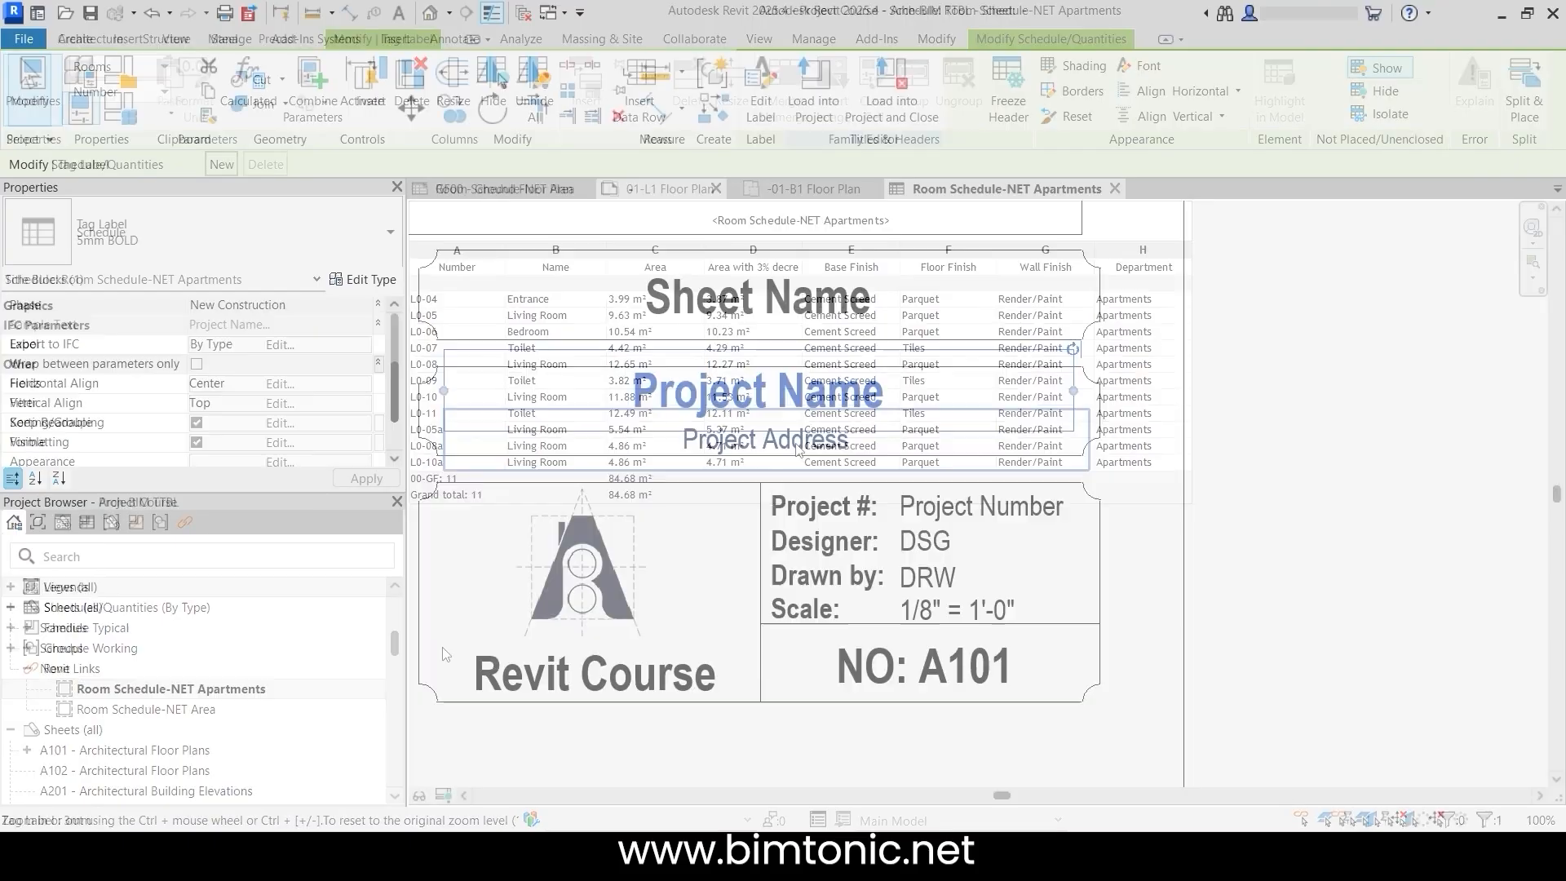
click(438, 433)
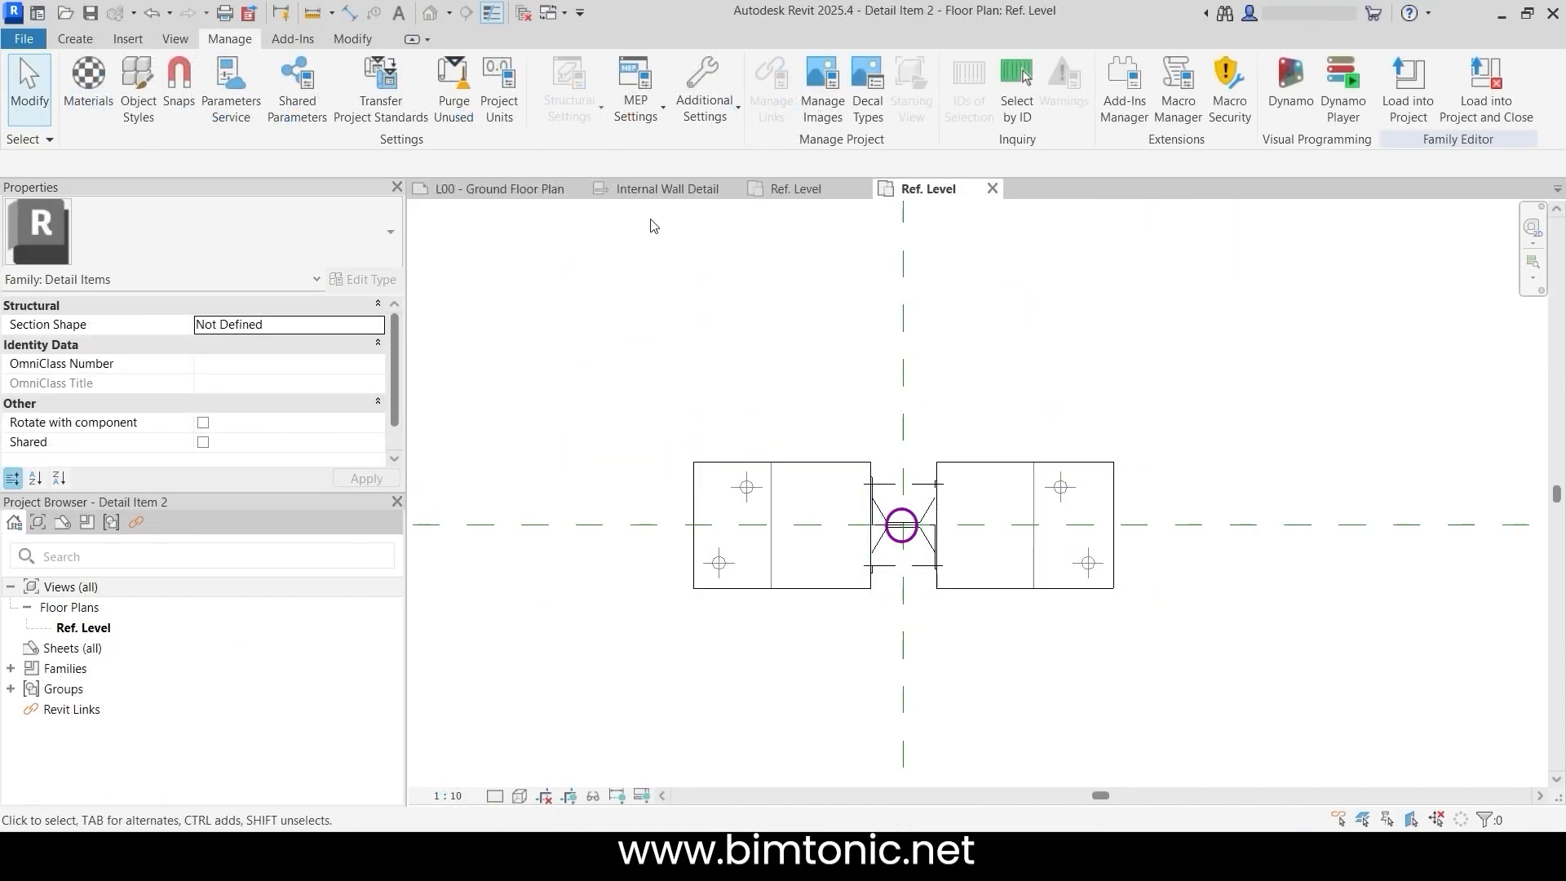
click(667, 189)
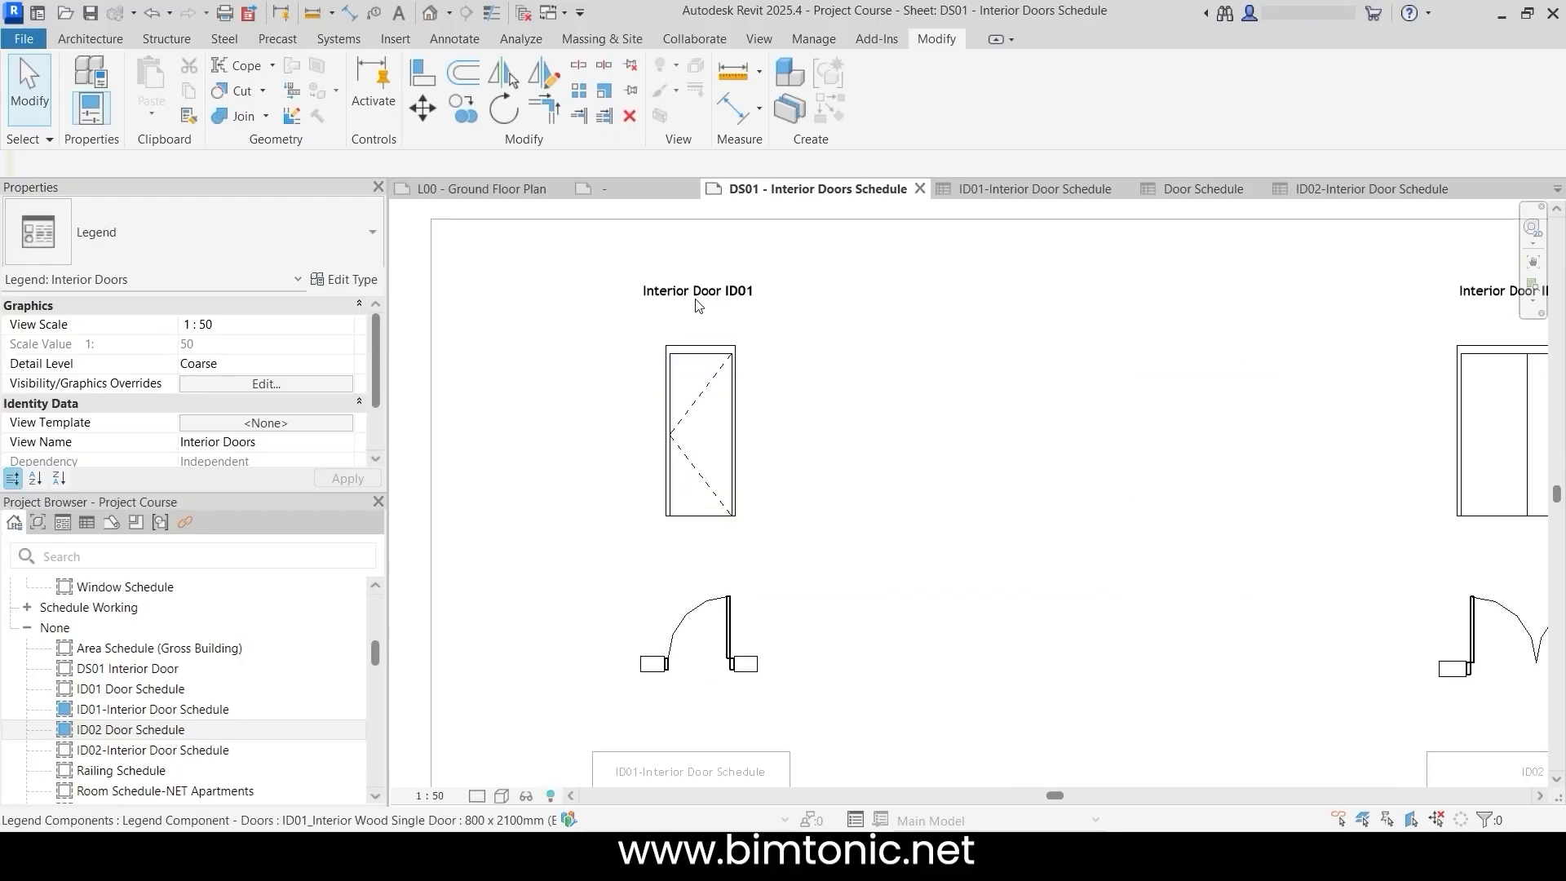
key(d)
key(i)
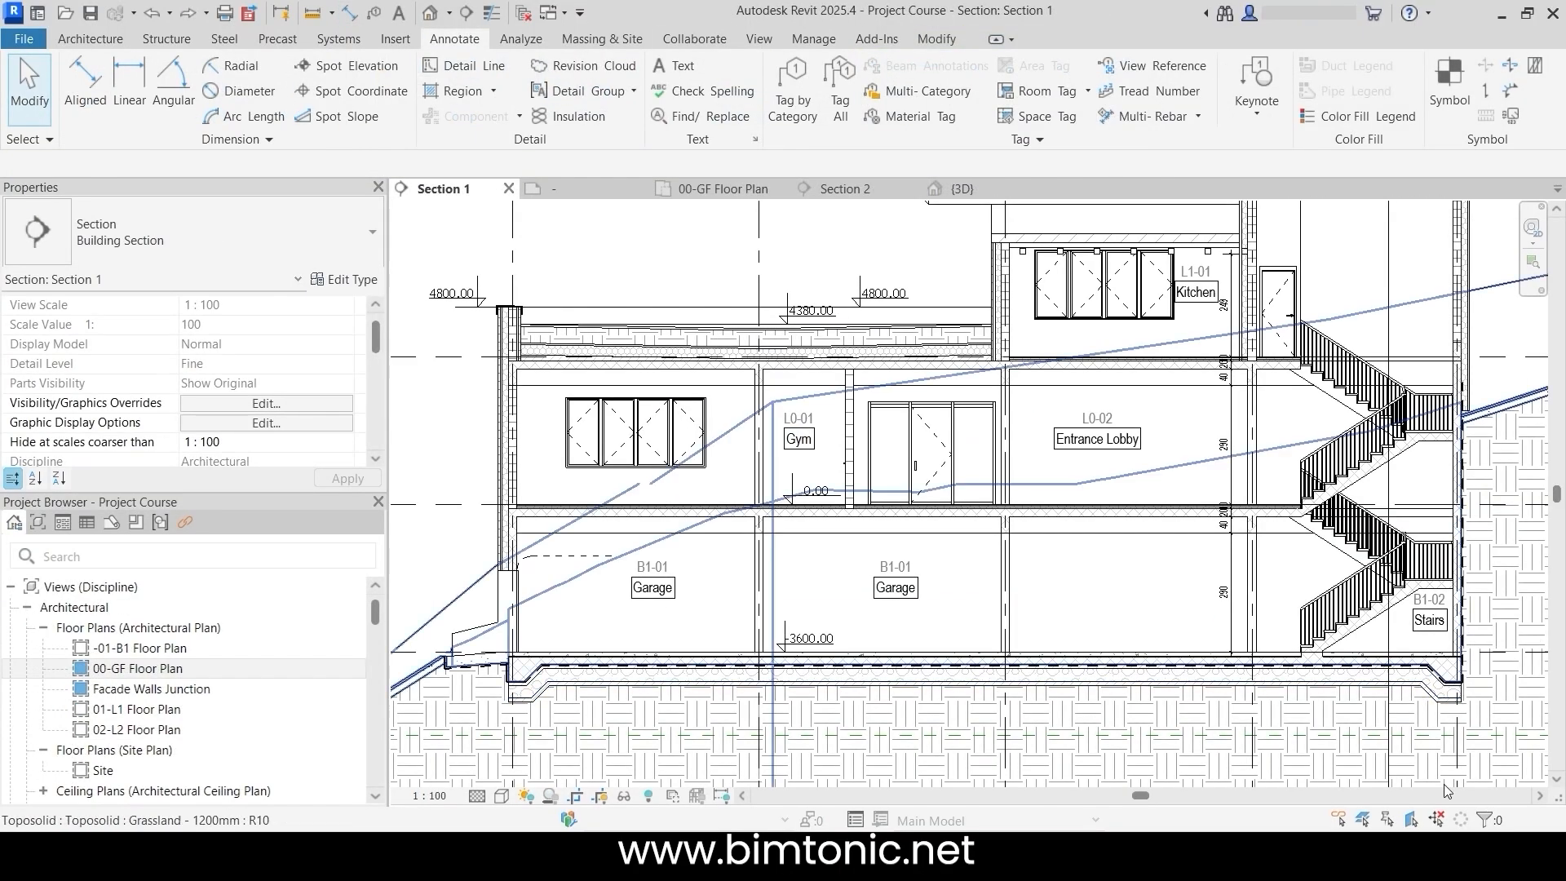
scroll(1194, 710, up, 2)
scroll(1193, 710, down, 1)
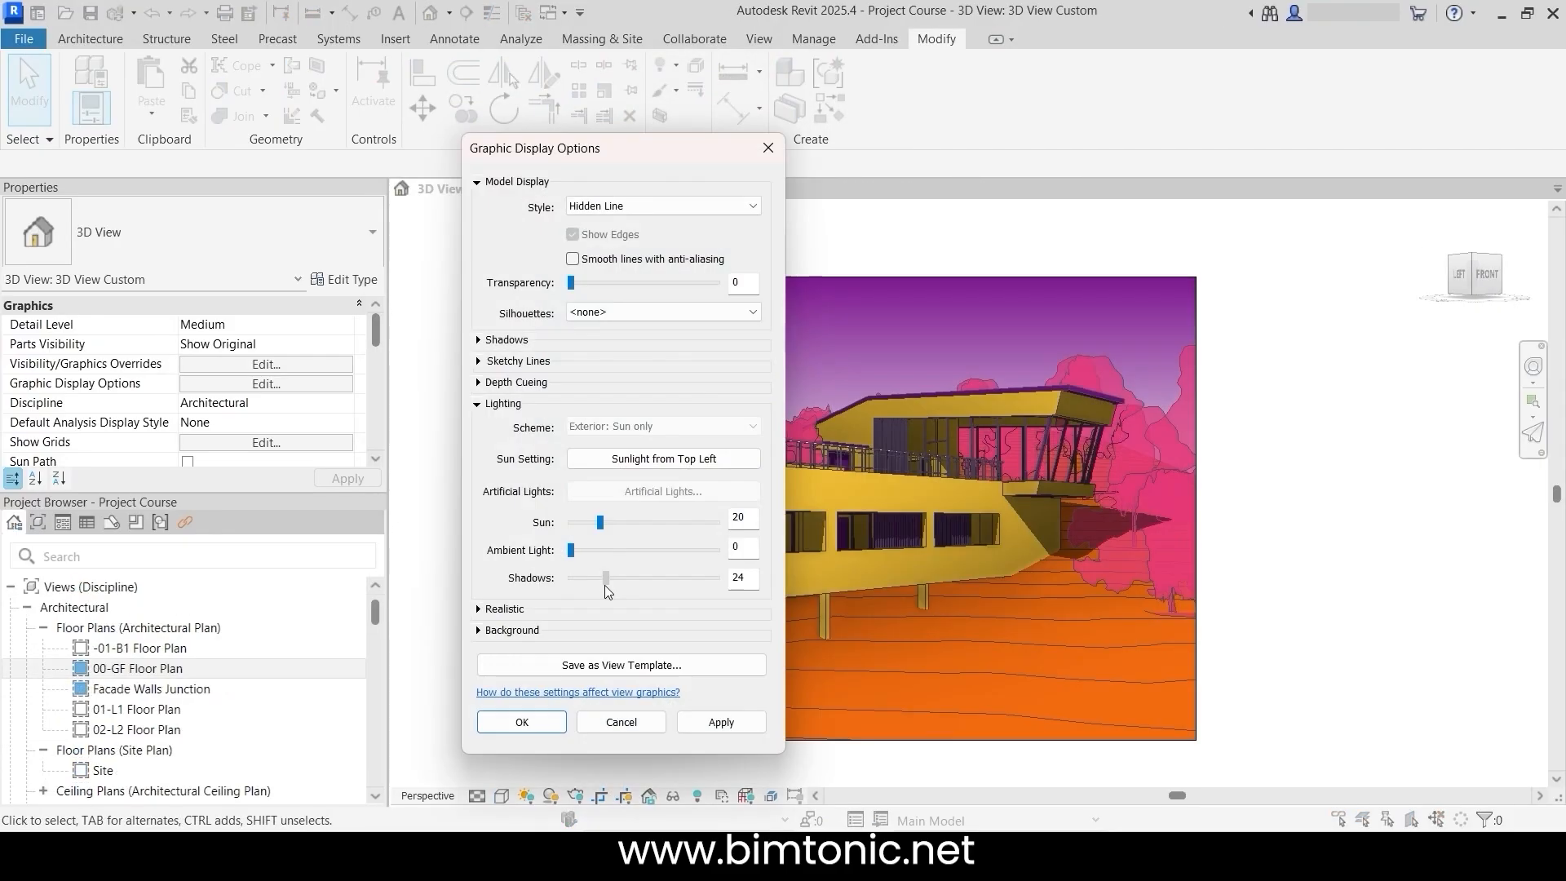
click(548, 722)
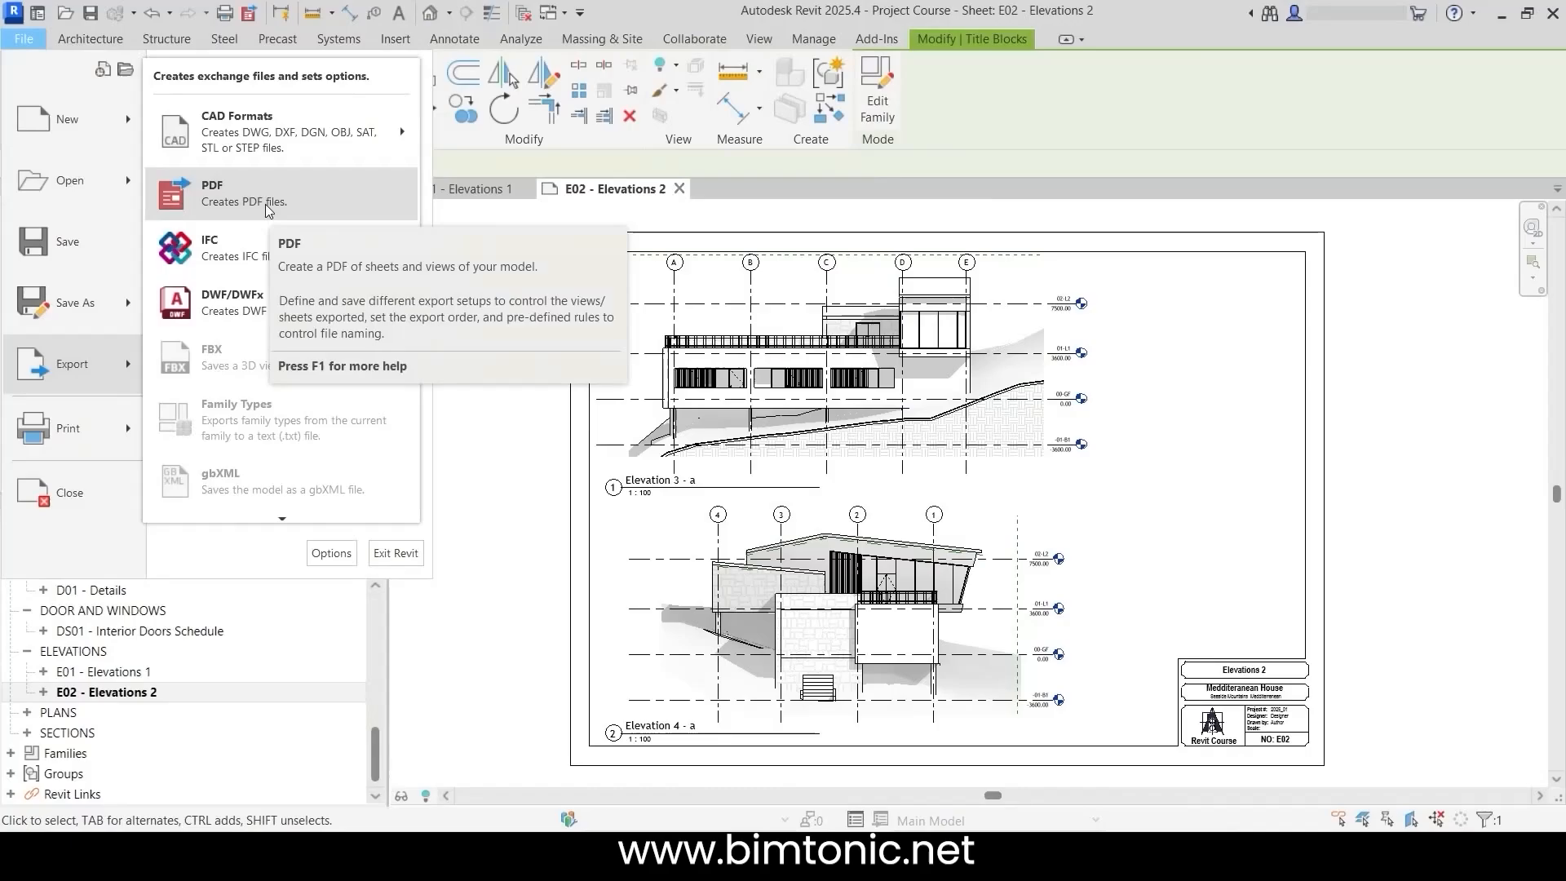
click(268, 211)
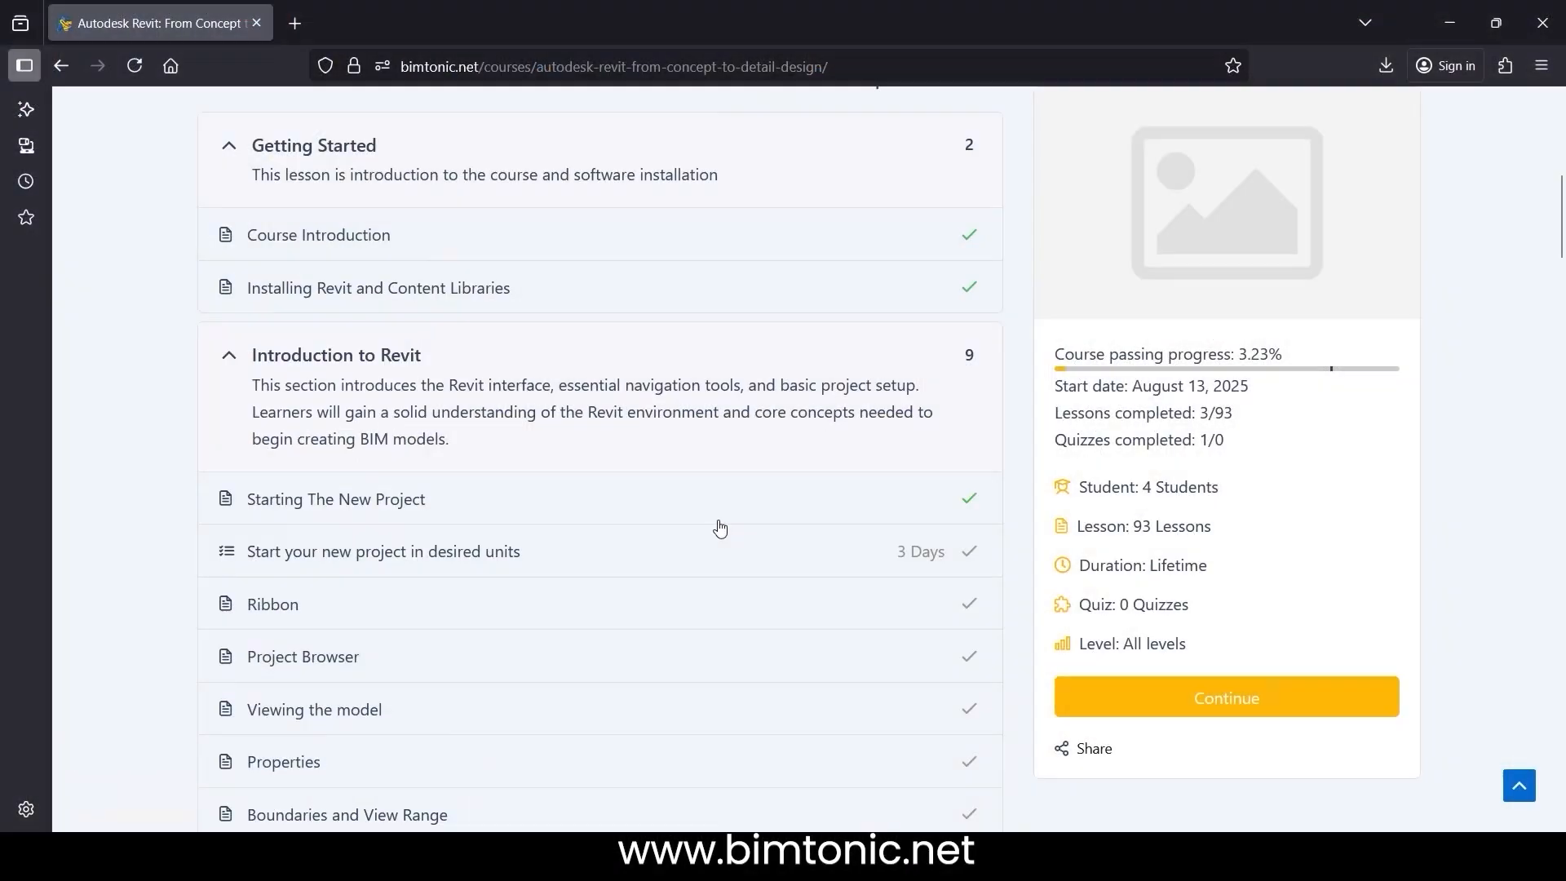
Open the Boundaries and View Range lesson from the Introduction to Revit section of the course curriculum
scroll(710, 518, down, 5)
click(709, 512)
scroll(706, 514, down, 6)
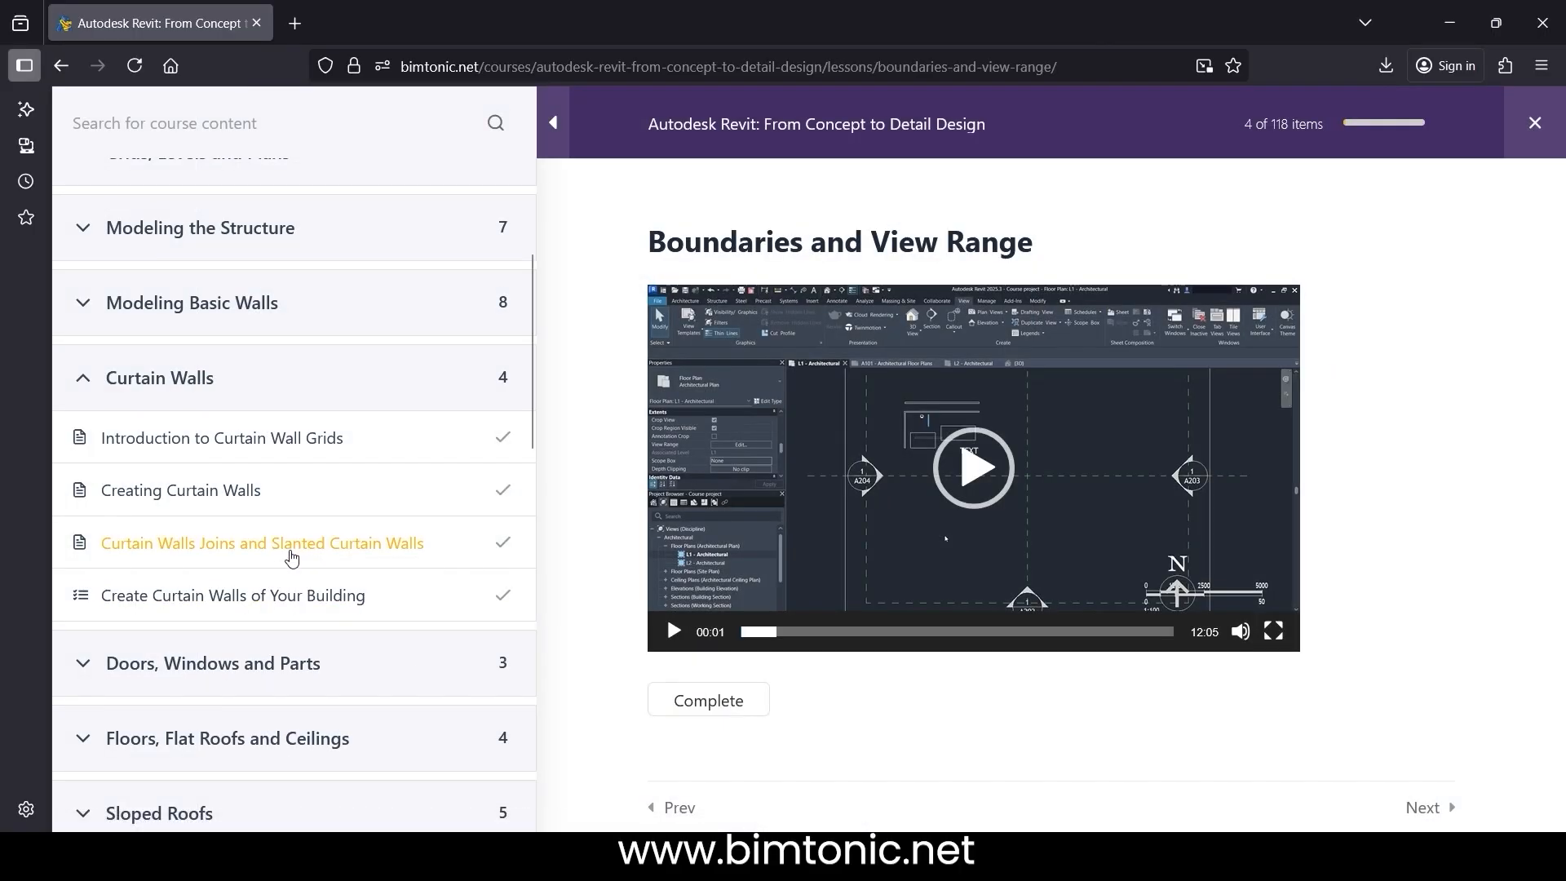
Play the Curtain Walls Joins and Slanted Curtain Walls lesson and mark it complete, then view the desired-units assignment's file upload section
click(286, 544)
click(971, 545)
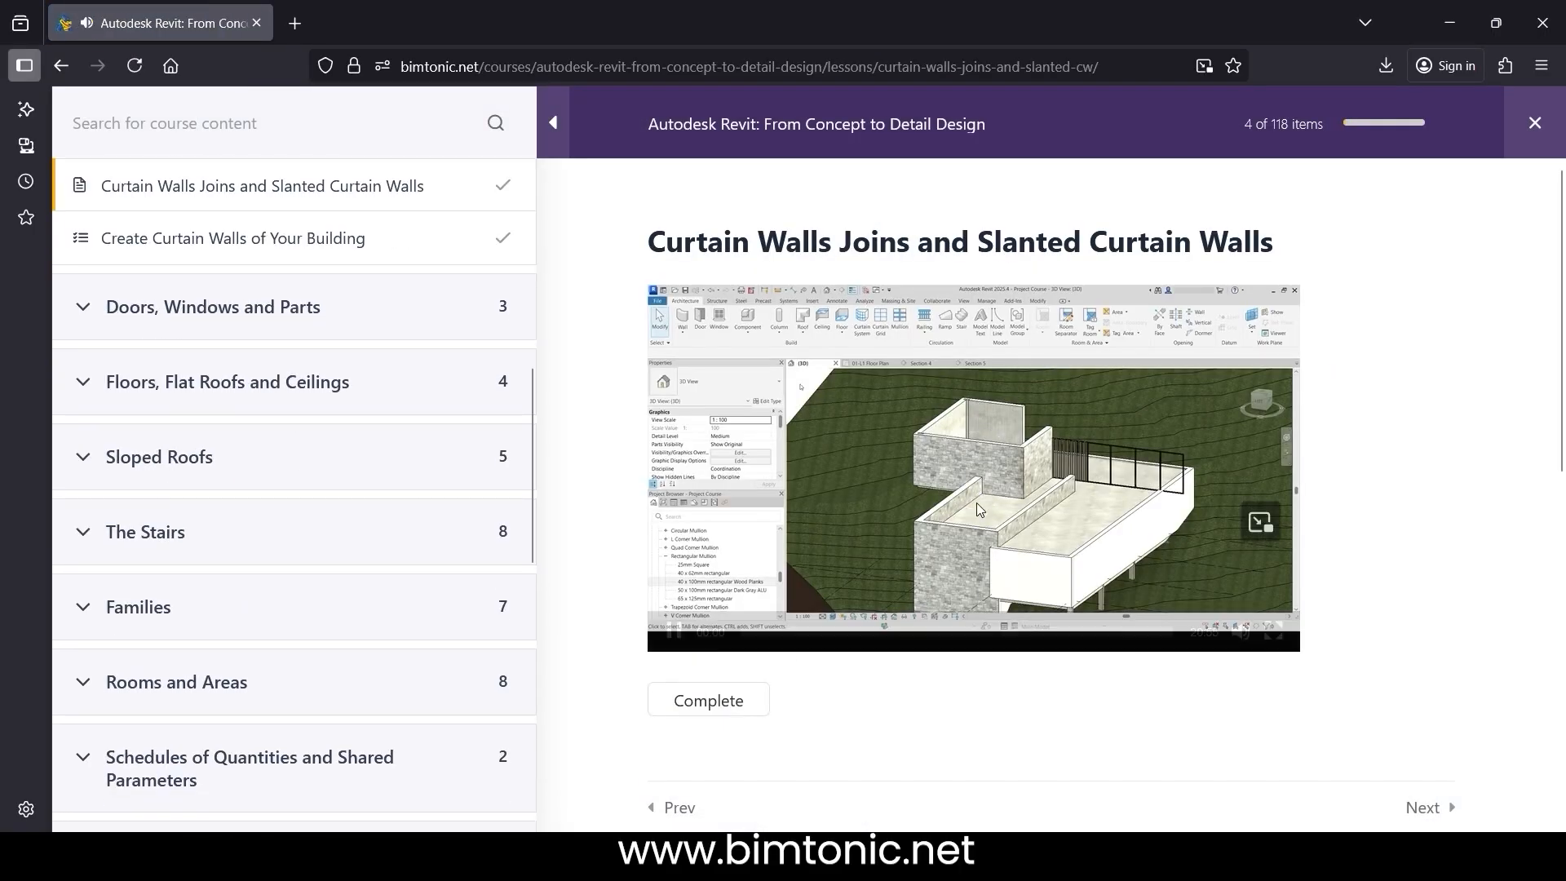
click(689, 698)
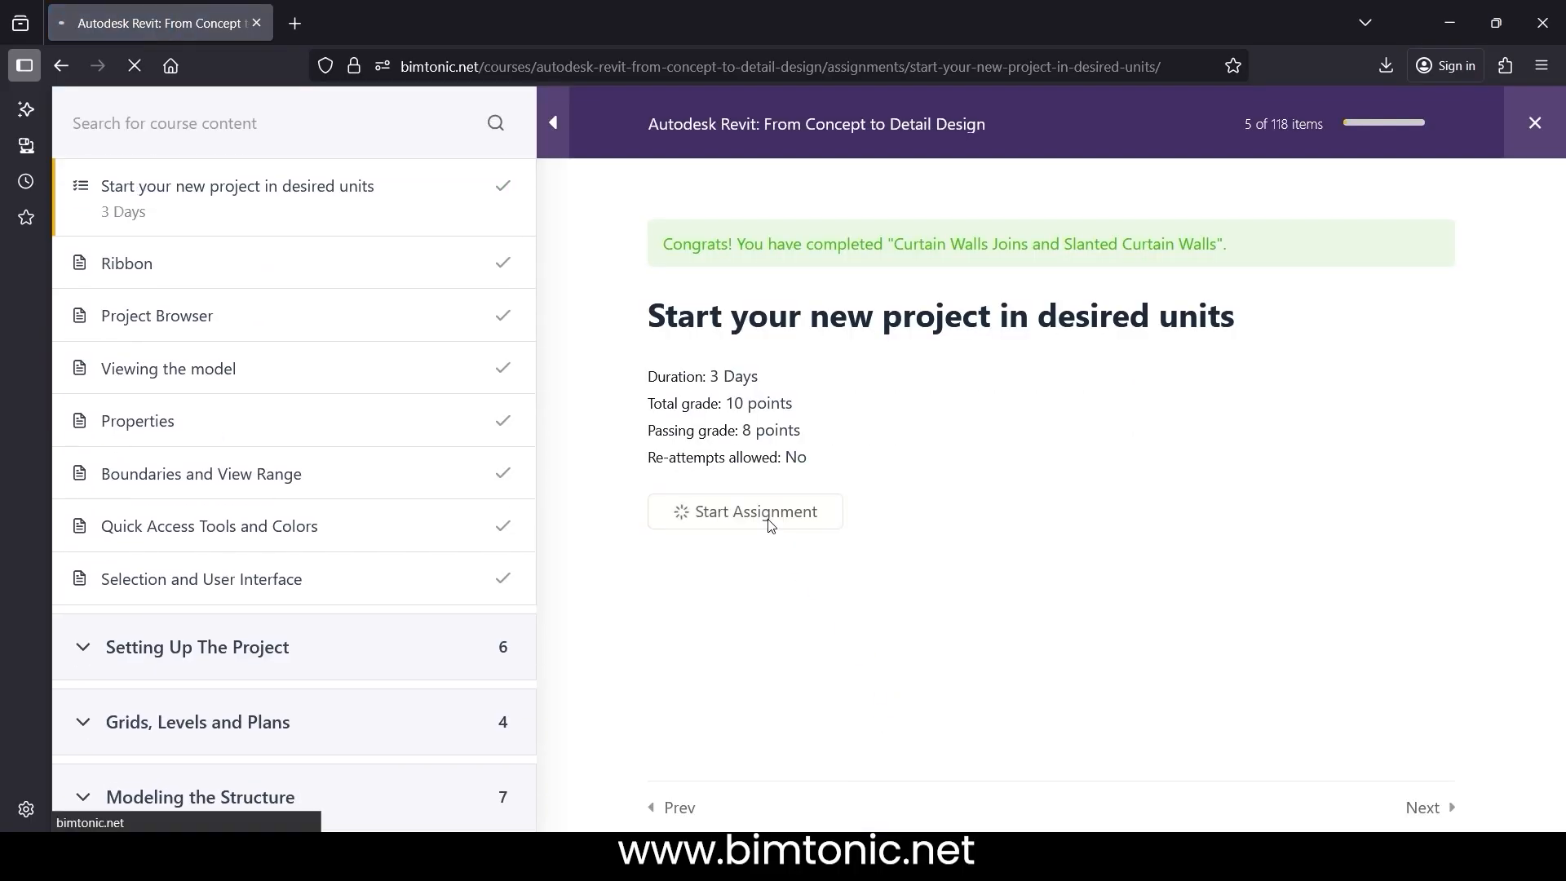
scroll(774, 525, down, 5)
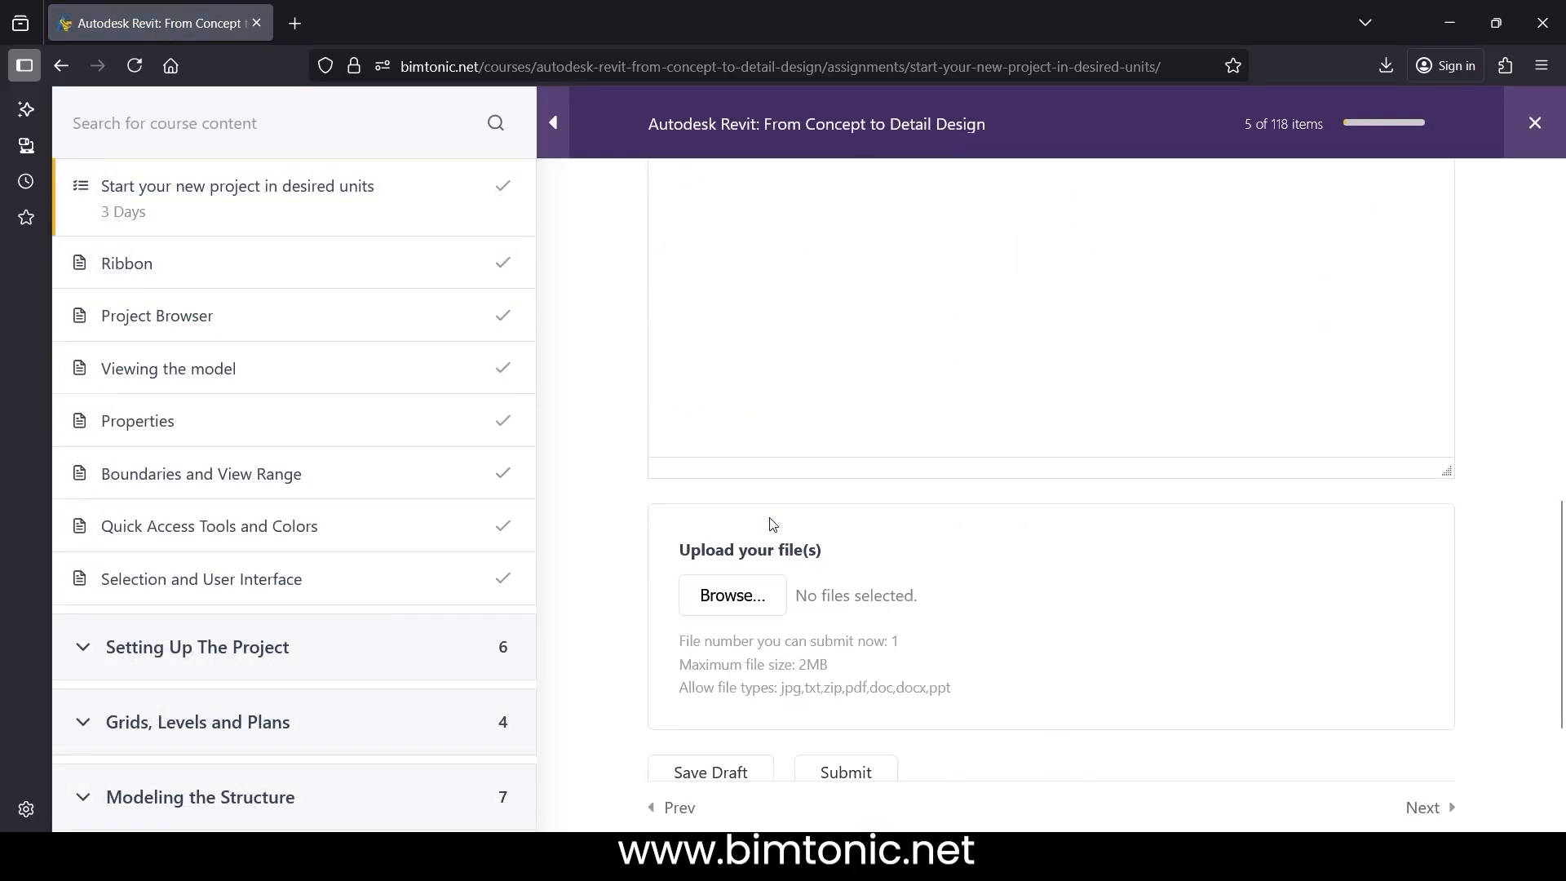